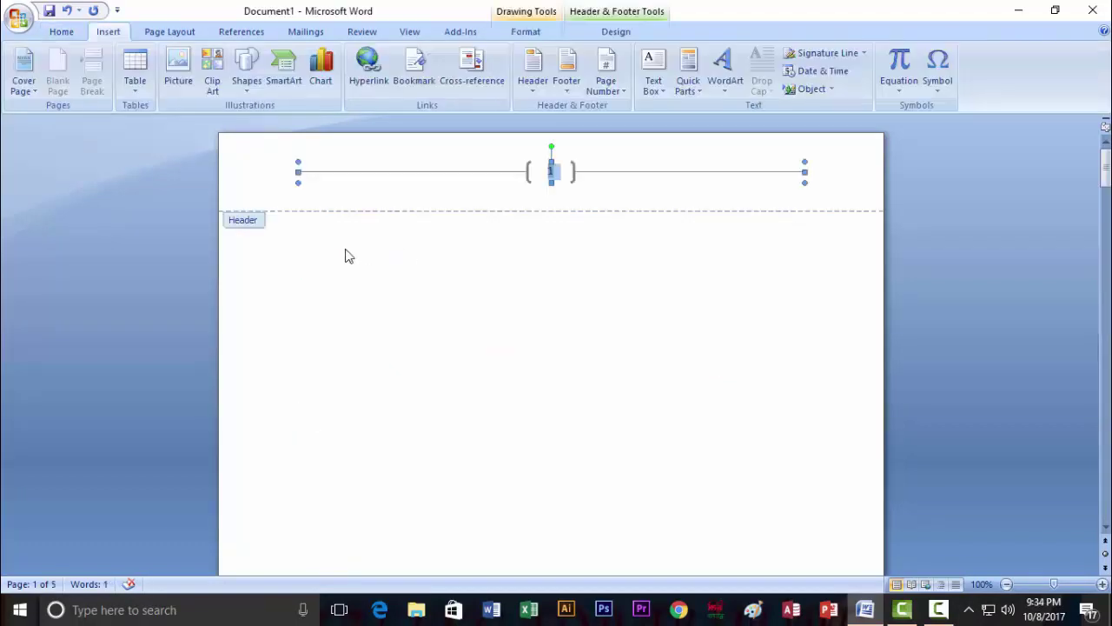
Return to the body and type two paragraphs of random placeholder letters.
double_click(328, 253)
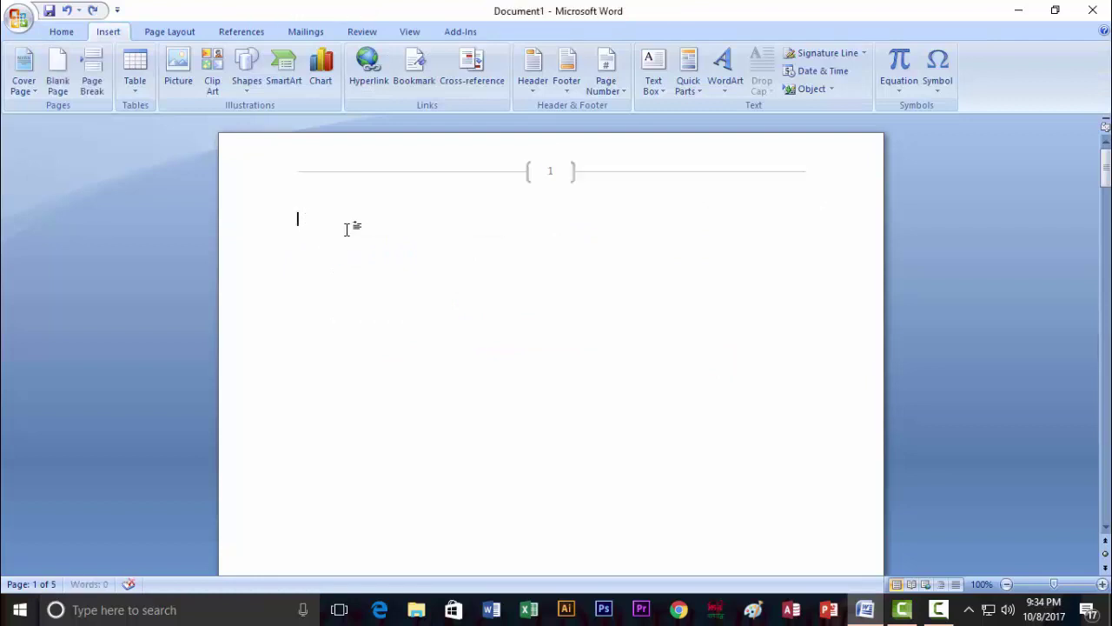
text(F;dlgkjdfs;lgkjdsf;lgkjdsf;lgjkdsf;lgjkdsf;lgkjdsf;lkgj;ldsfkjg;ldsfgjkdsfl;gjdfs;lgjkdfsl;gkjdsfl;gkjdsf;lgkjdfsl;kgj;ldsfkgj;ldsfgjl;dsfgjl;dsfgdsfgfds)
key(Return)
text(Gdsfgfdsljgldsfkjgl;dsfjg;ldsfjkgl;kdfsjgl;kjdfslgkjdsfl;gkjdsf;lgj)
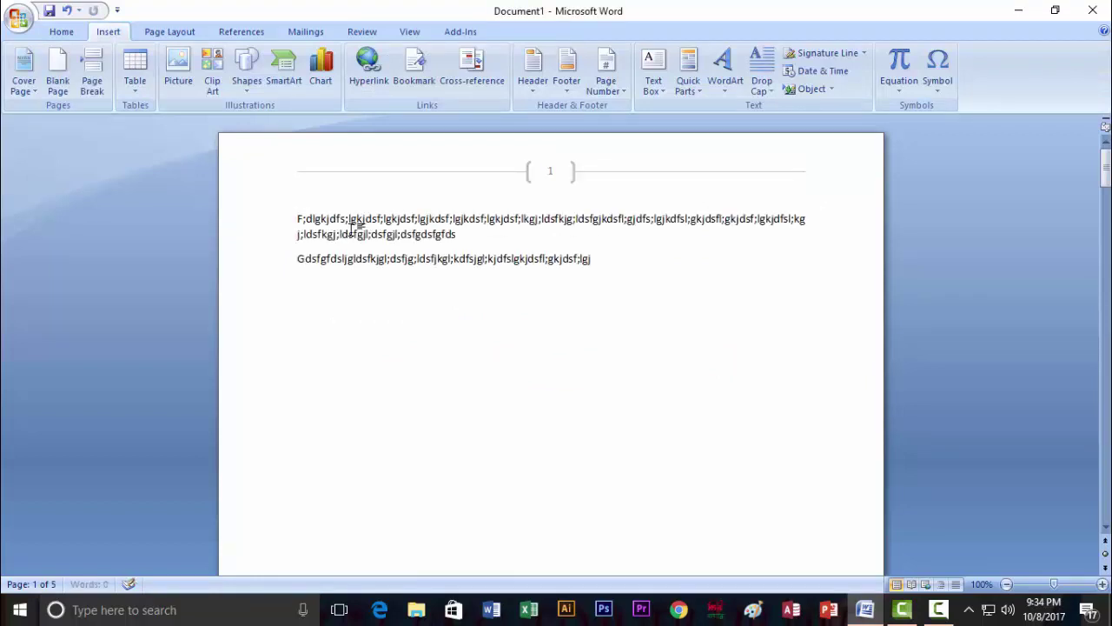
text(dsf;lkgjdfl;sgjdsfl;gjdsf;lgj;dlsfkgjlds;fkjgdlf;jg)
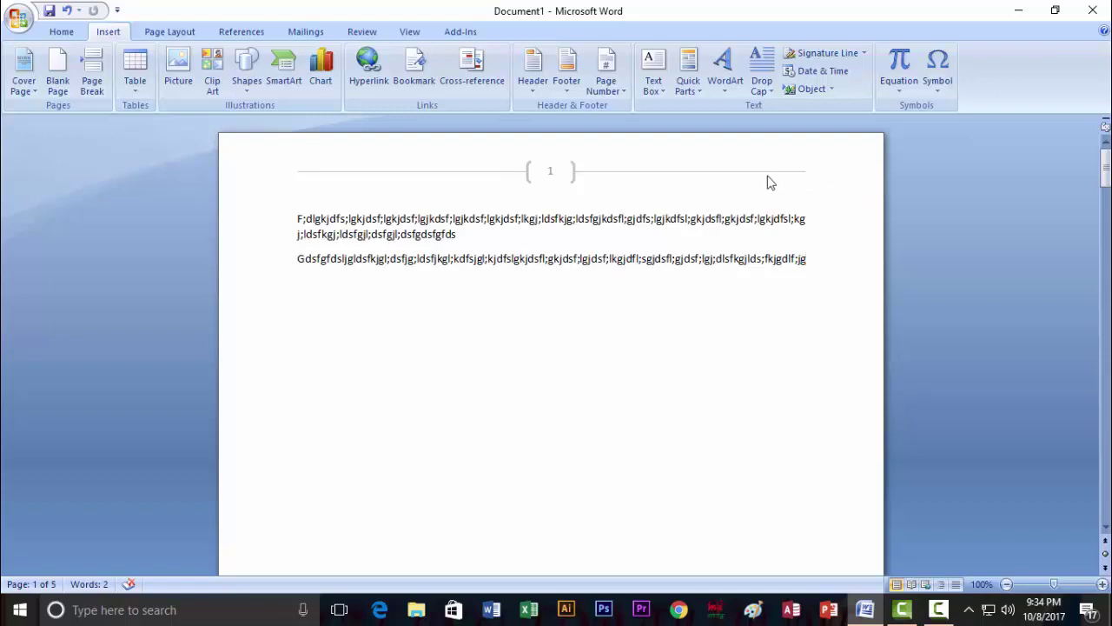
click(515, 218)
click(658, 85)
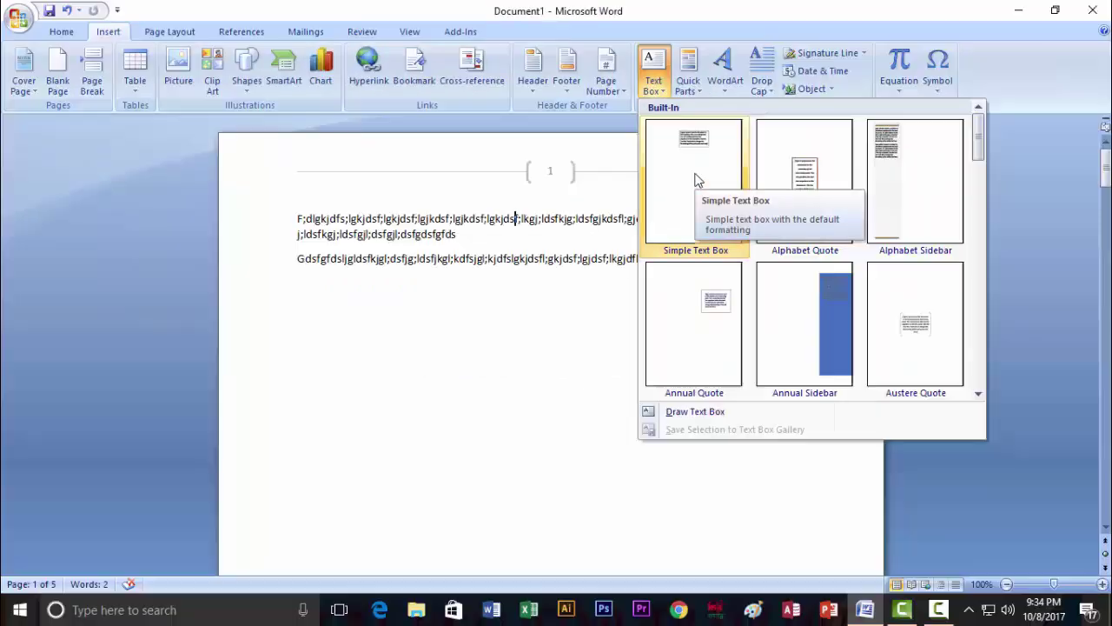
click(753, 274)
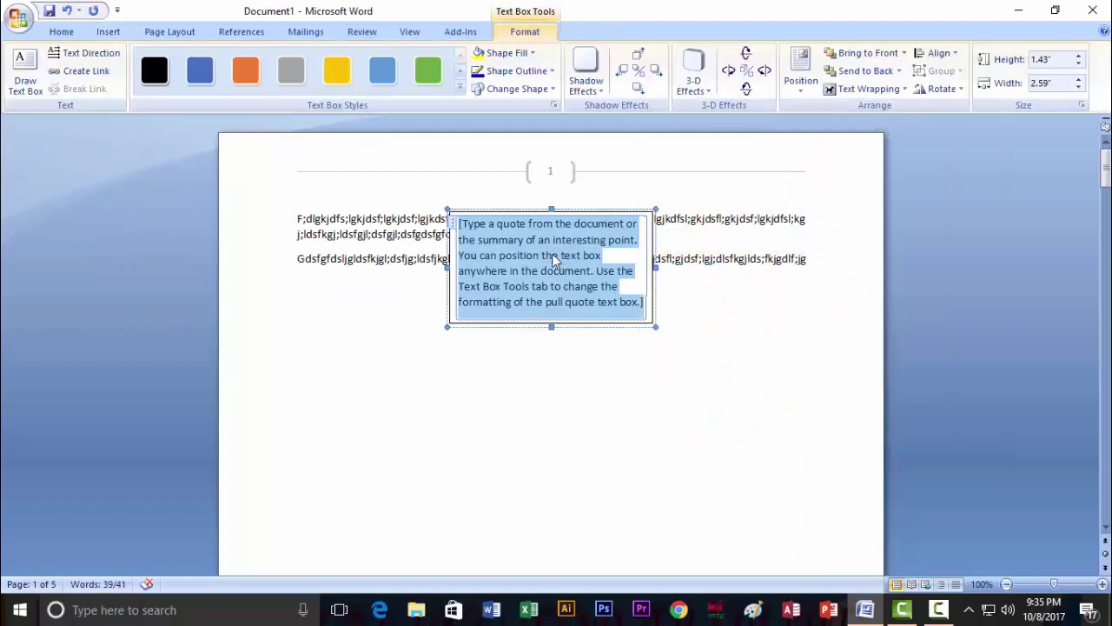
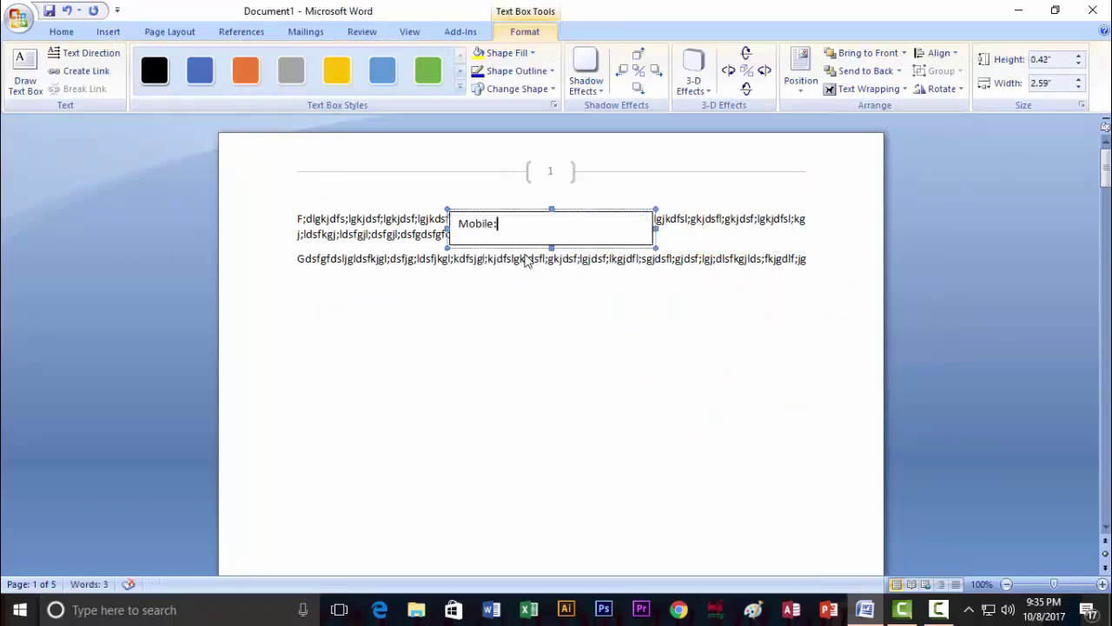
key(Return)
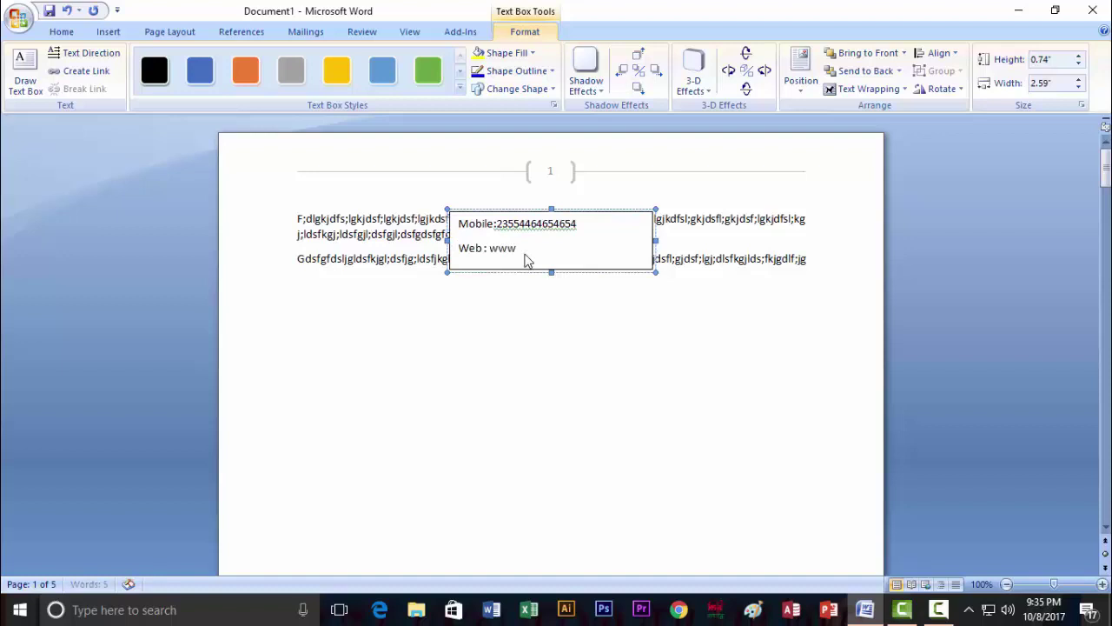
key(Return)
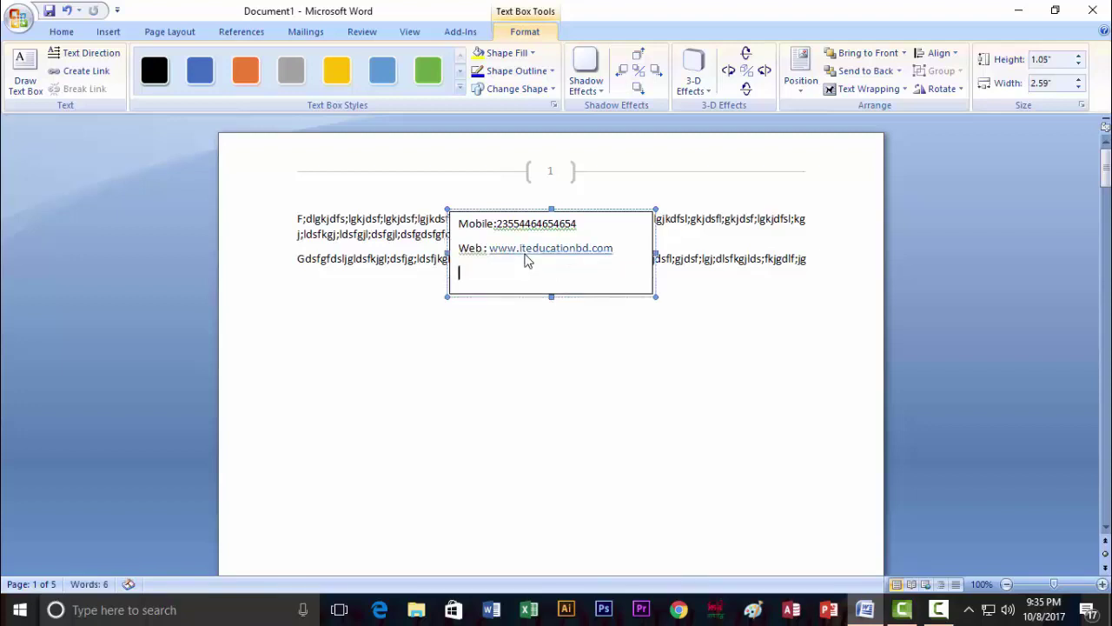
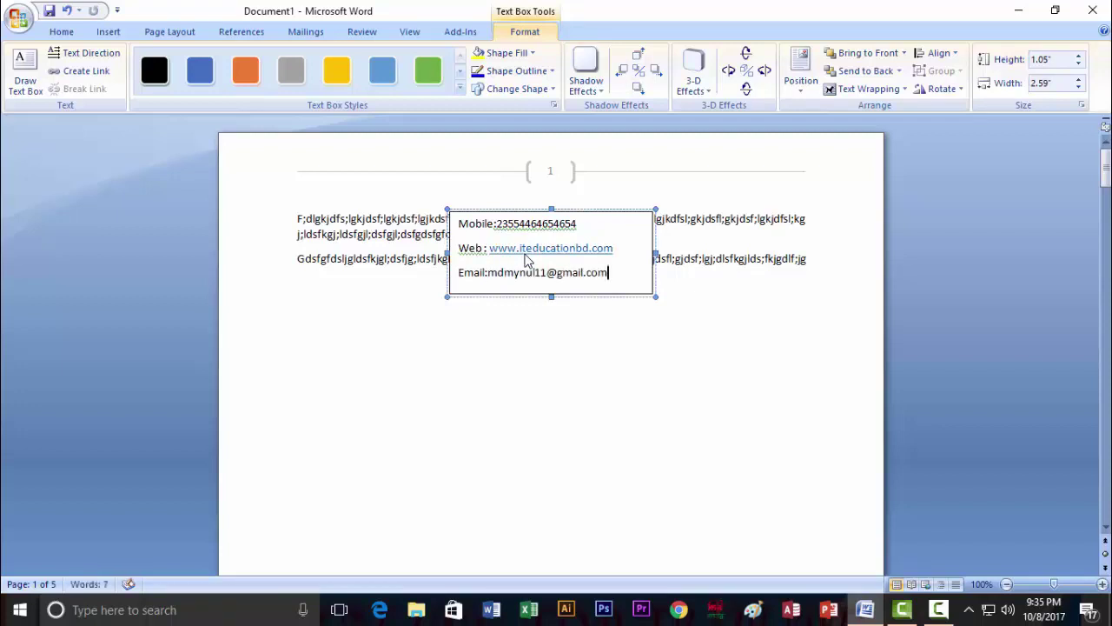
drag(551, 296, 549, 294)
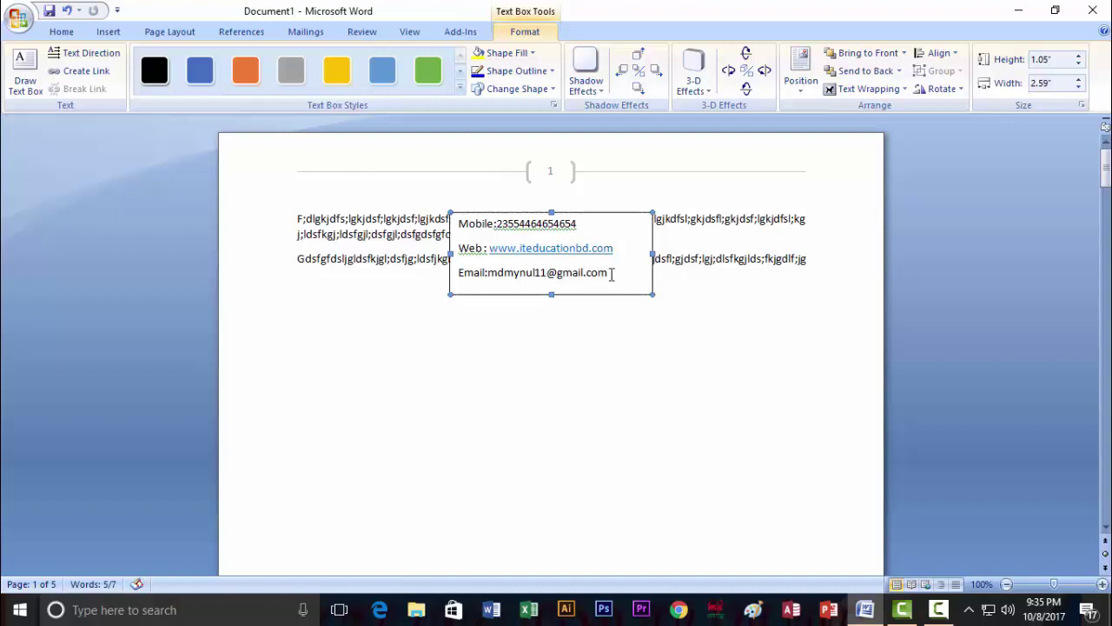
drag(611, 273, 466, 229)
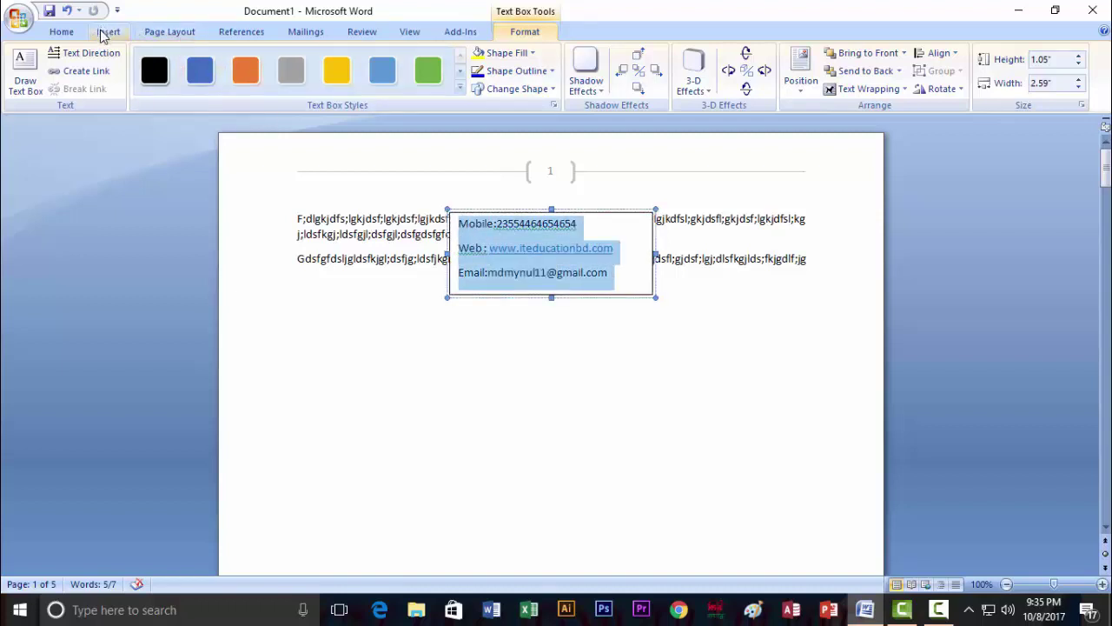
Set the contact lines to 1.0 line spacing, then change the At value to 0.
click(70, 35)
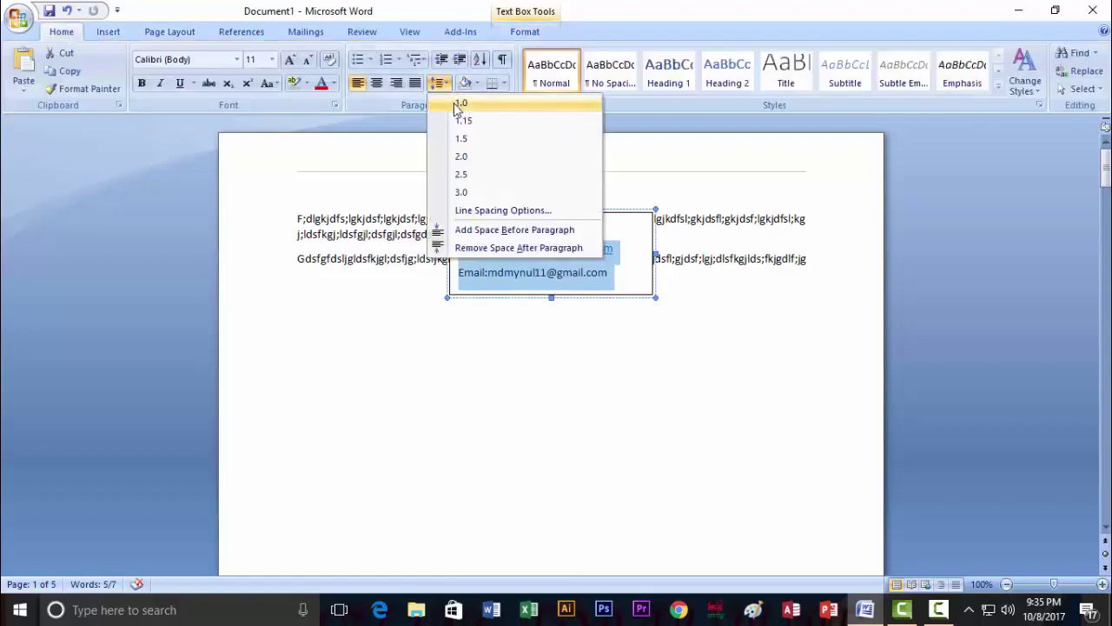
click(454, 103)
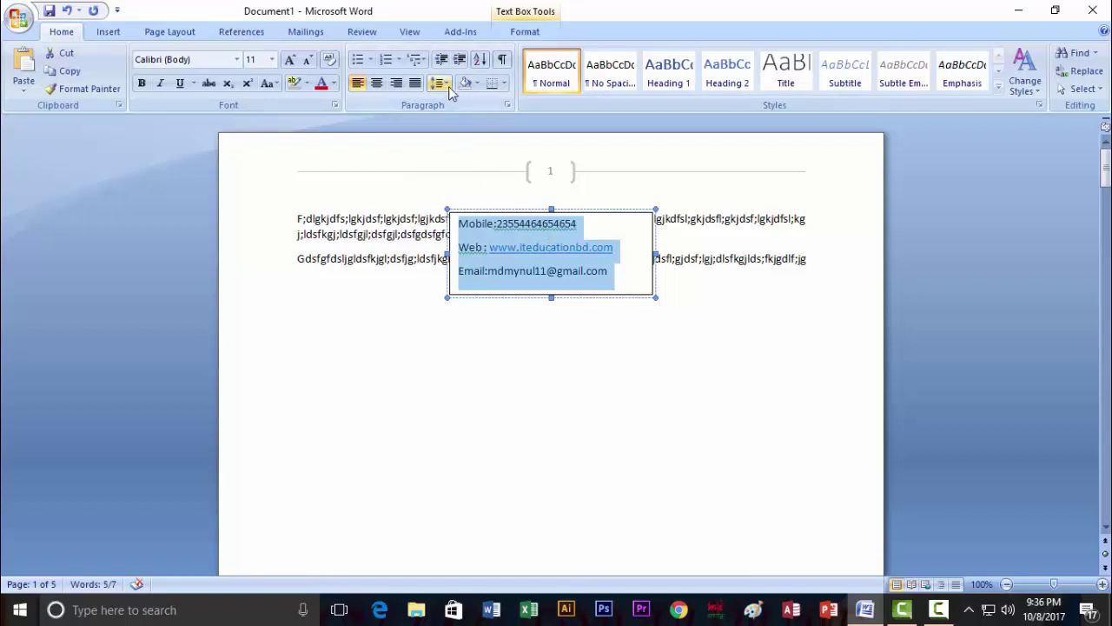
click(444, 84)
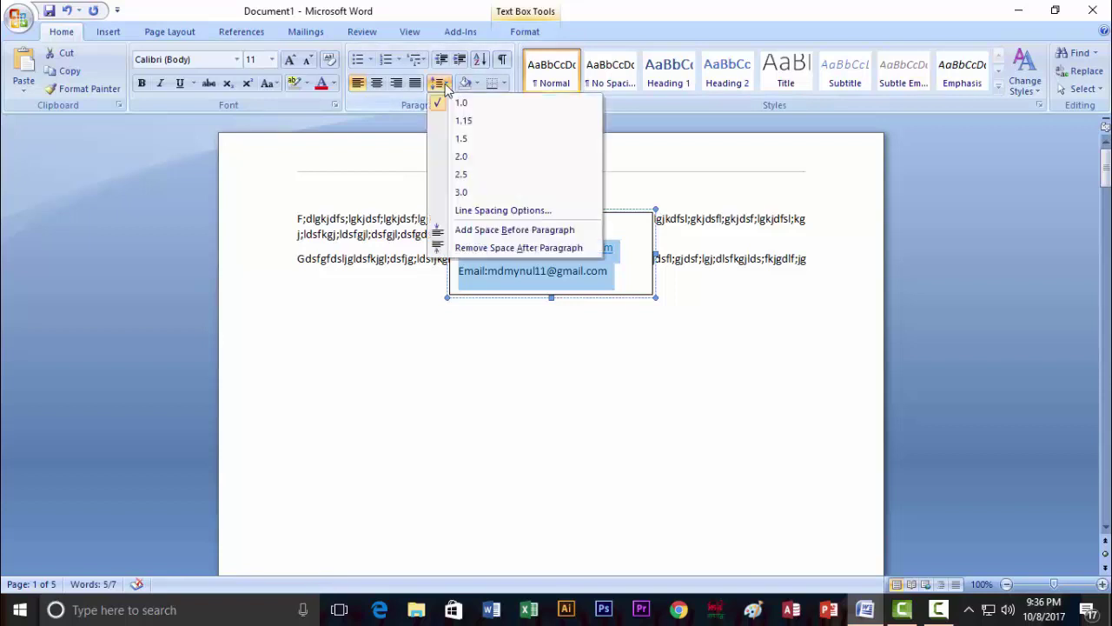
click(503, 210)
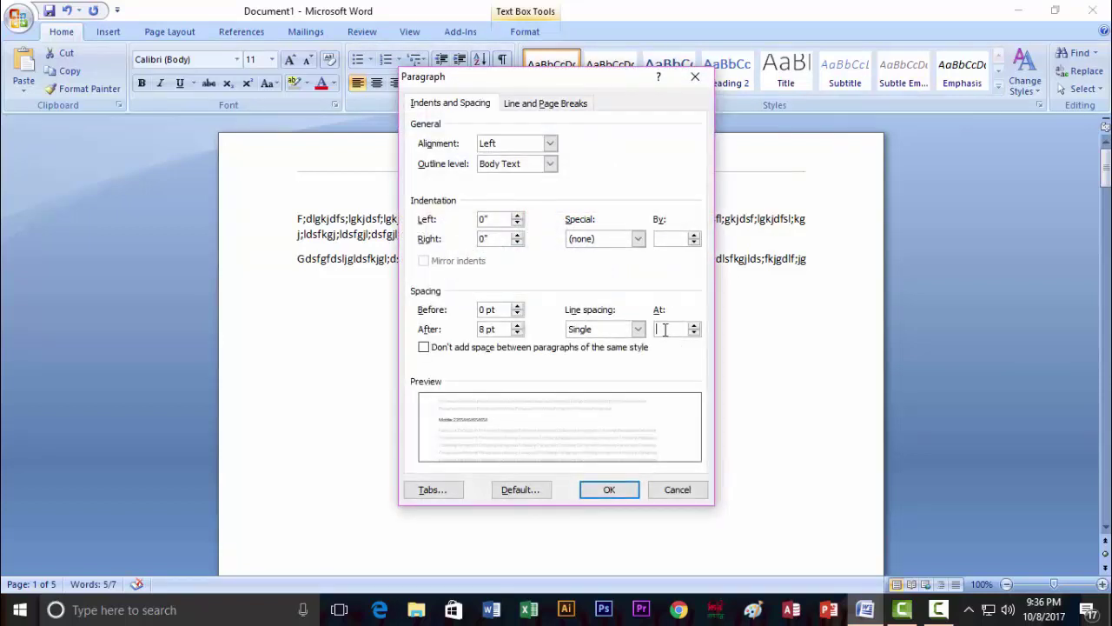
text(0.5)
click(615, 489)
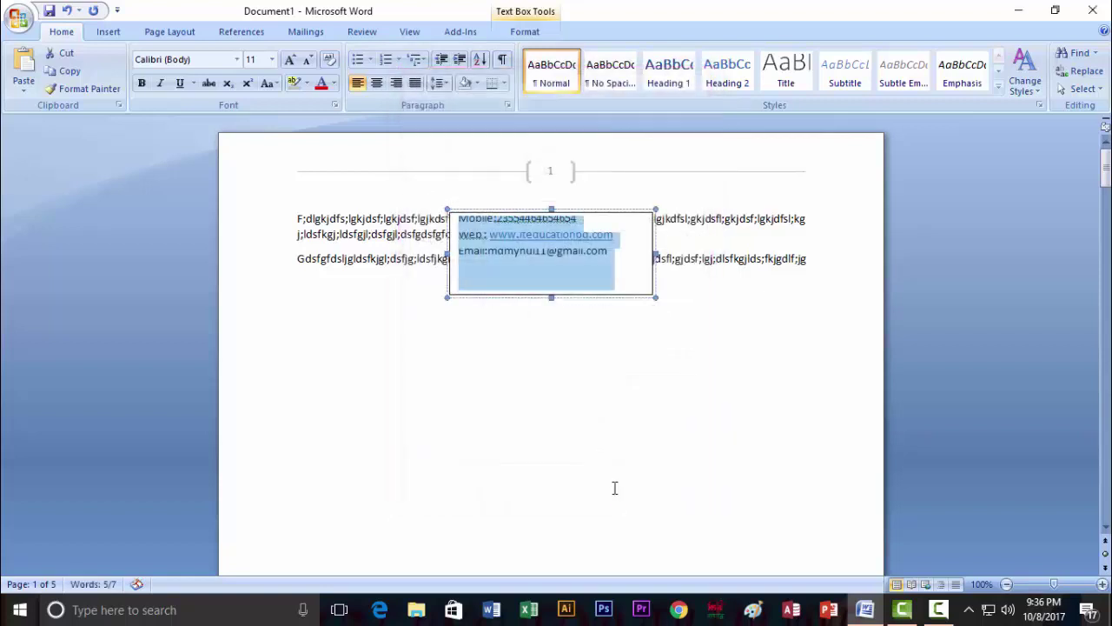
click(534, 272)
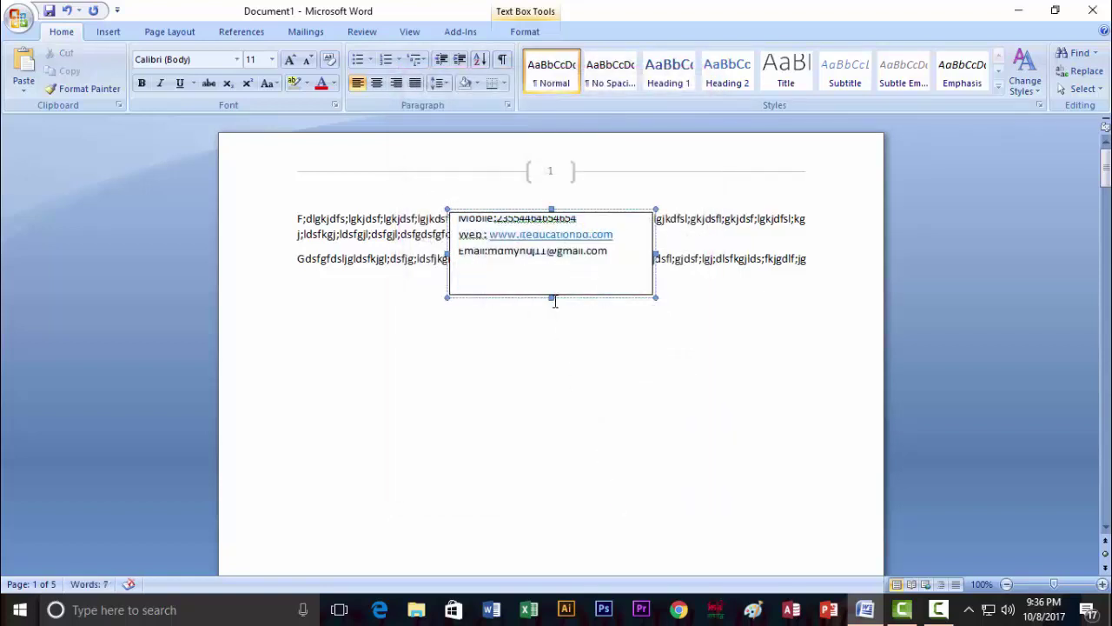
Shrink the text box and move it to the page's top-right corner.
drag(553, 298, 543, 263)
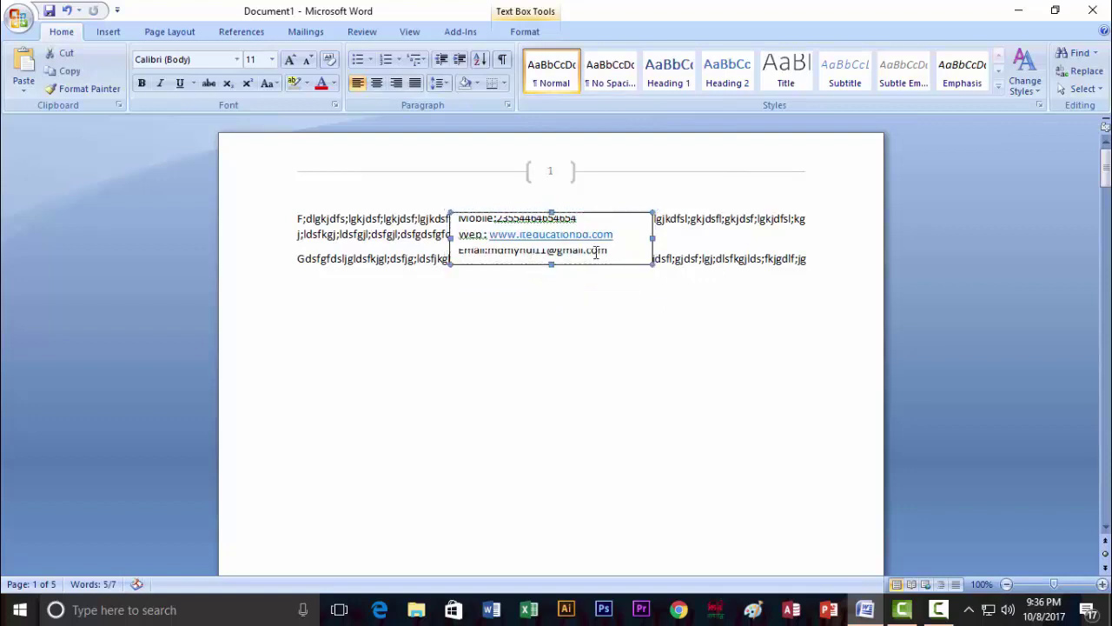
drag(645, 236, 627, 236)
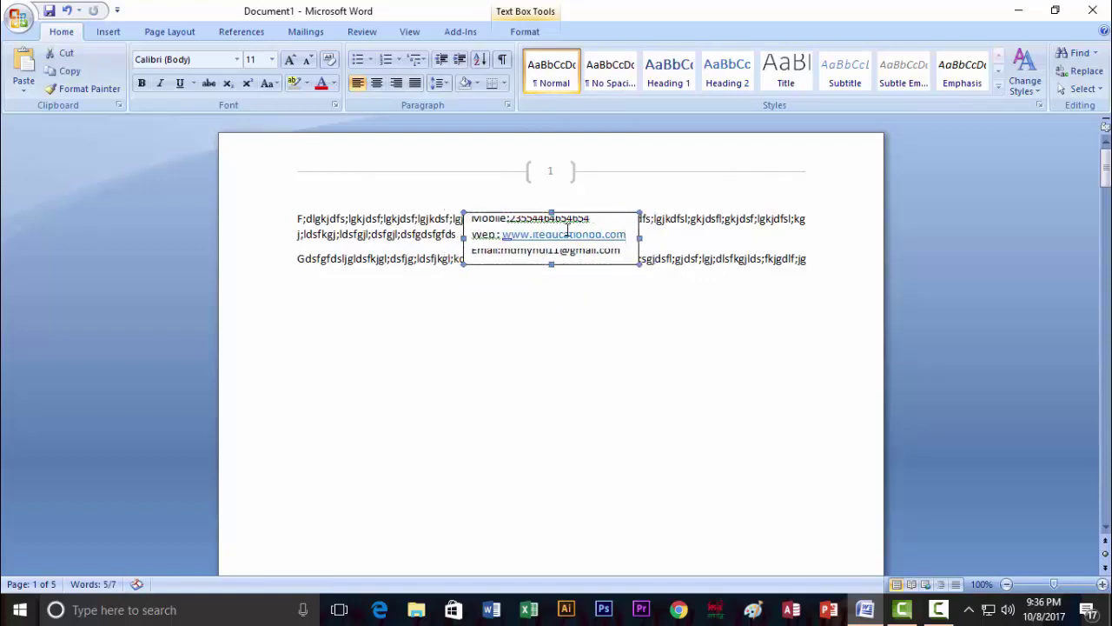
drag(536, 213, 763, 155)
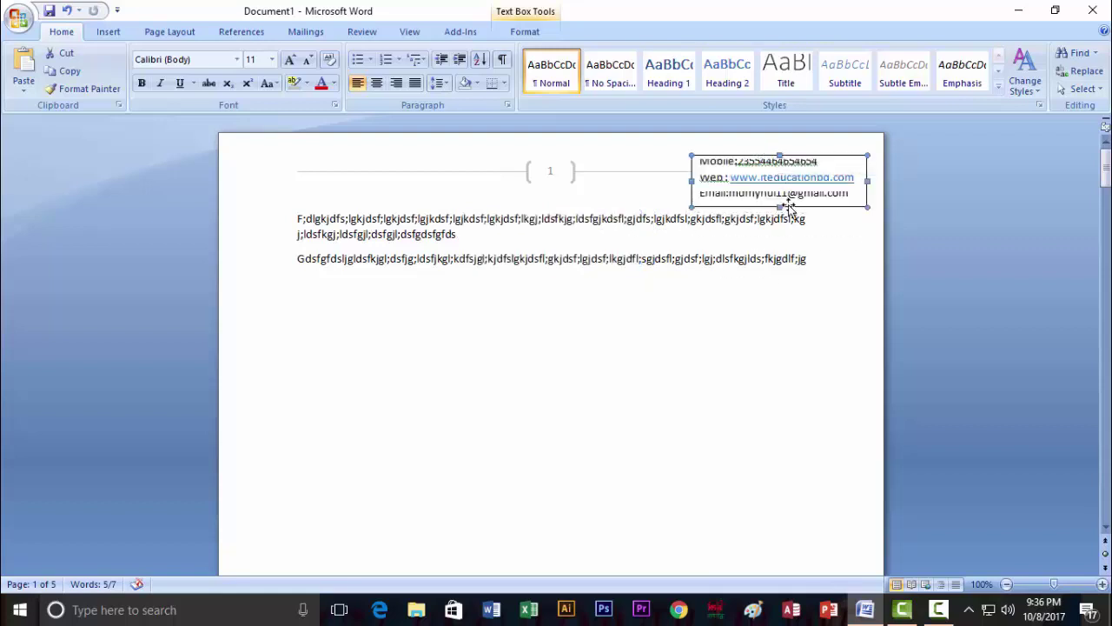
click(812, 246)
click(786, 178)
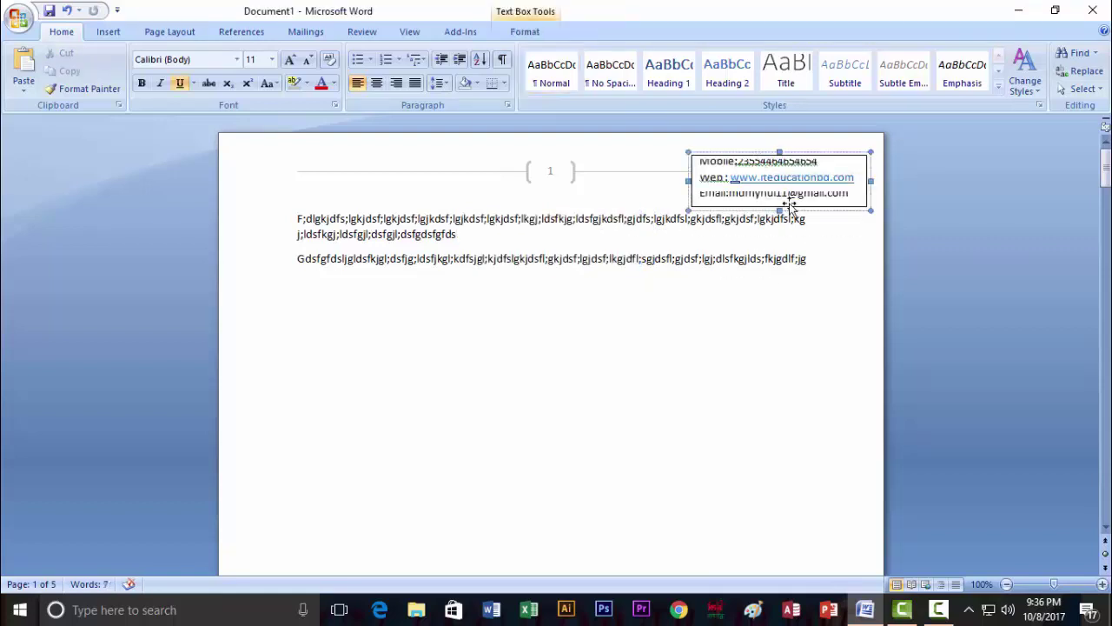
drag(780, 153, 777, 149)
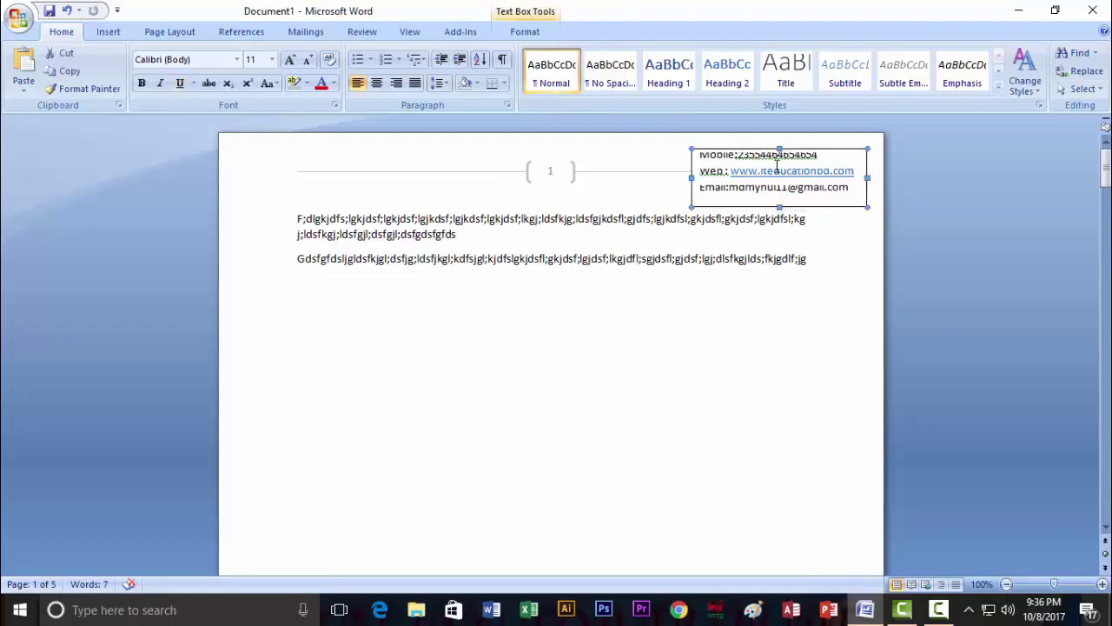
click(784, 205)
click(701, 156)
Make the text box taller and delete all of its contact text.
key(Return)
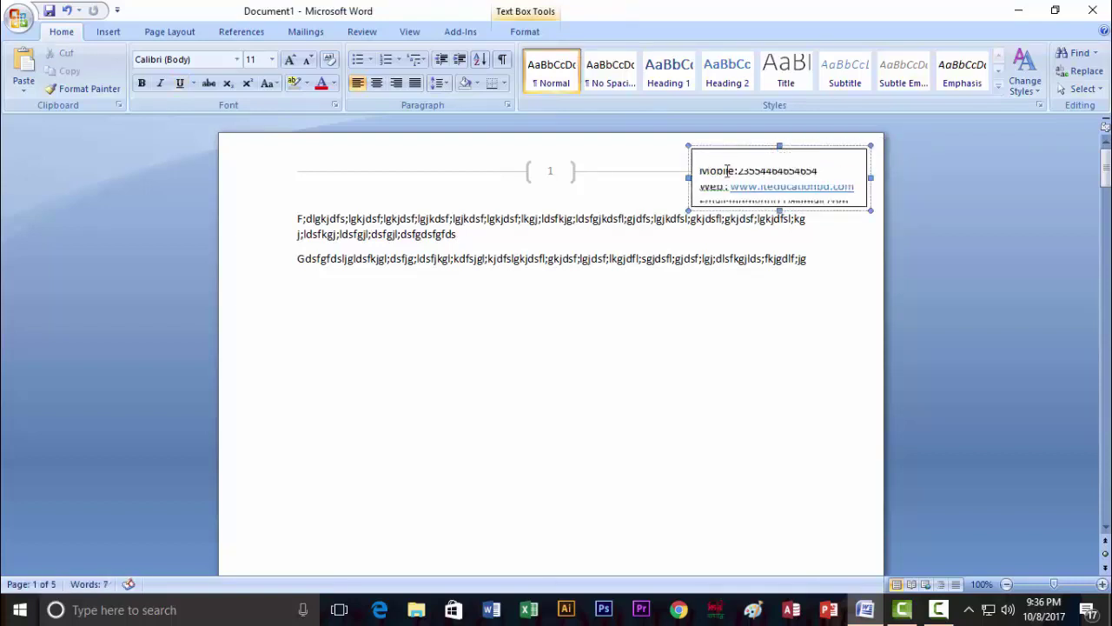
key(BackSpace)
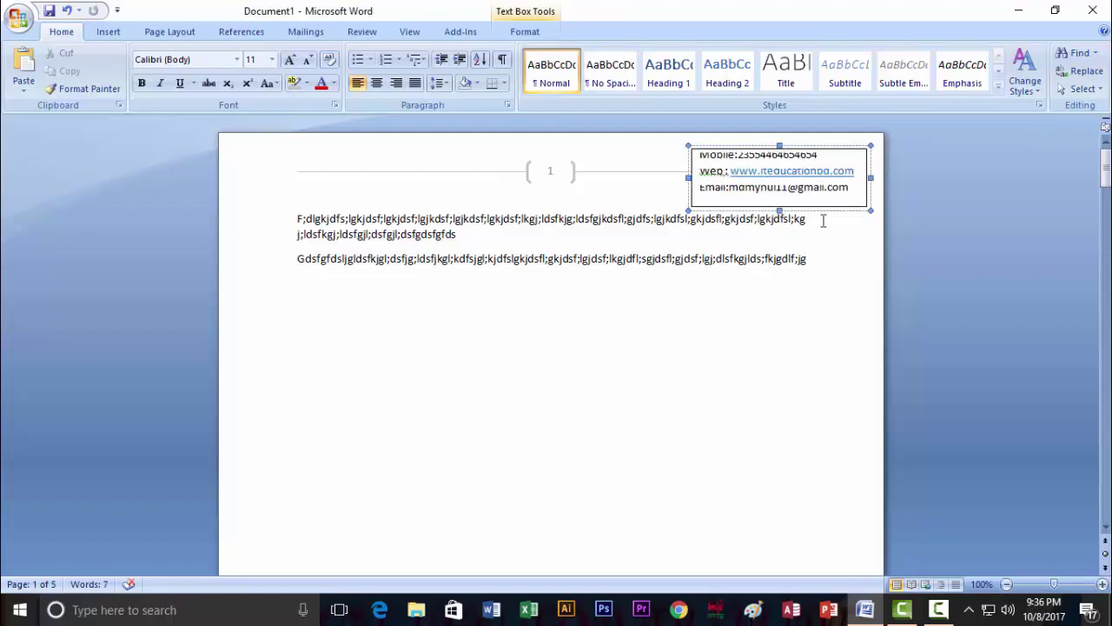
drag(778, 210, 787, 276)
key(ctrl+a)
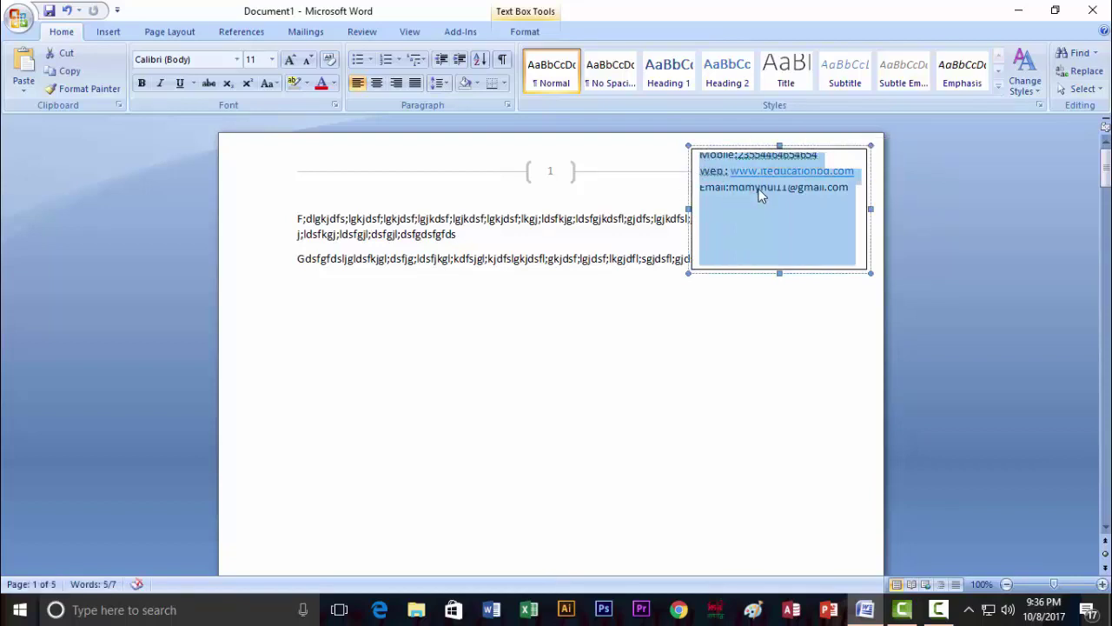
key(Delete)
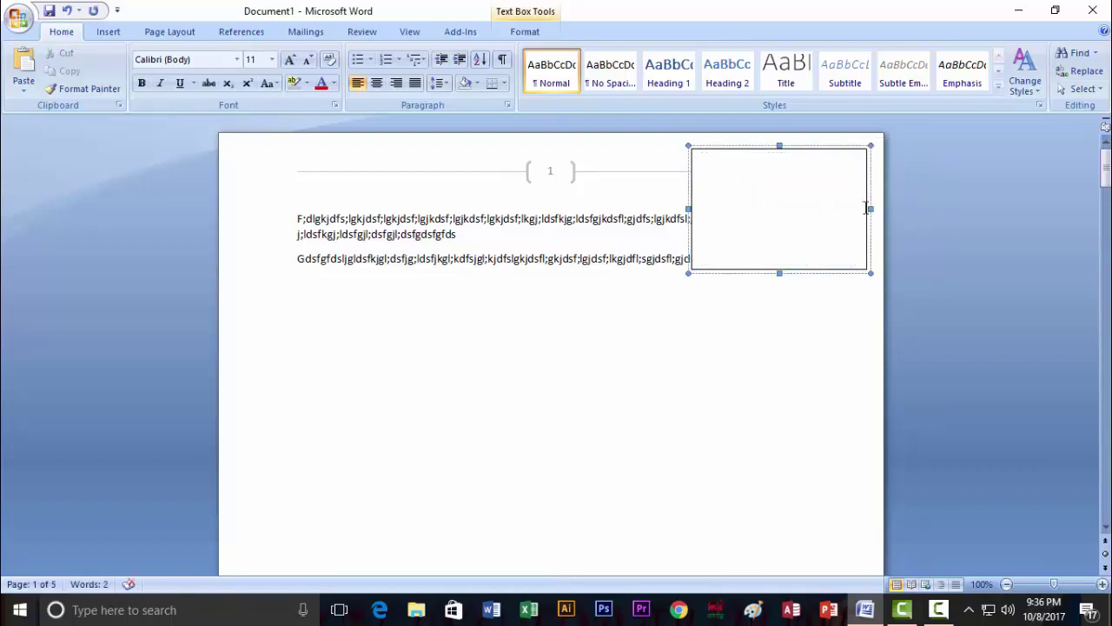
Narrow the text box, insert a Desktop photo into it, stretch it taller, then delete it.
drag(865, 209, 829, 208)
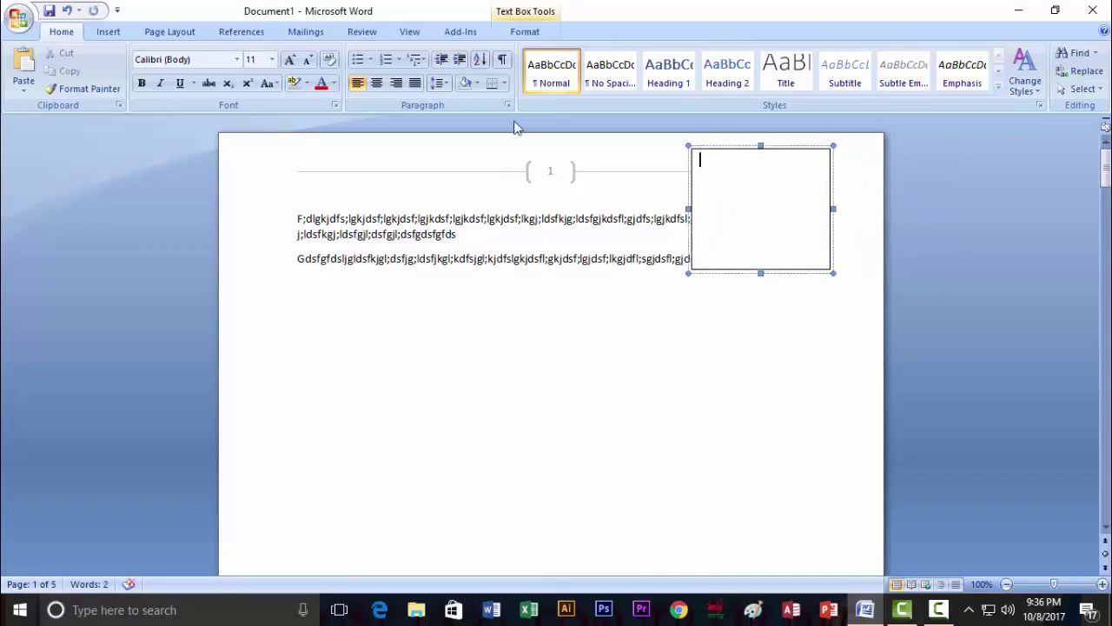
click(109, 31)
click(176, 70)
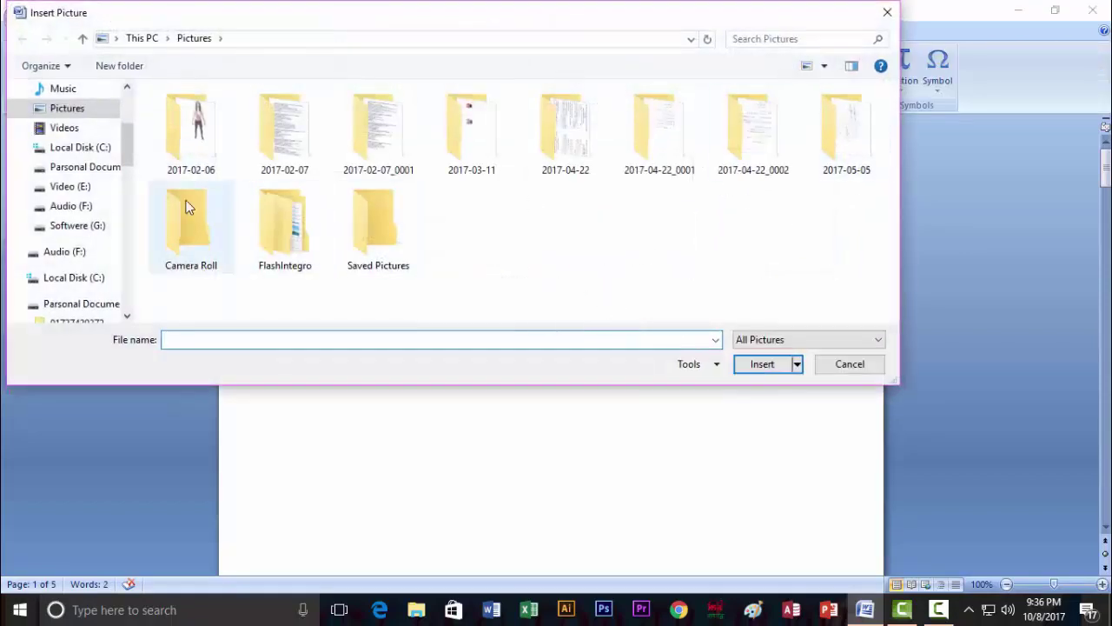
drag(126, 165, 126, 139)
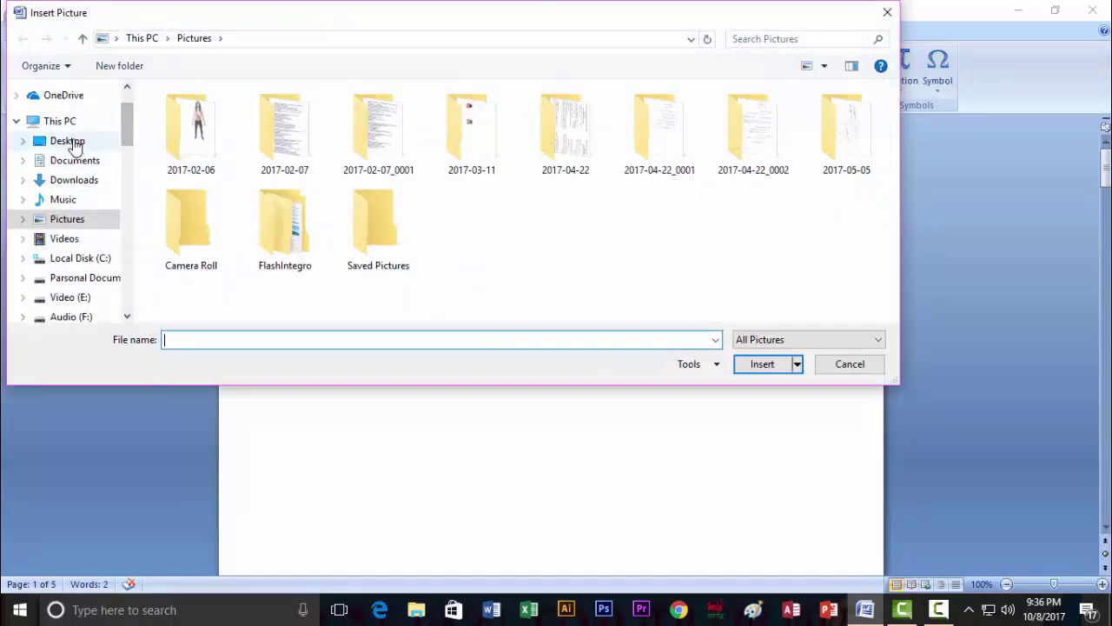
click(67, 141)
click(487, 317)
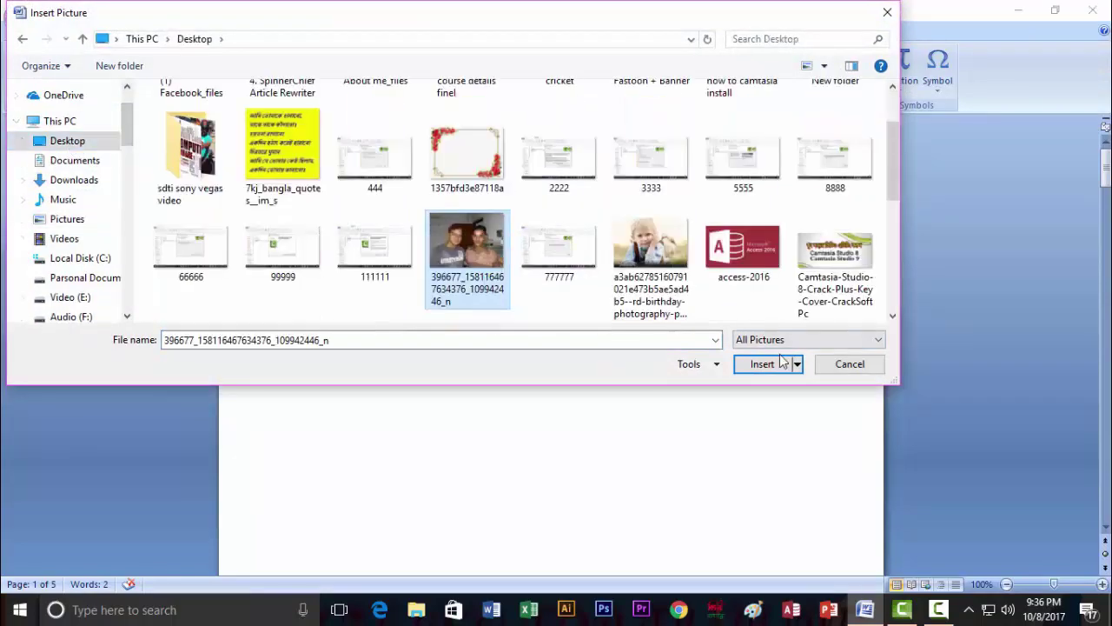
click(762, 363)
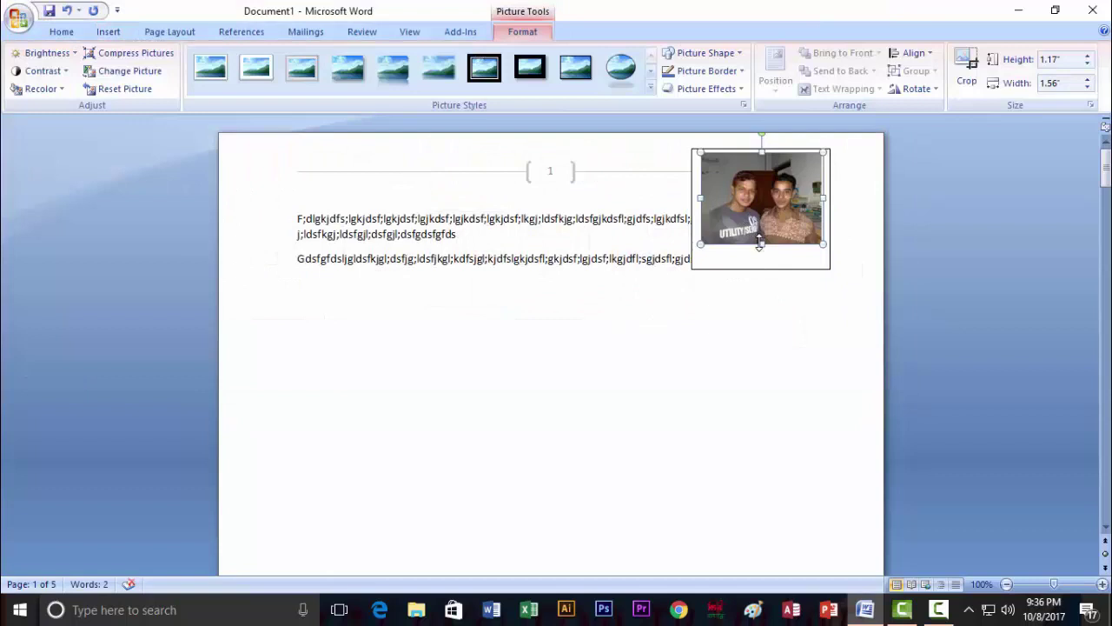
drag(760, 245, 760, 259)
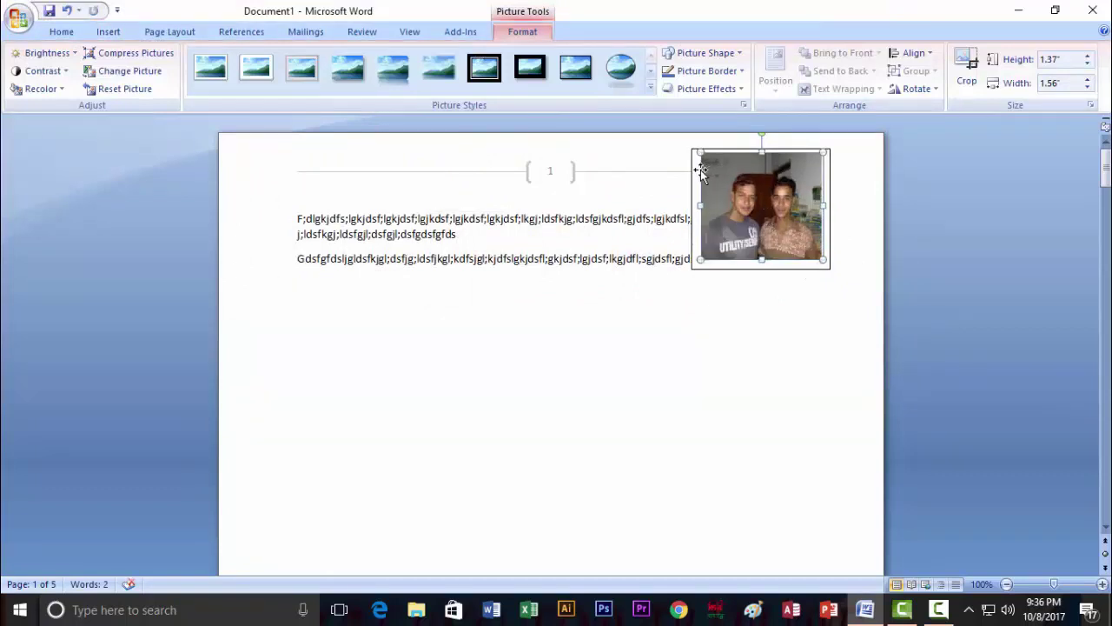
key(Delete)
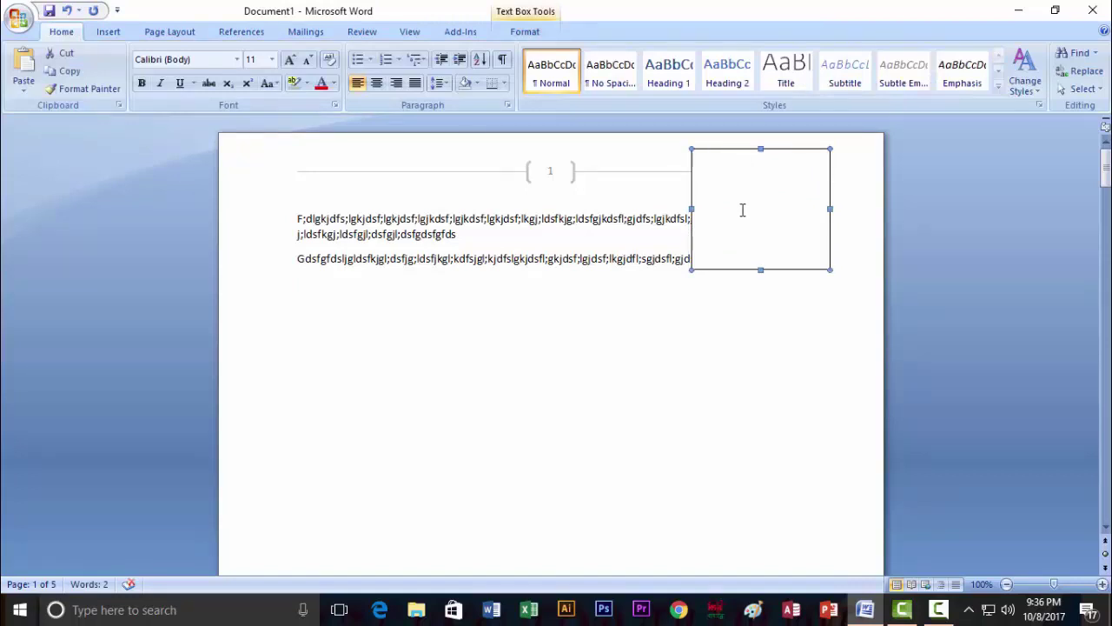
Type four short lines in the text box, keeping only Fdhdfhf and Fdhf.
click(742, 210)
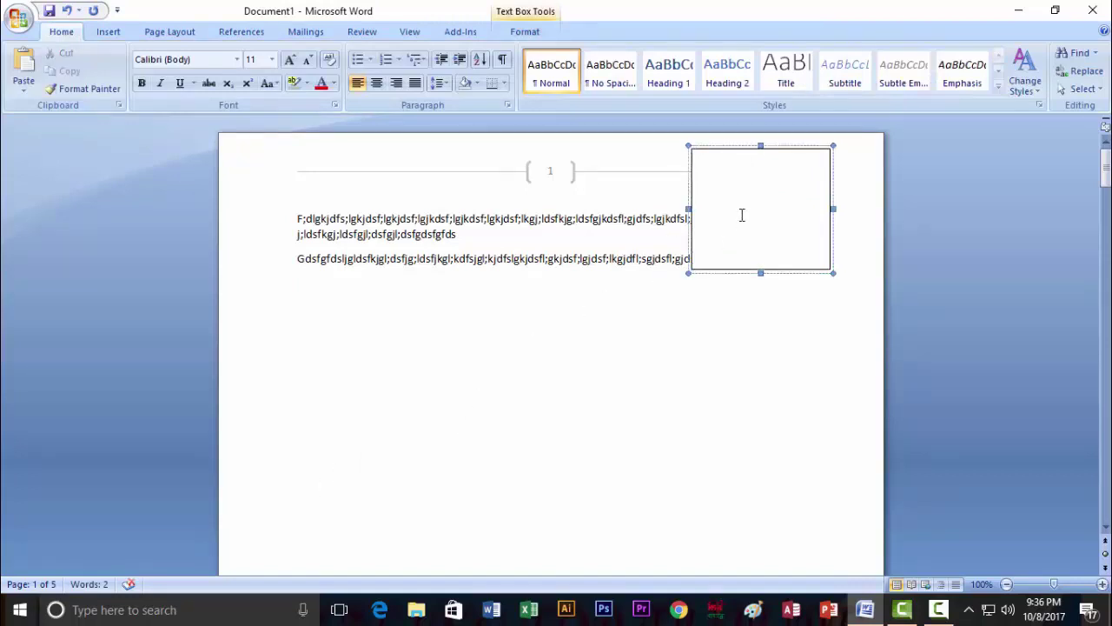
text(fdhdfhfh)
key(Return)
text(fdhf)
key(Return)
key(Return)
text(fh)
key(Return)
text(h)
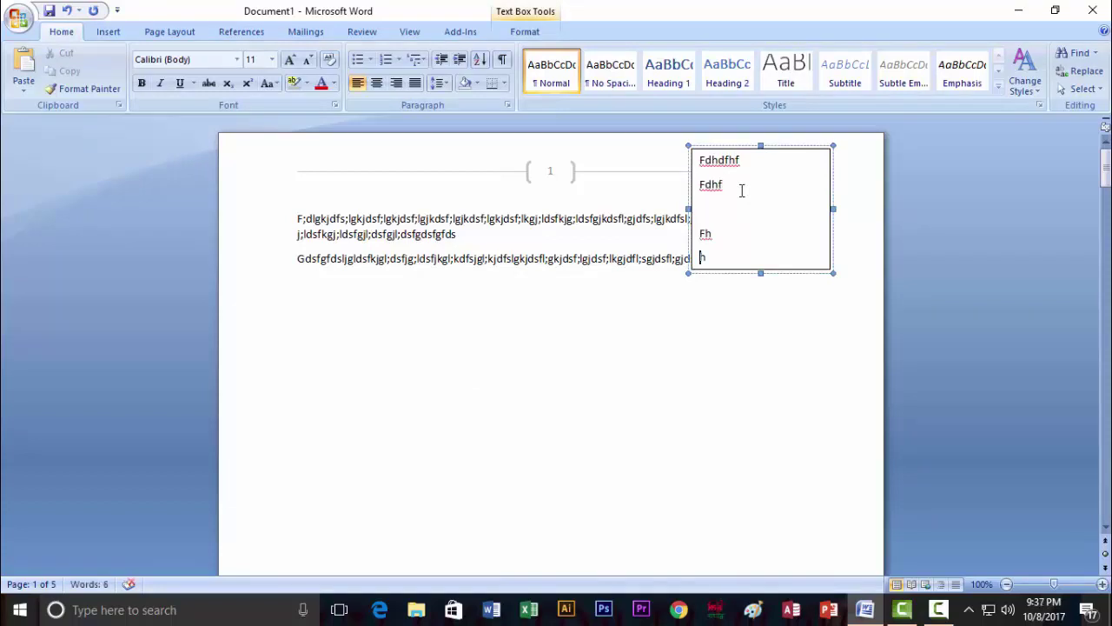
drag(714, 255, 699, 228)
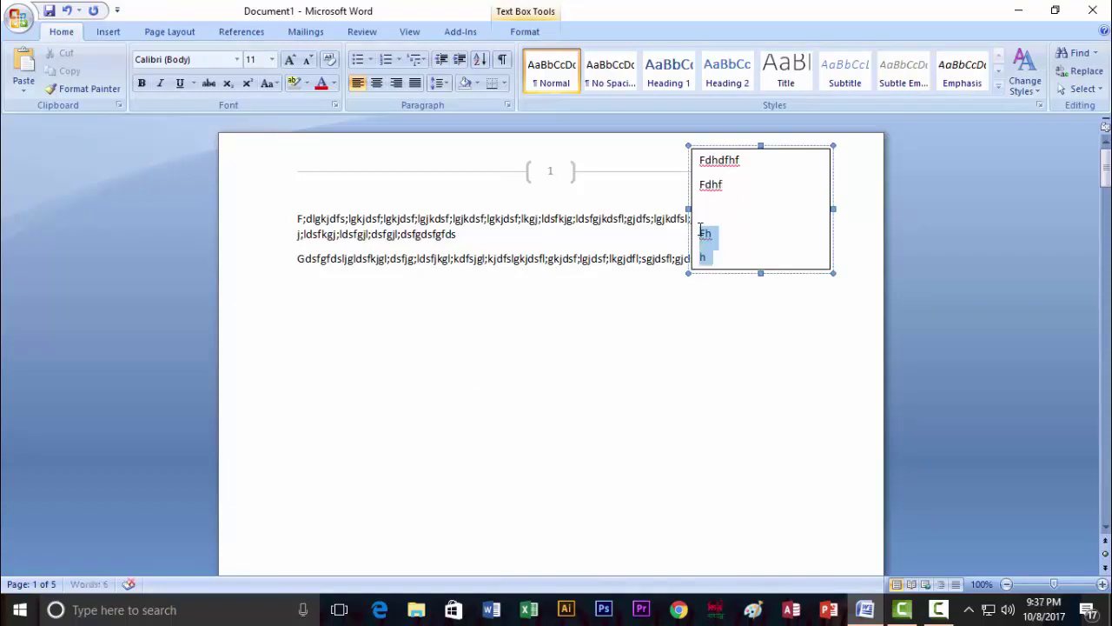
key(BackSpace)
Shorten the text box to fit its two lines and reselect it.
drag(760, 275, 756, 201)
click(756, 339)
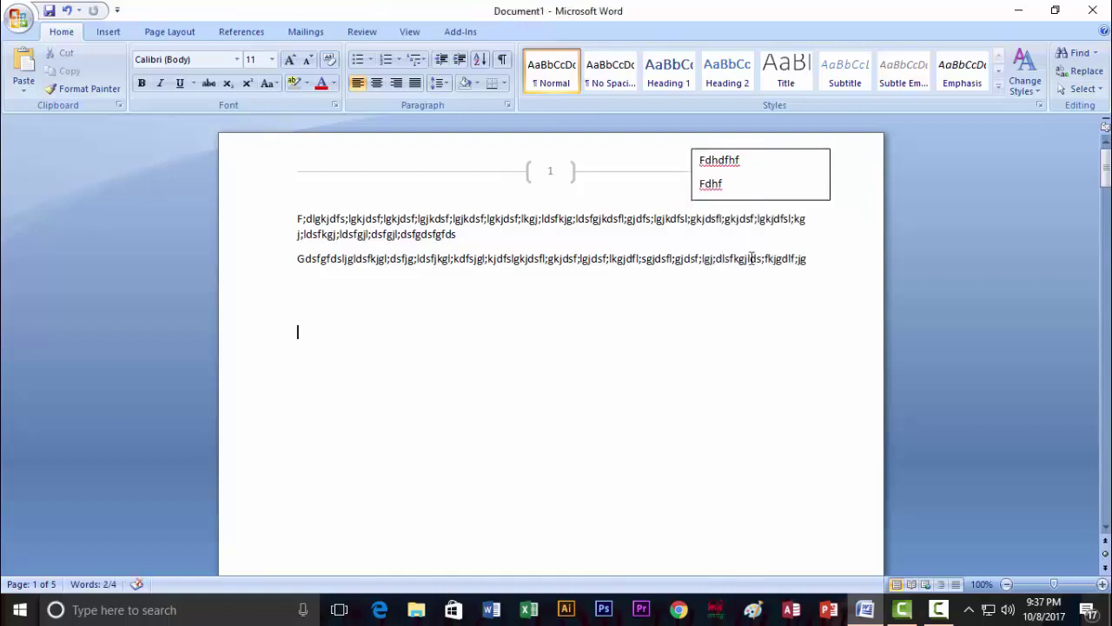
click(756, 199)
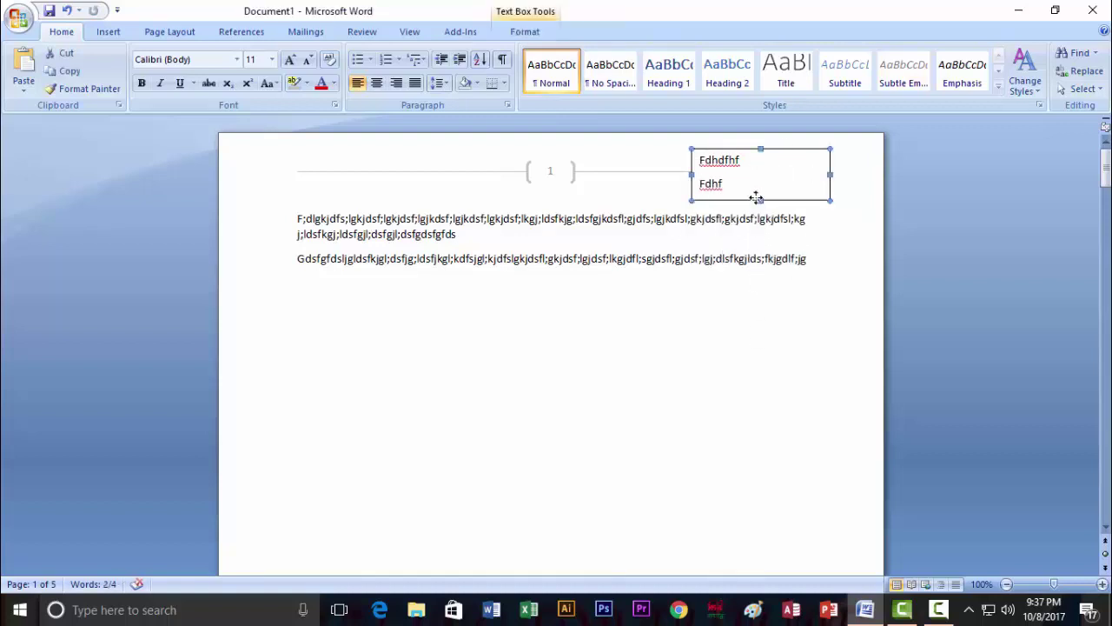
In Format Text Box, set both Fill Color and Line Color to No Color.
right_click(830, 179)
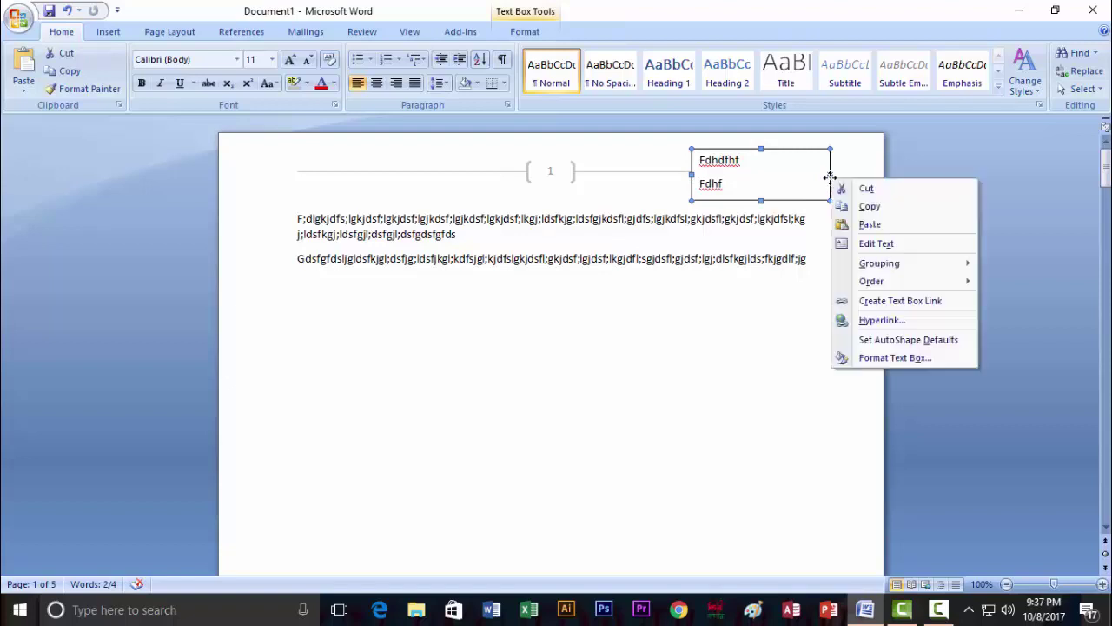
click(884, 362)
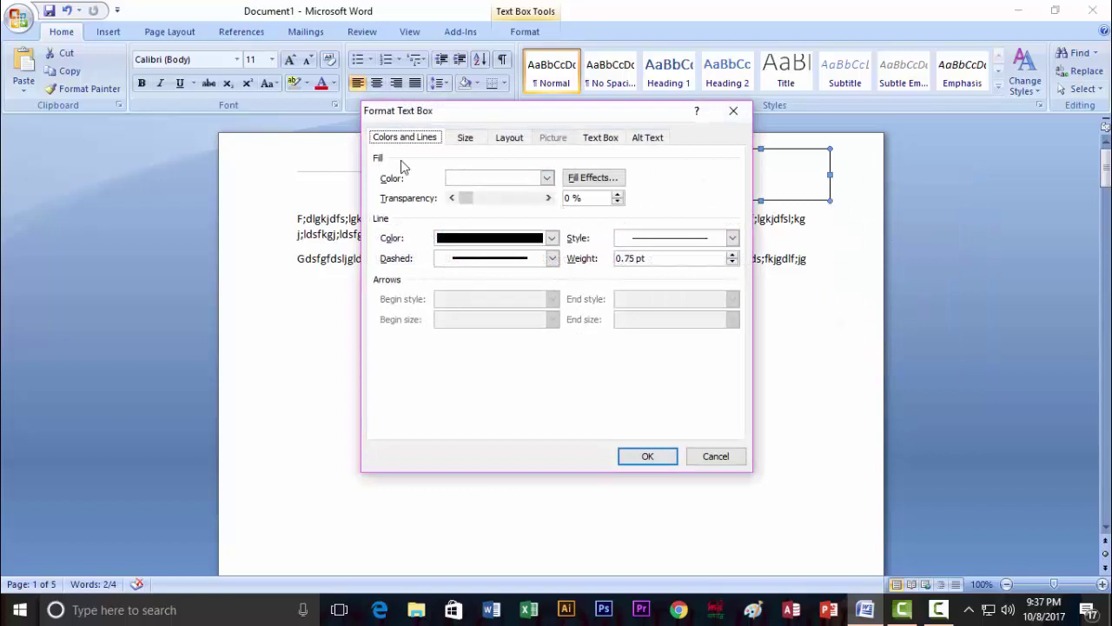
click(547, 177)
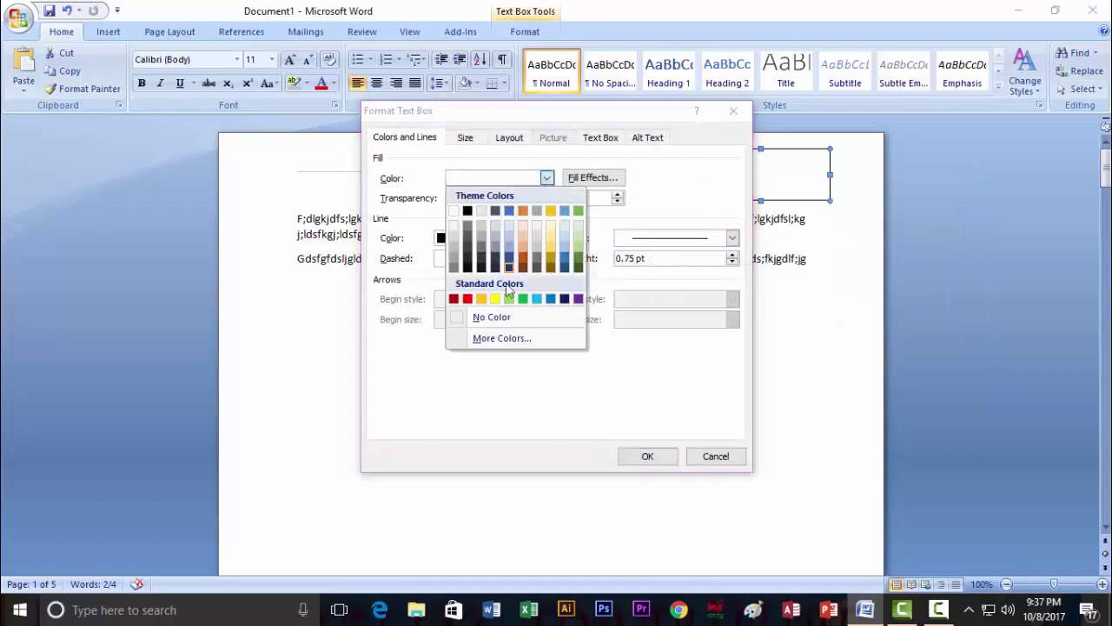
click(491, 317)
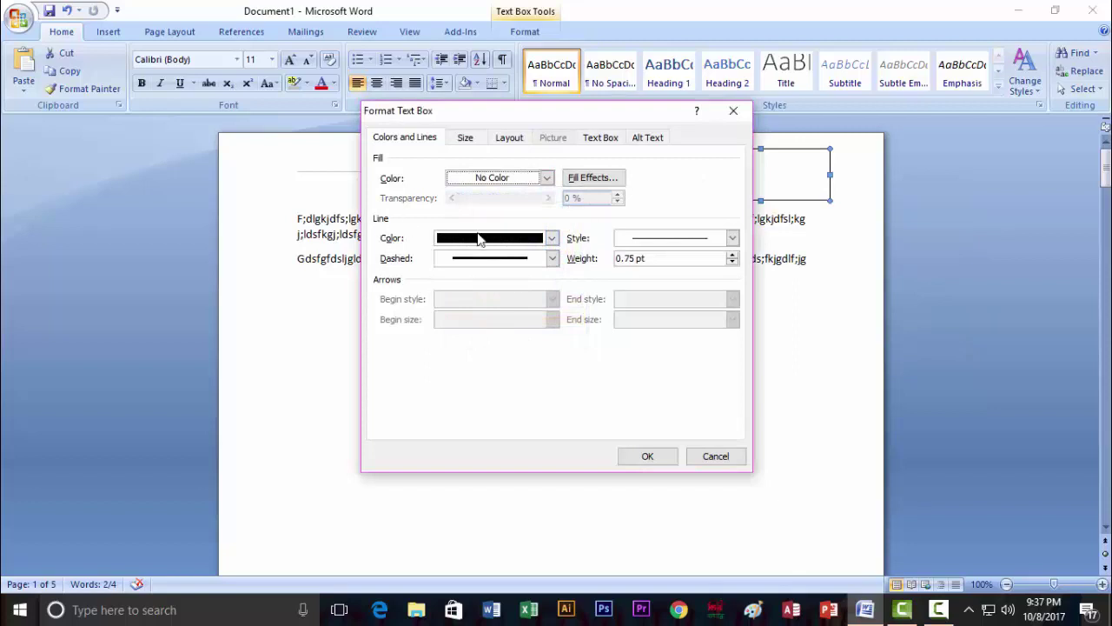
click(552, 238)
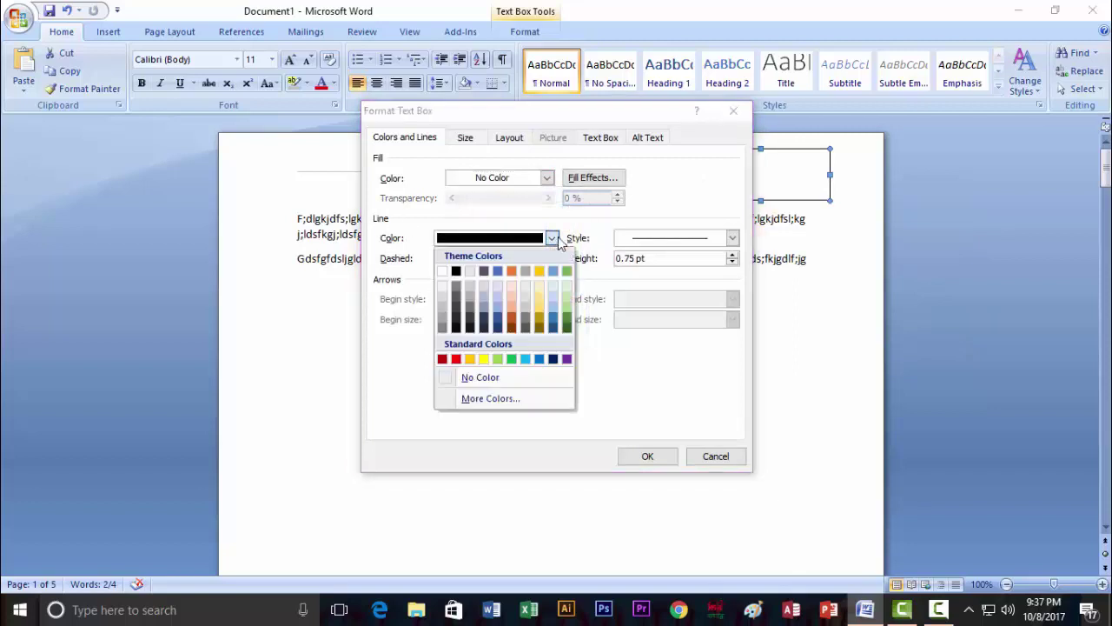
click(487, 378)
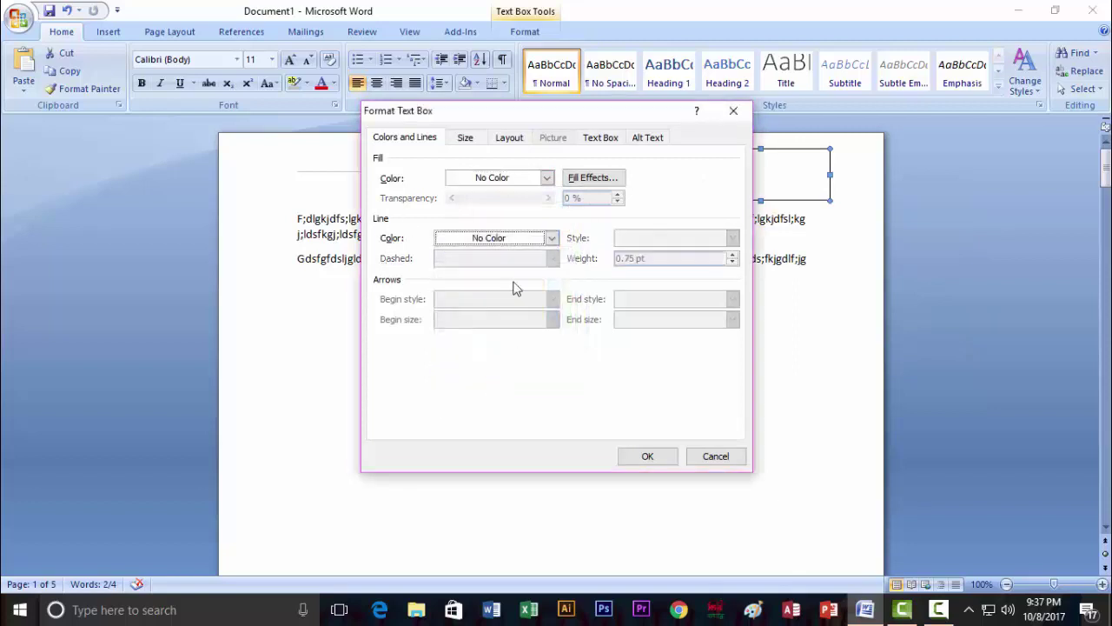
Apply the no-fill, no-line formatting to the text box.
click(652, 456)
click(856, 266)
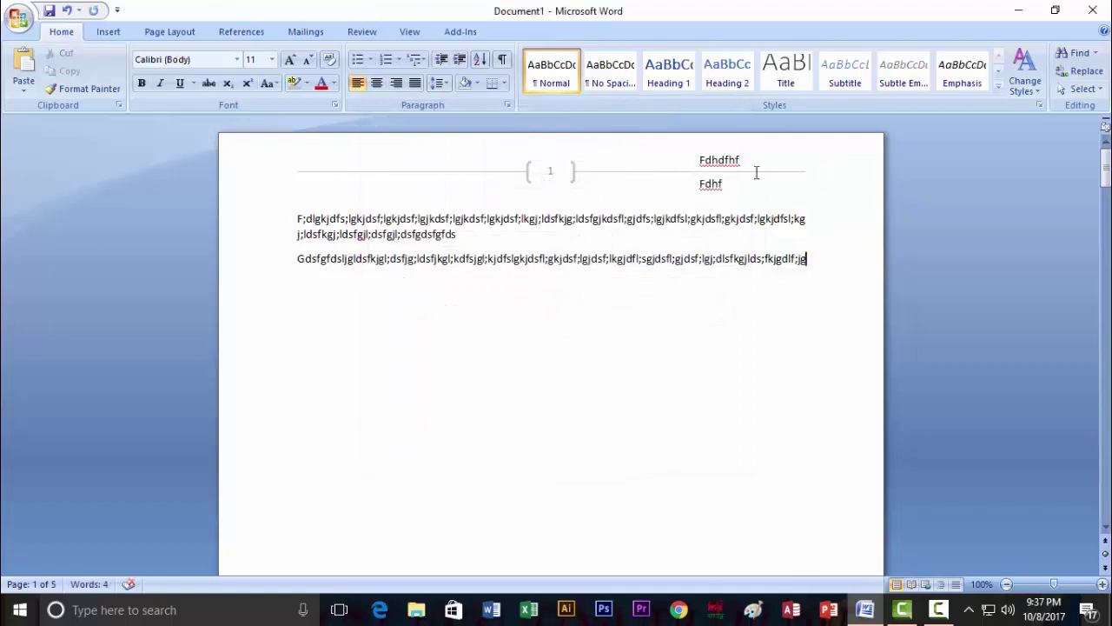
click(728, 159)
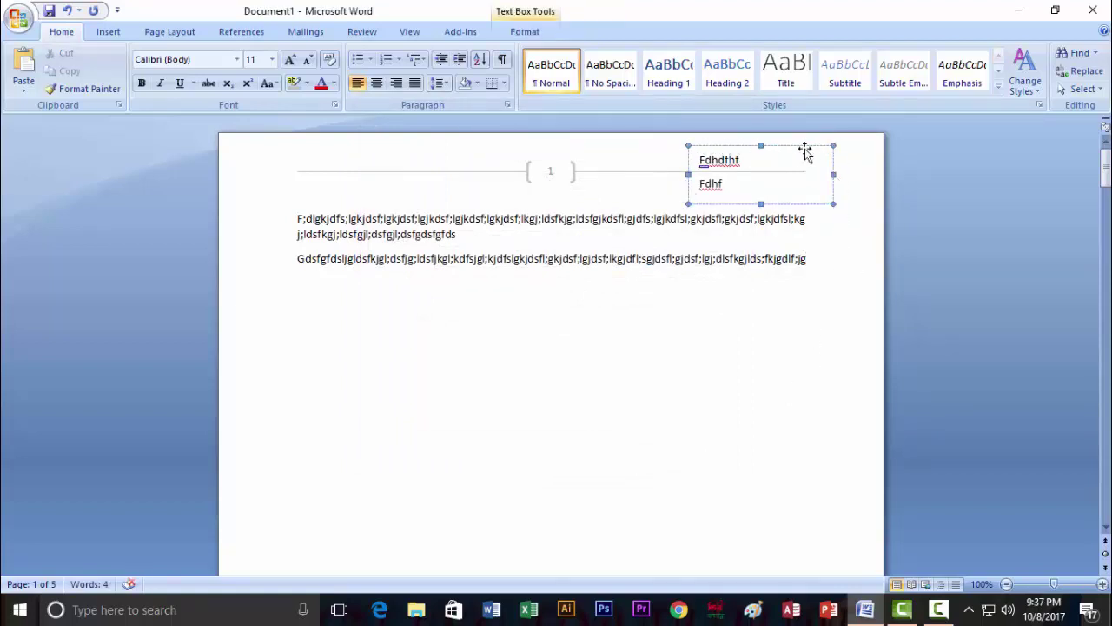
Reformat the text box with a black line colour and a grey fill.
right_click(834, 176)
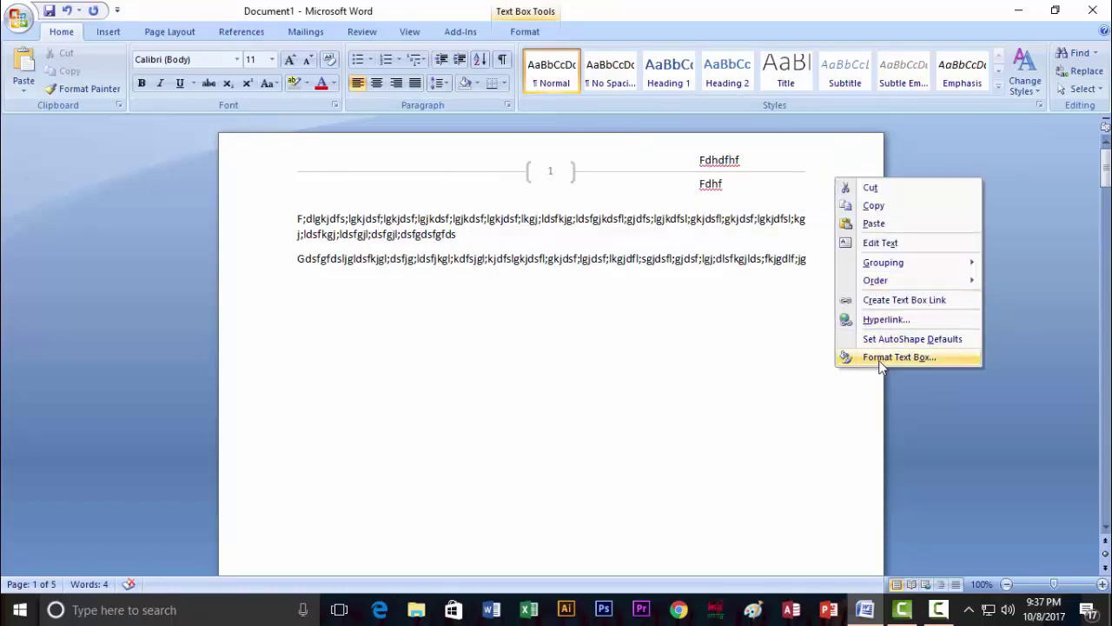
click(880, 364)
click(552, 237)
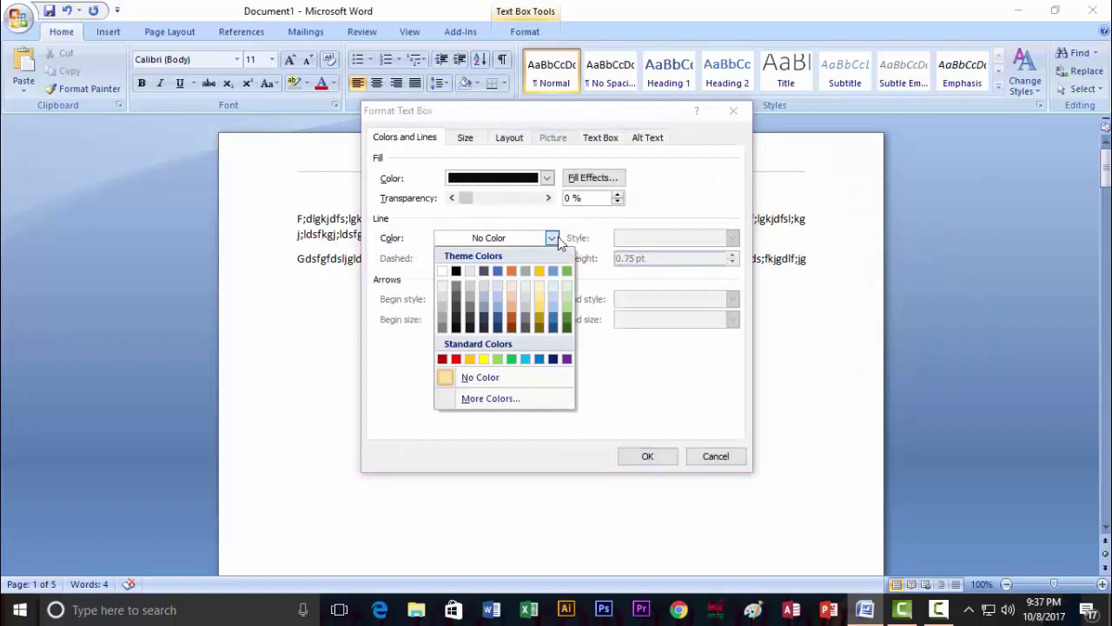
click(456, 323)
click(547, 178)
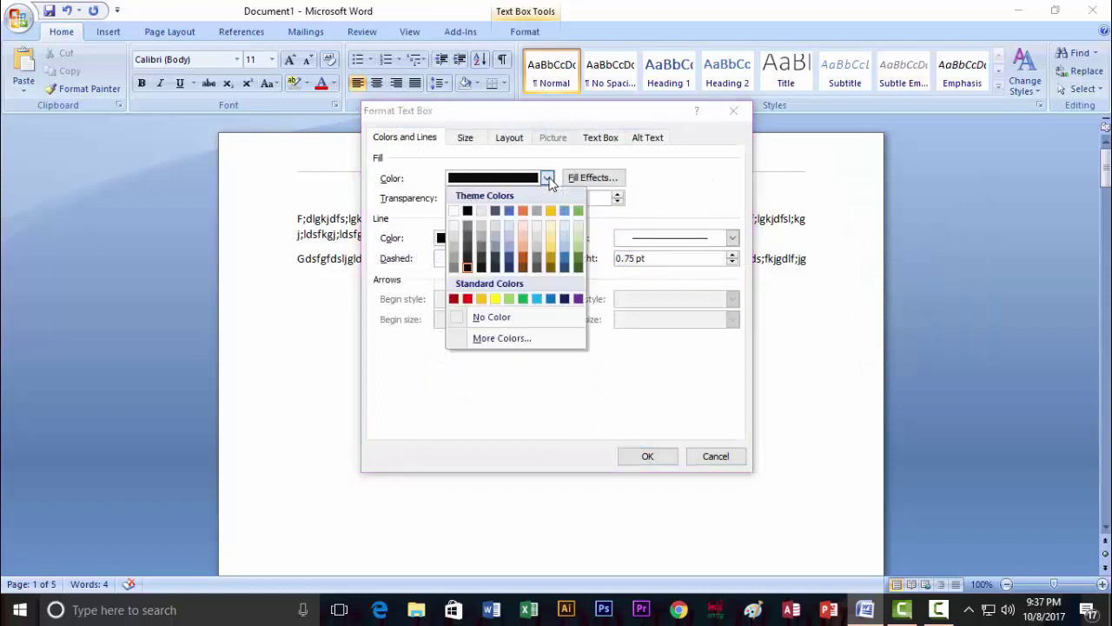
click(485, 259)
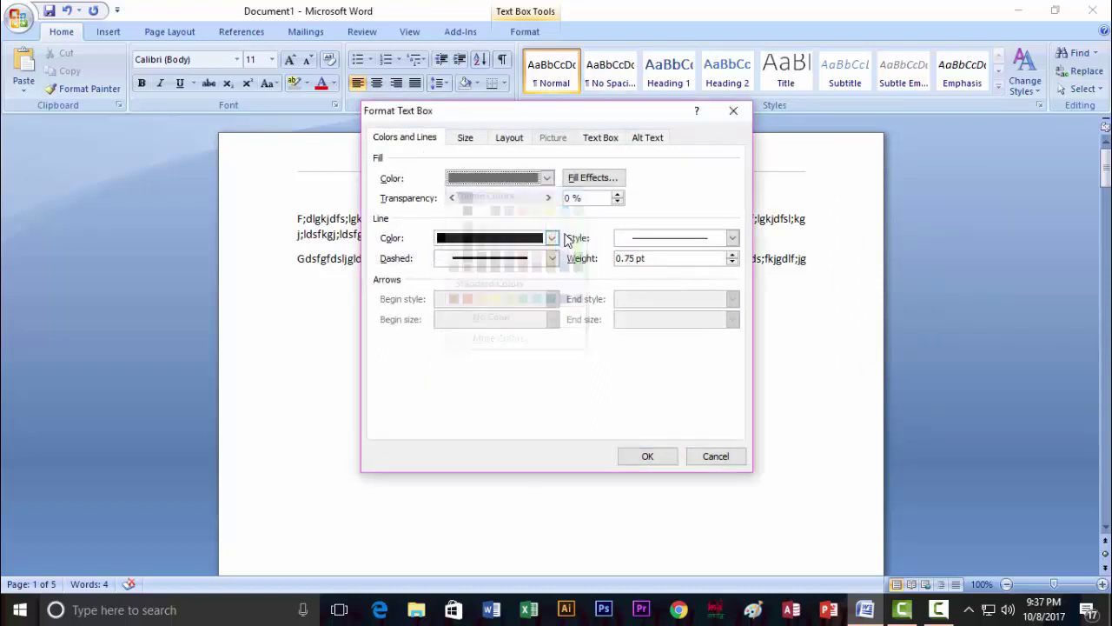
click(668, 452)
click(867, 325)
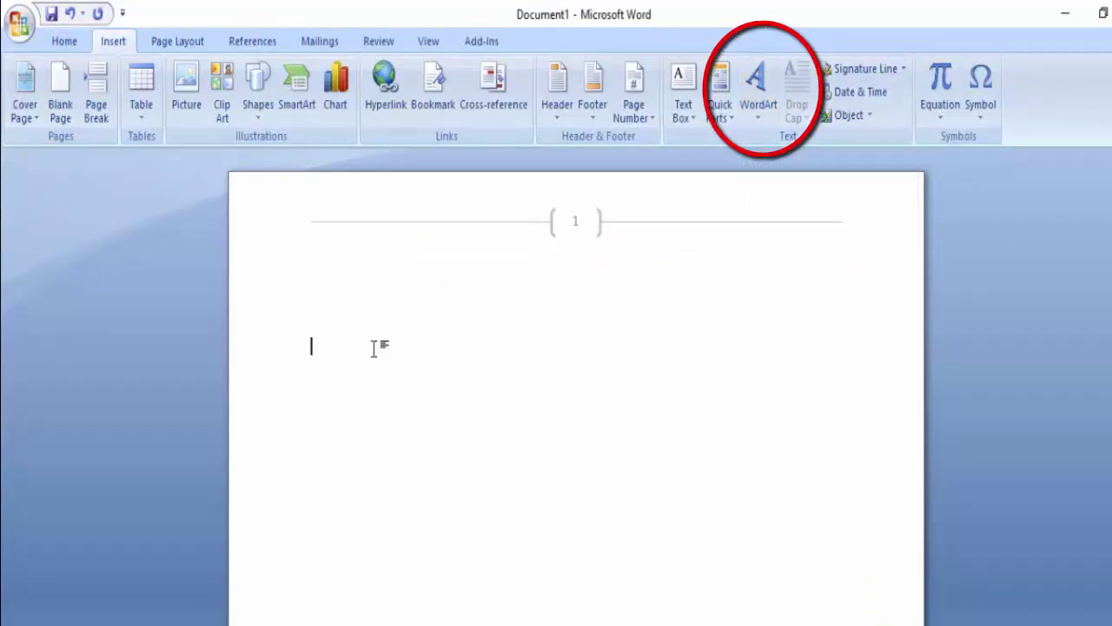
Type 'Bangladesh our mother land', then turn it into WordArt reading 'Bangladesh'.
text(Bangladesh)
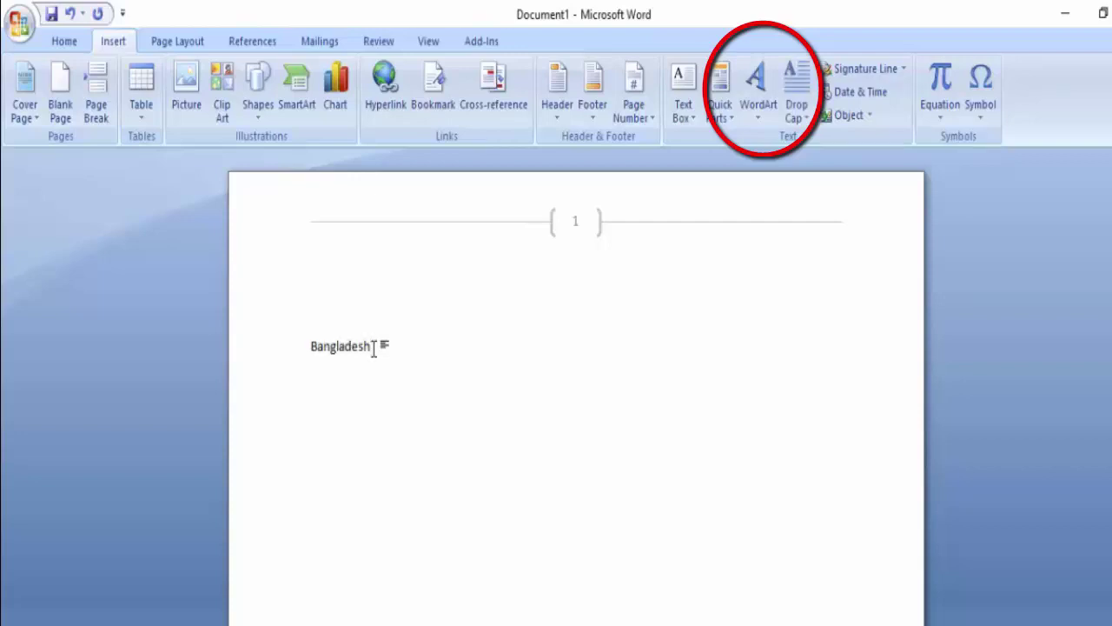
text( our mother land)
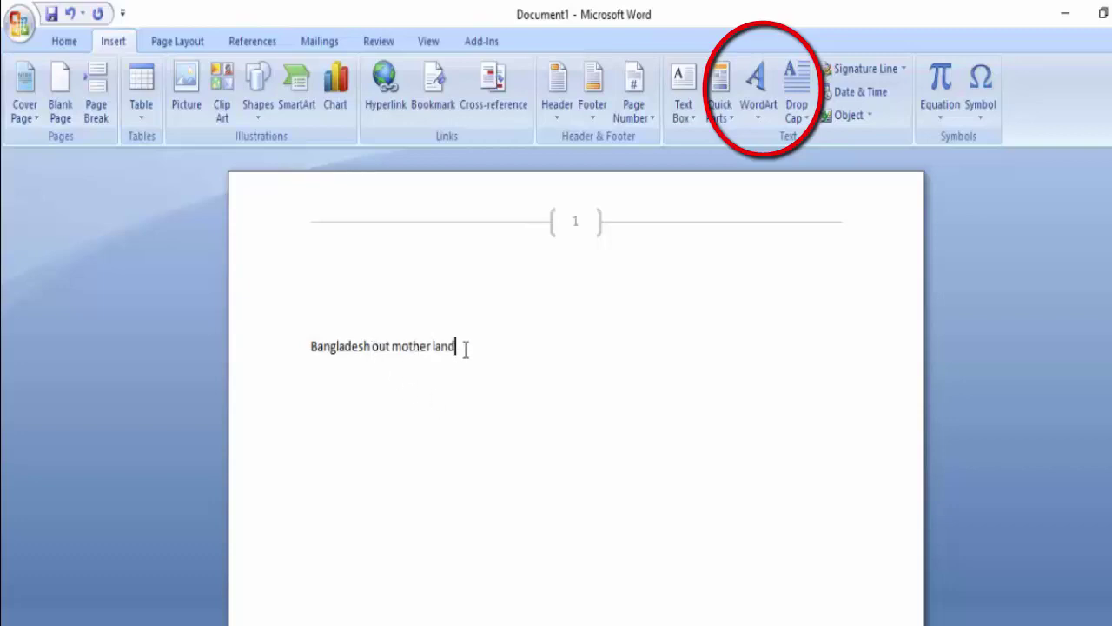
drag(464, 348, 358, 341)
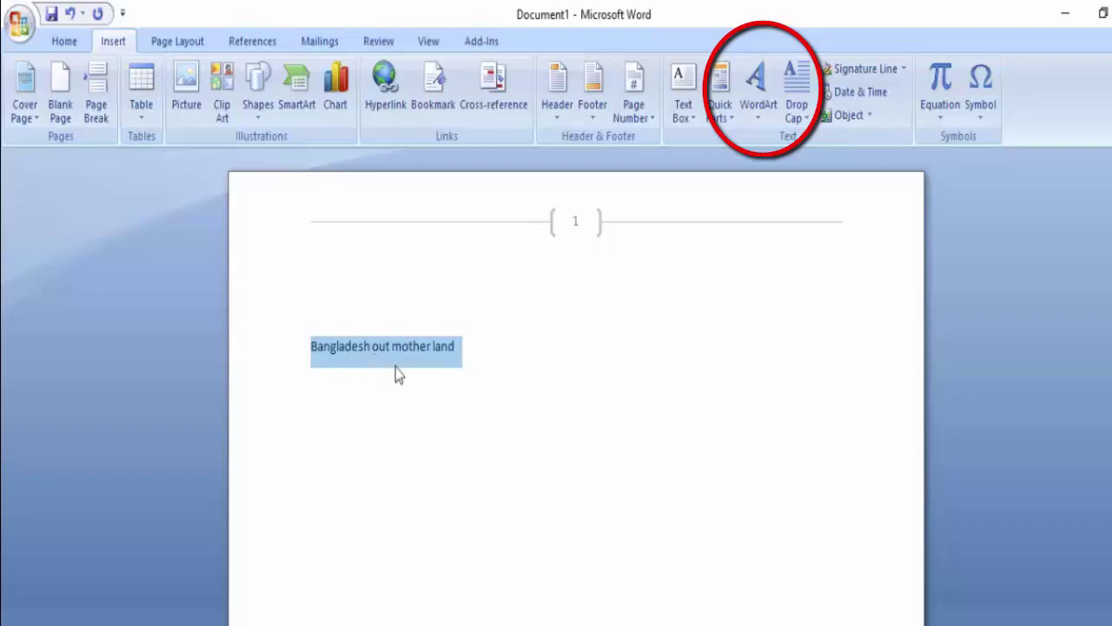
click(759, 121)
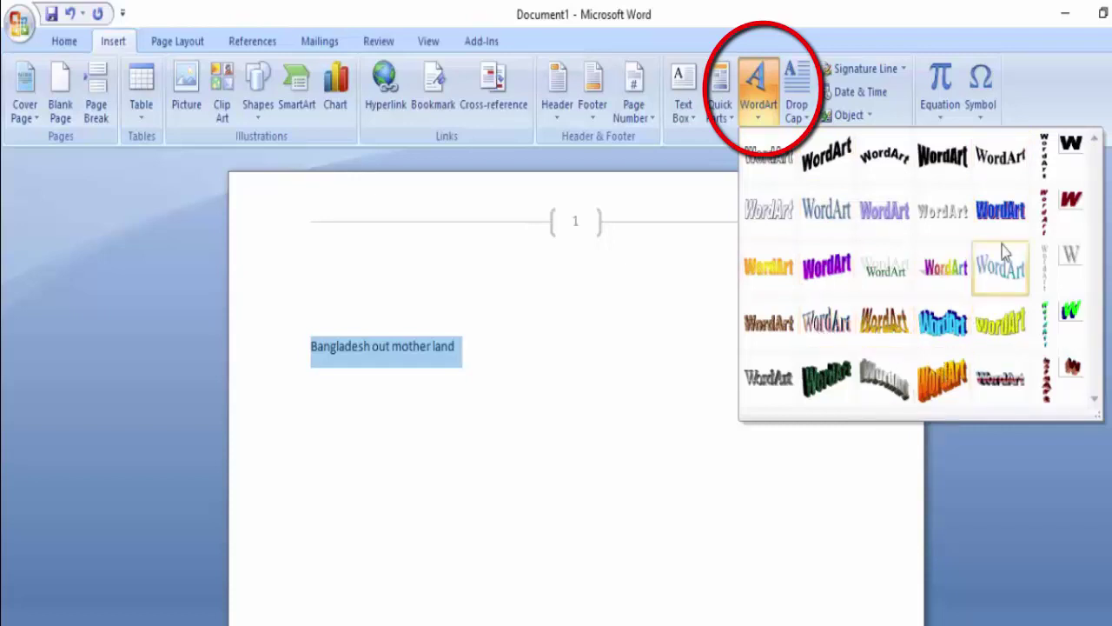
click(1000, 220)
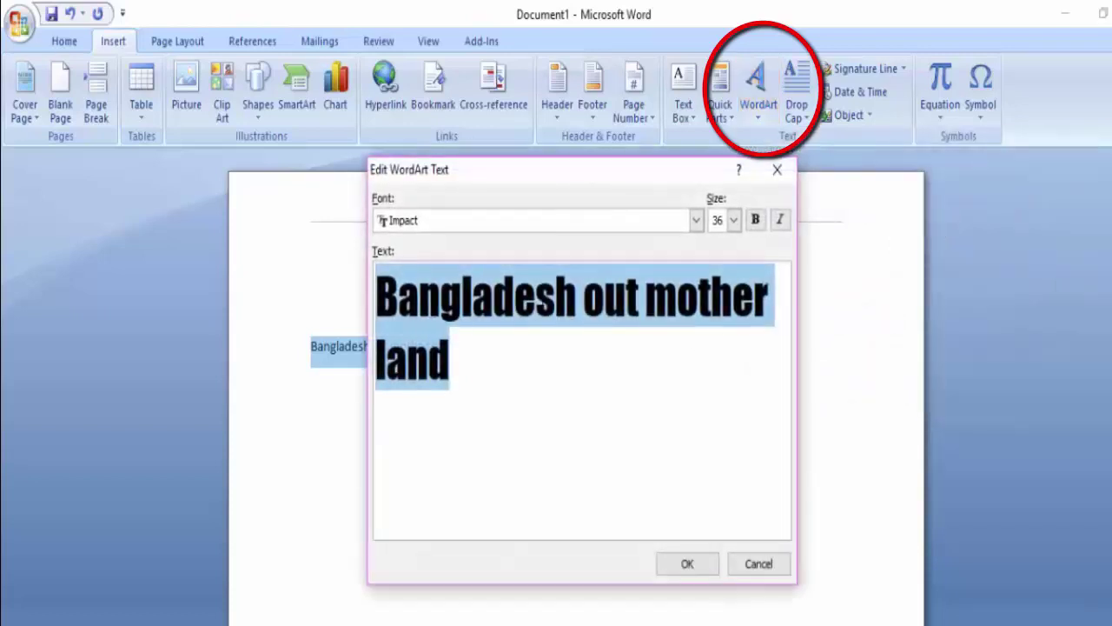
click(448, 359)
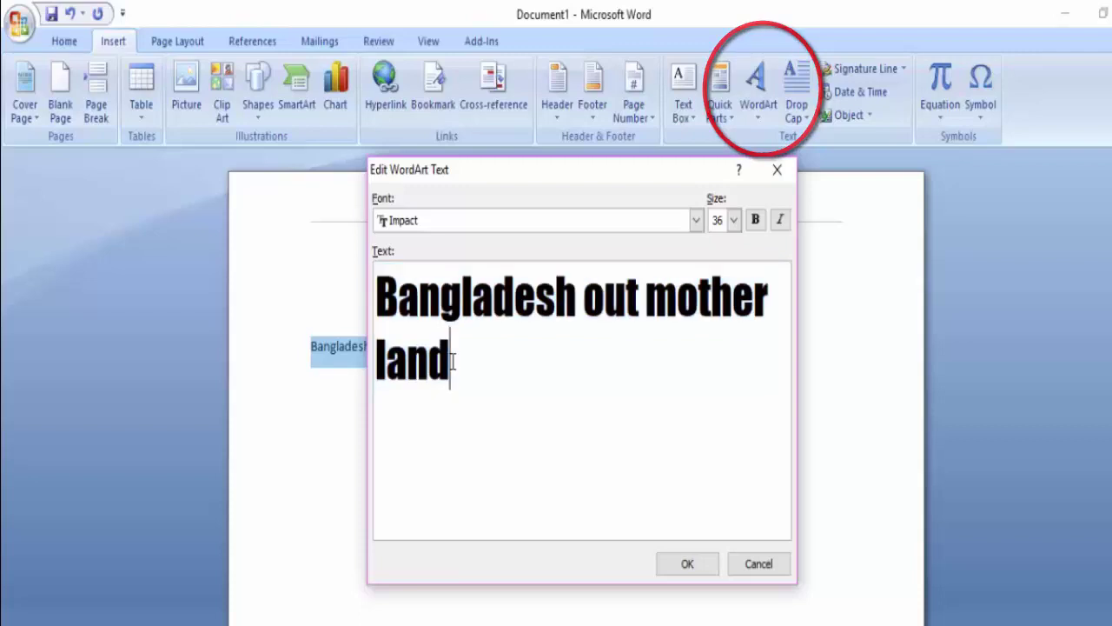
key(BackSpace)
key(BackSpace)
key(BackSpace)
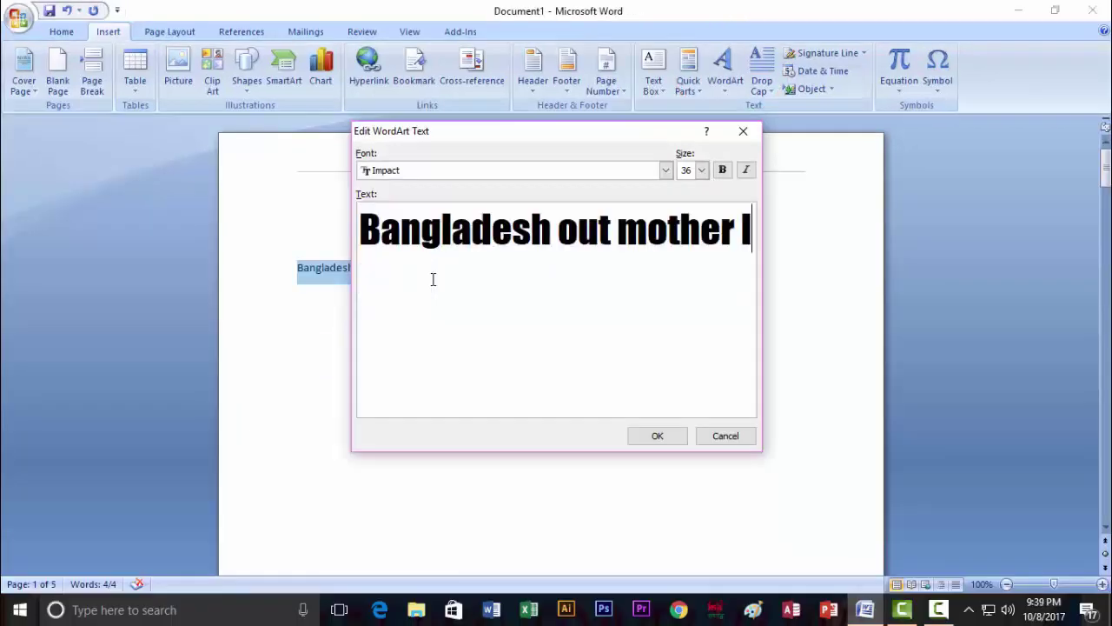
key(BackSpace)
key(BackSpace)
key(BackSpace)
key(BackSpace)
key(BackSpace)
key(BackSpace)
key(BackSpace)
key(BackSpace)
key(BackSpace)
key(BackSpace)
key(BackSpace)
key(BackSpace)
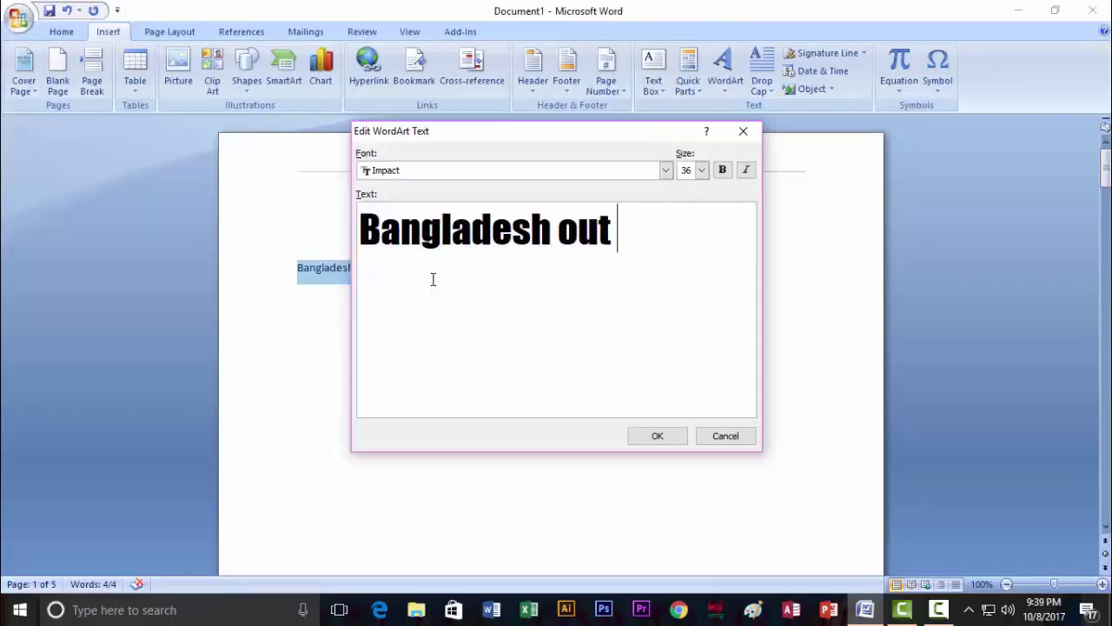
key(BackSpace)
click(657, 442)
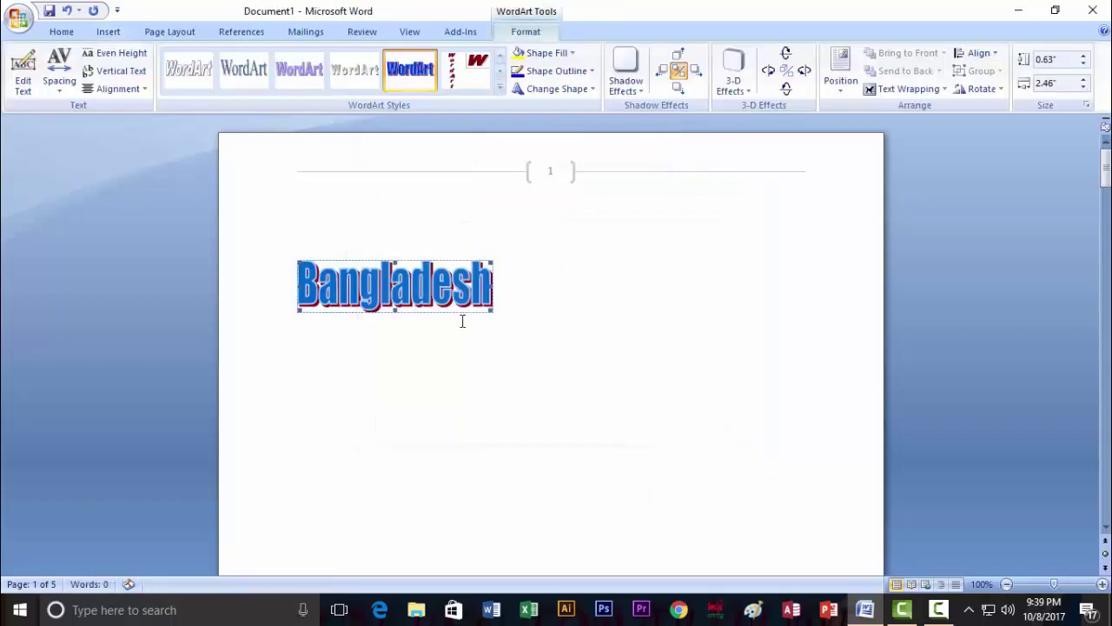
Stretch the Bangladesh WordArt taller and widen it to 6.43 inches.
drag(492, 297, 738, 296)
drag(518, 311, 524, 417)
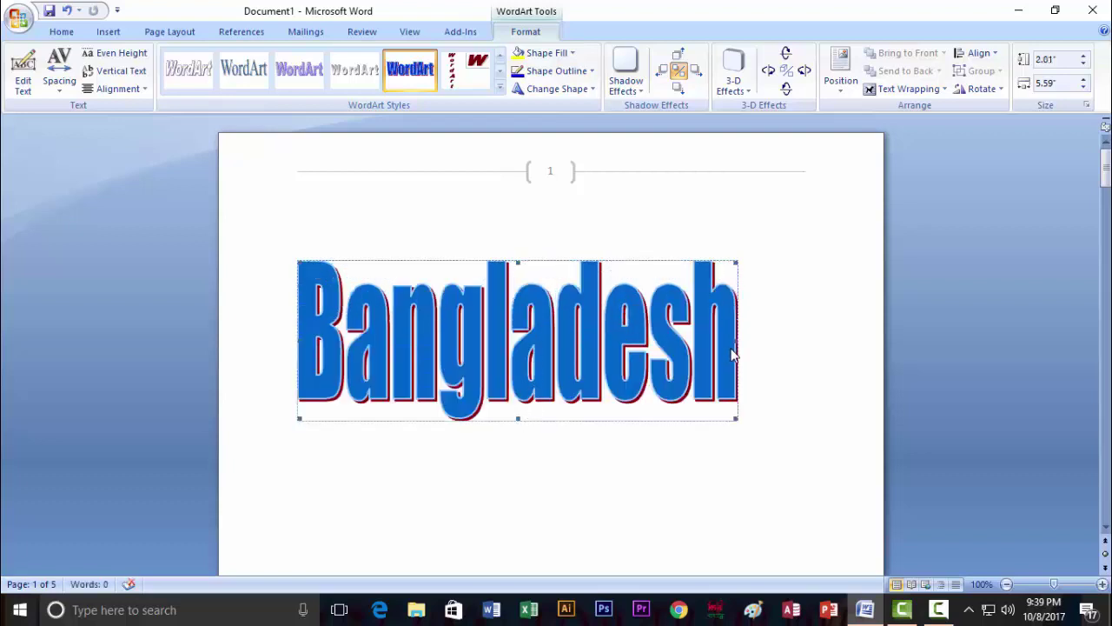
drag(737, 340, 810, 341)
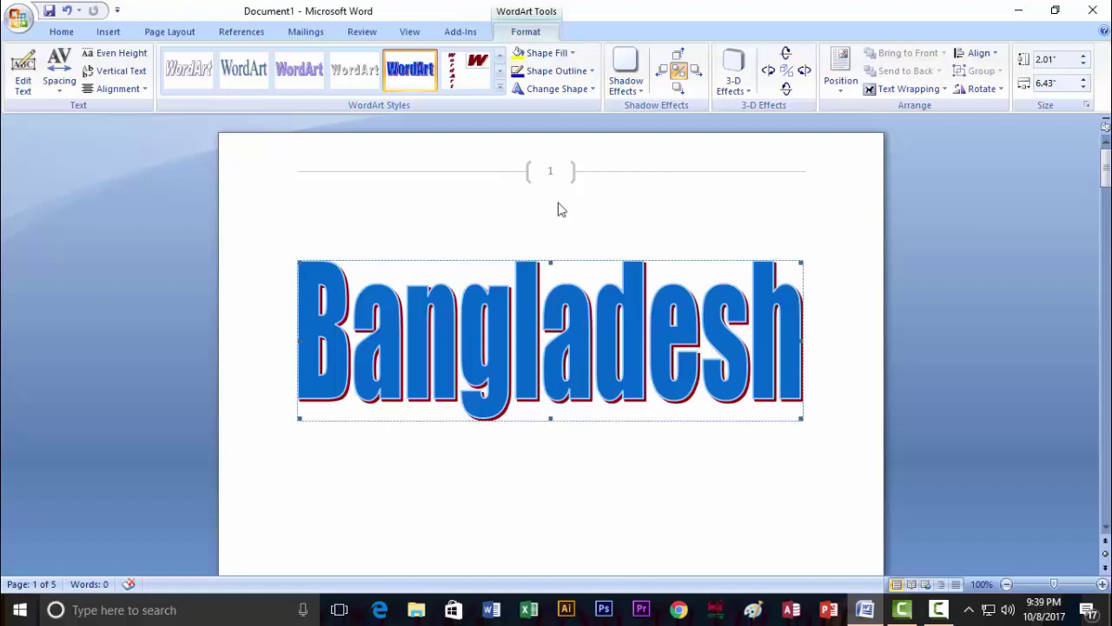
click(106, 33)
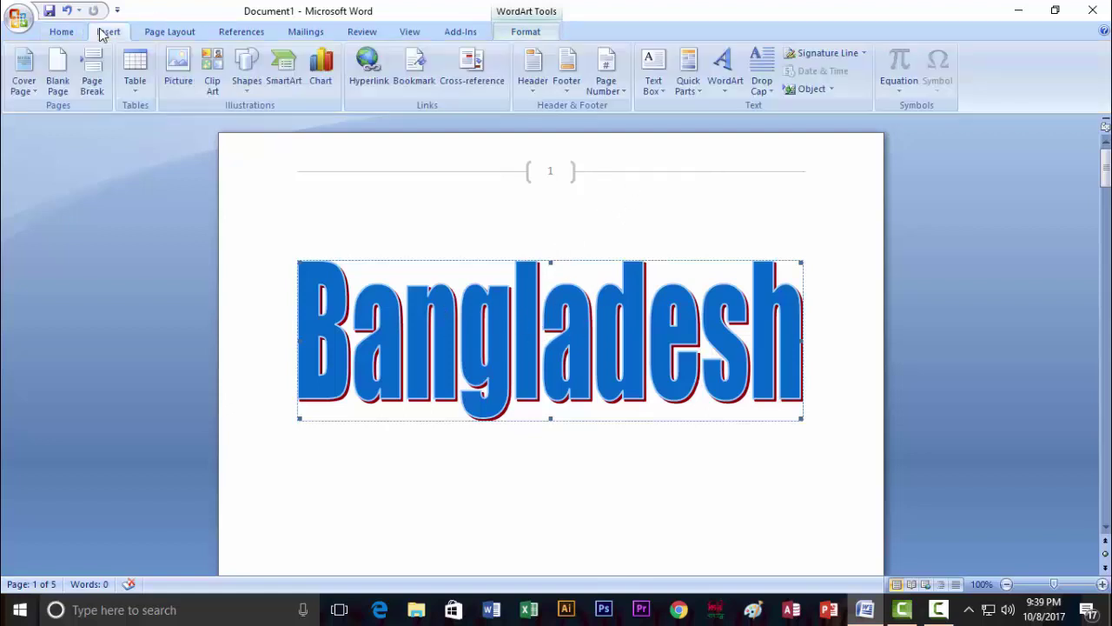
click(729, 94)
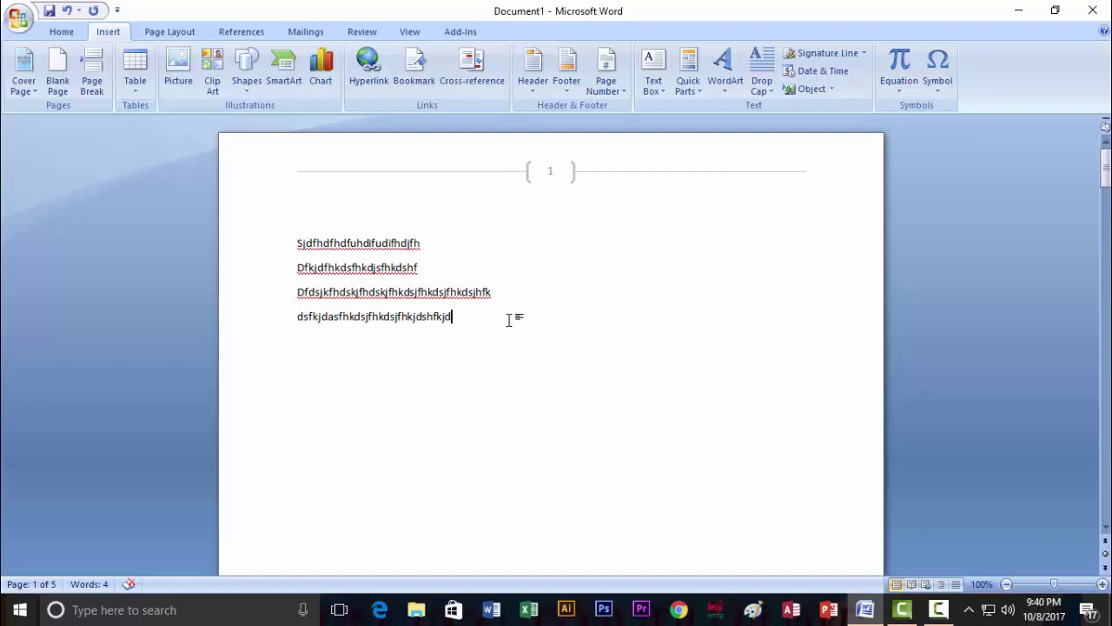
Select the four lines and apply the Dropped drop cap to the opening S.
drag(459, 317, 306, 251)
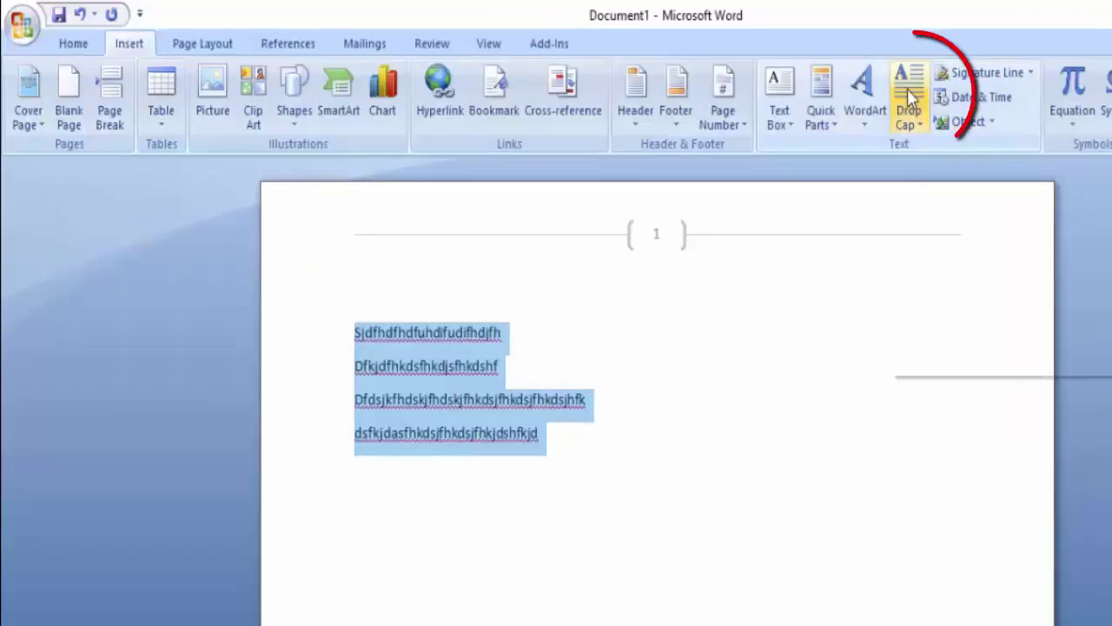
click(761, 82)
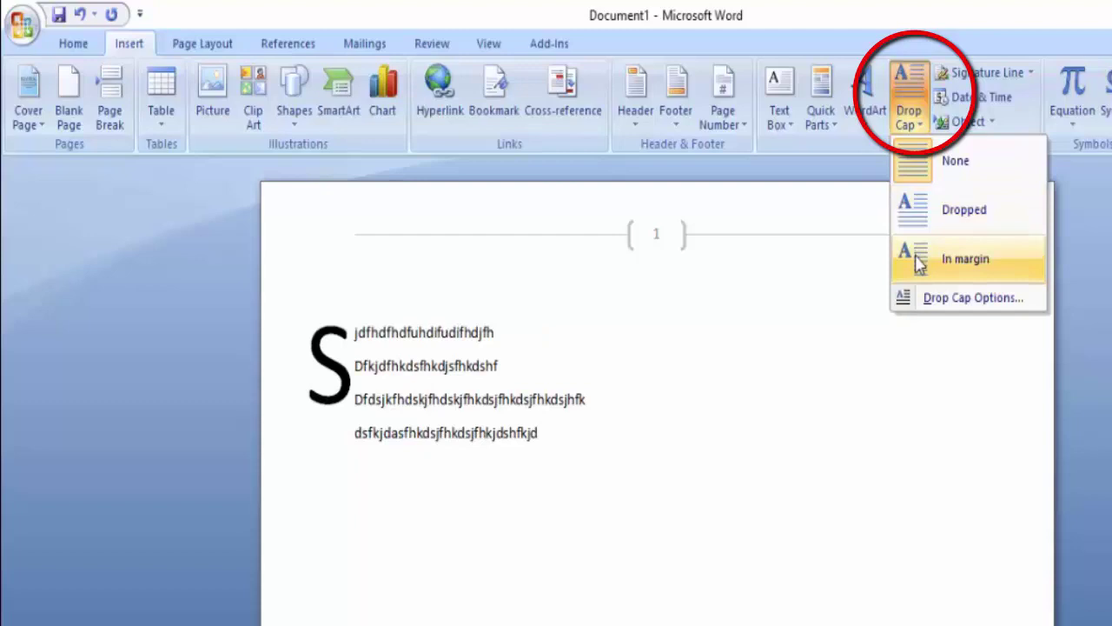
click(918, 209)
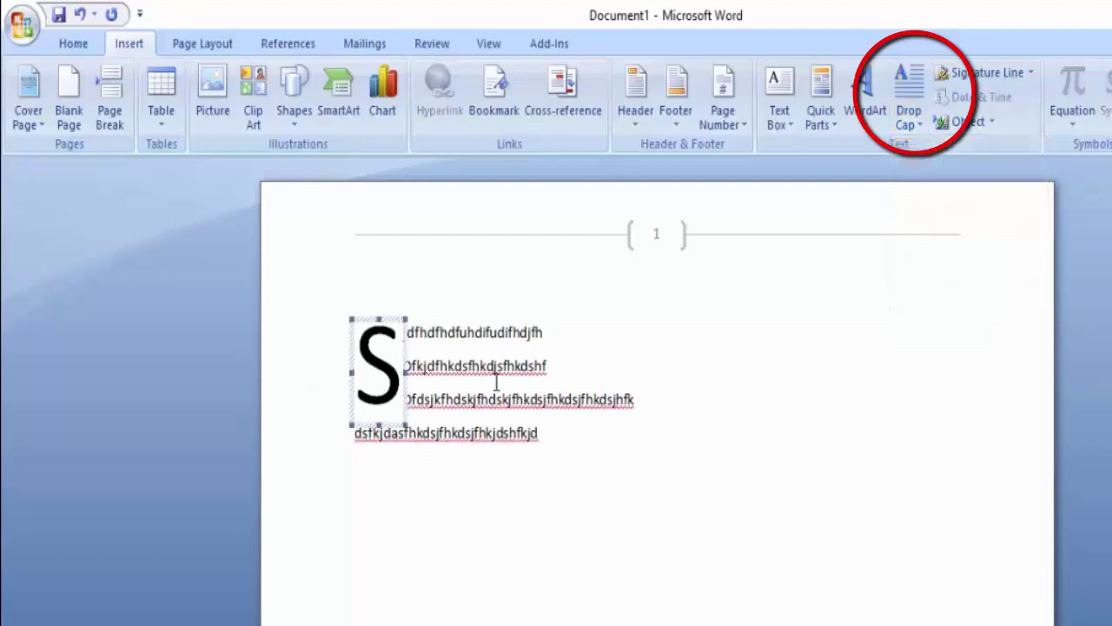
click(463, 399)
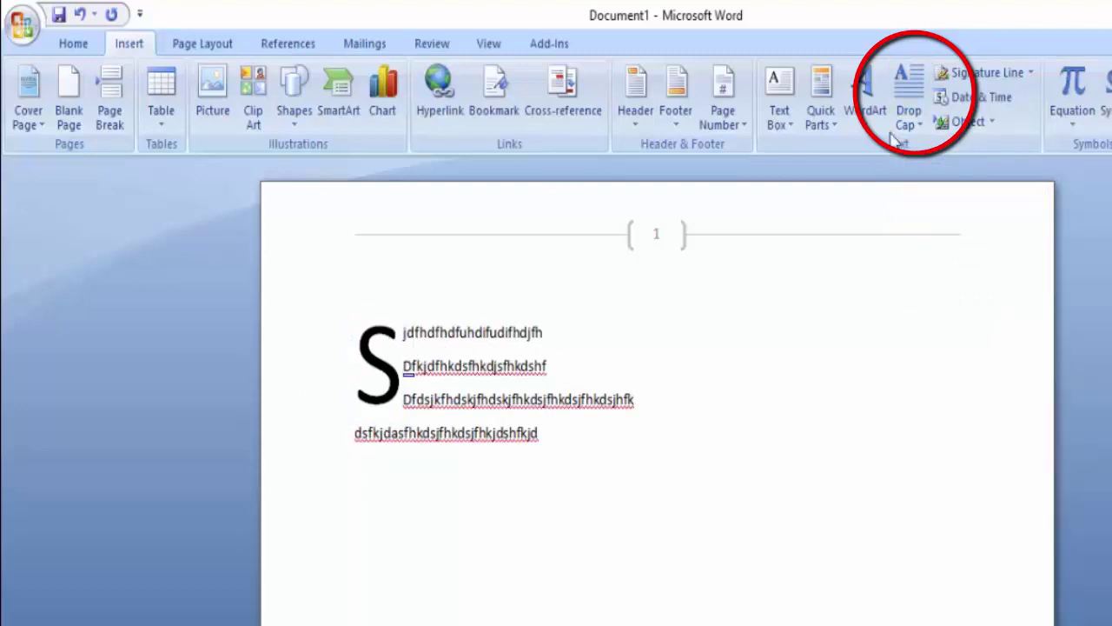
click(911, 113)
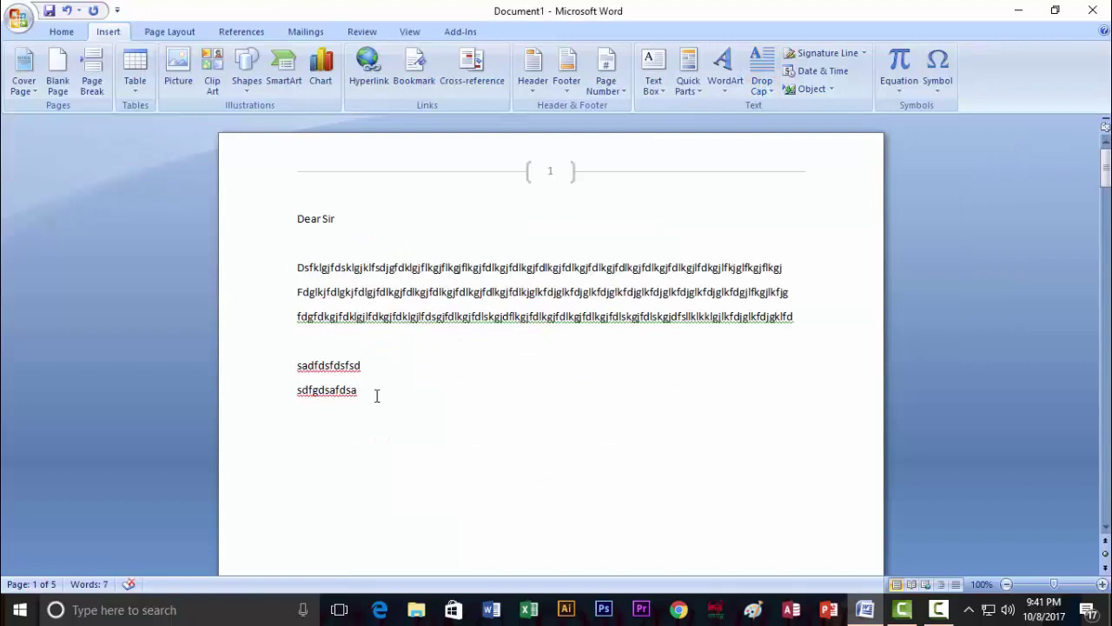
Insert the date and time 10/8/2017 9:42:02 PM on a new line below the letter, then select it.
drag(377, 395, 298, 218)
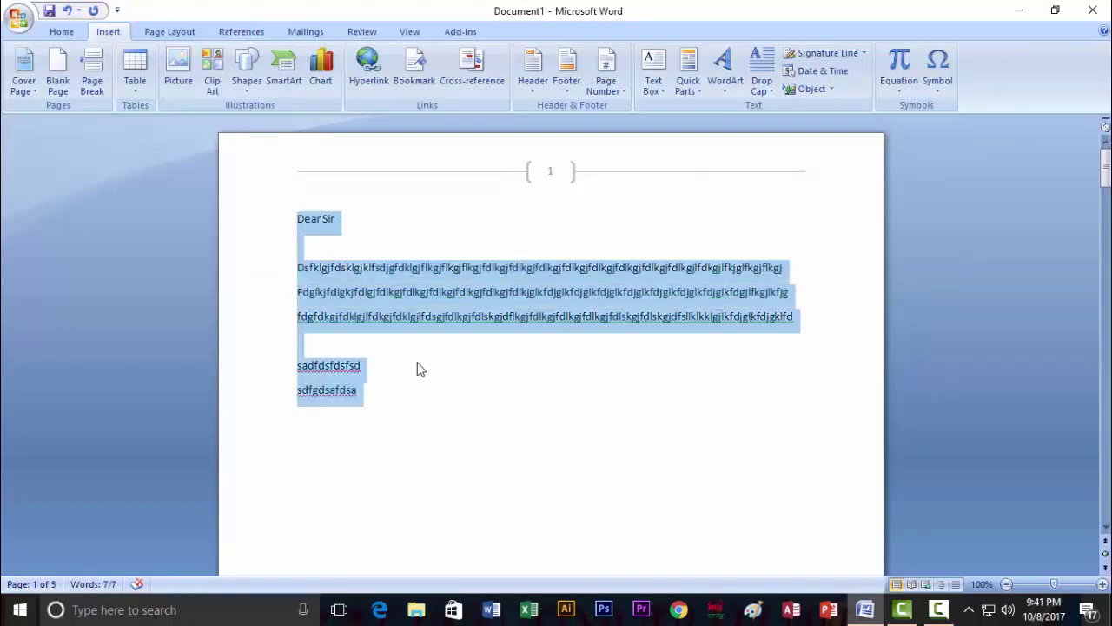
click(418, 371)
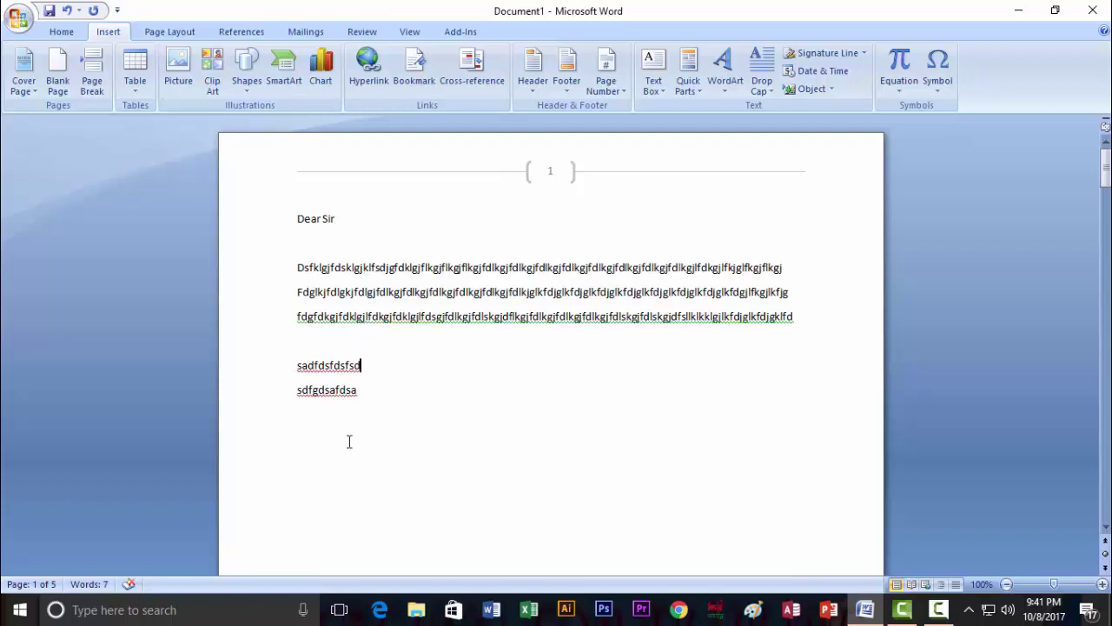
click(305, 428)
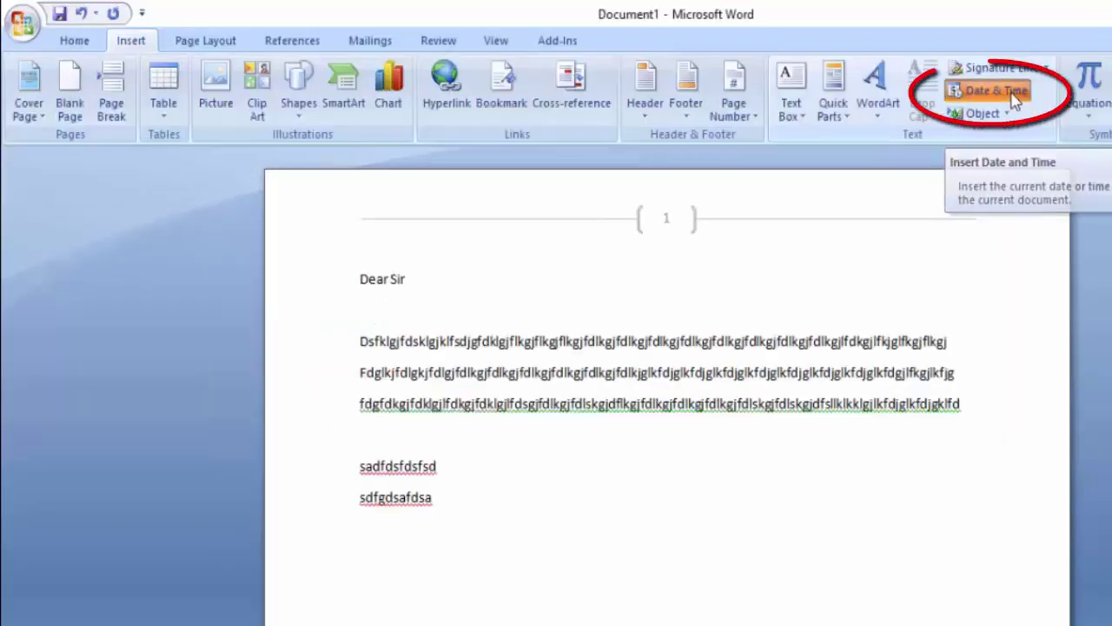
click(995, 90)
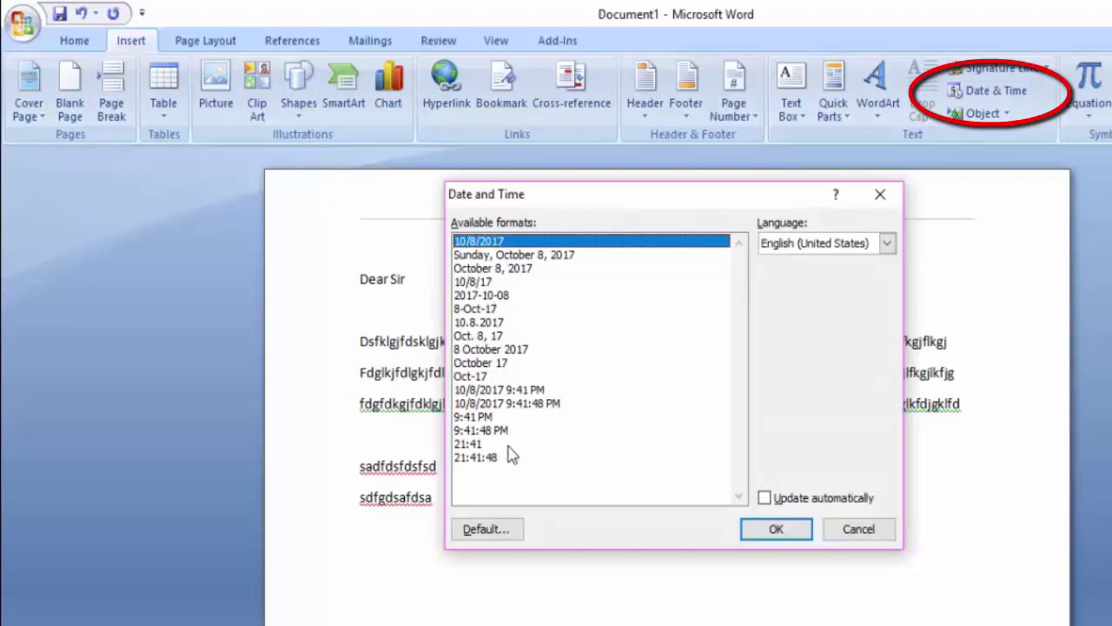
click(482, 254)
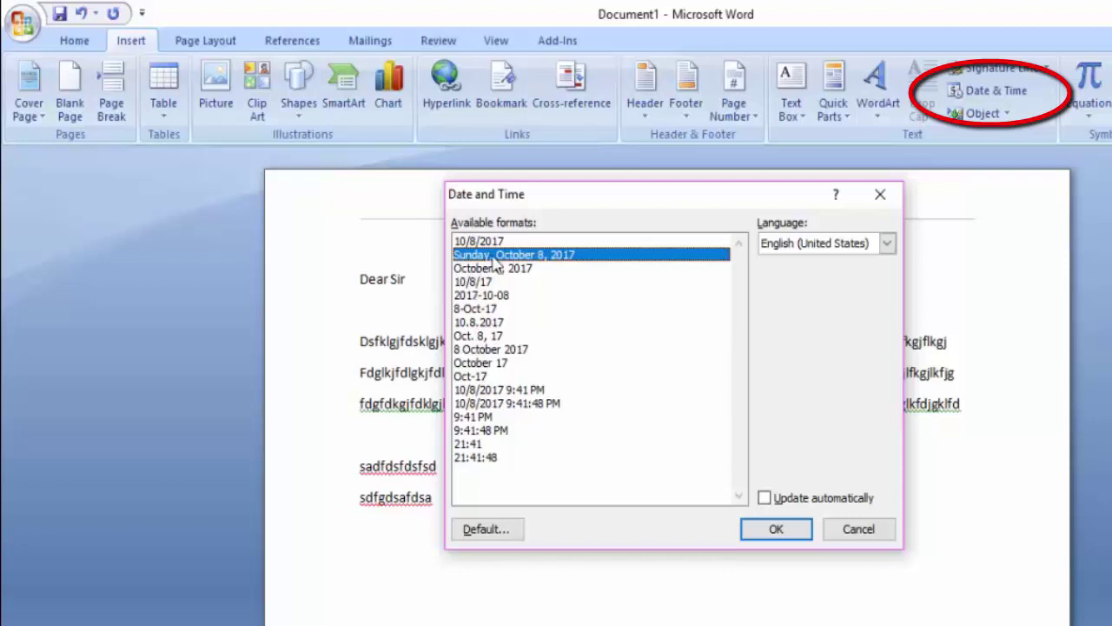
click(501, 404)
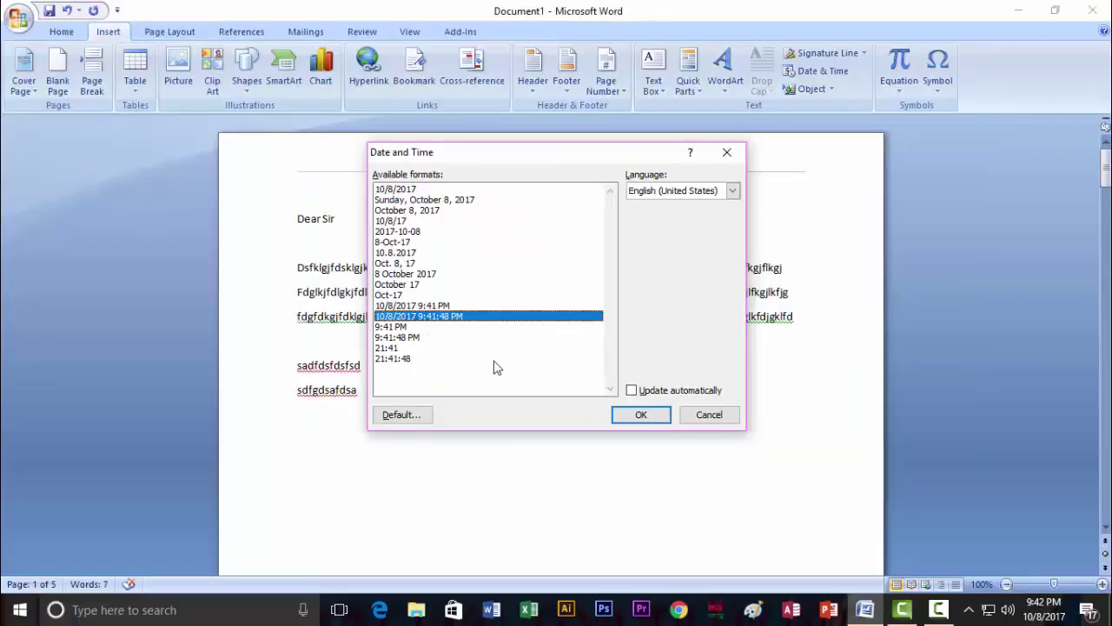
click(641, 414)
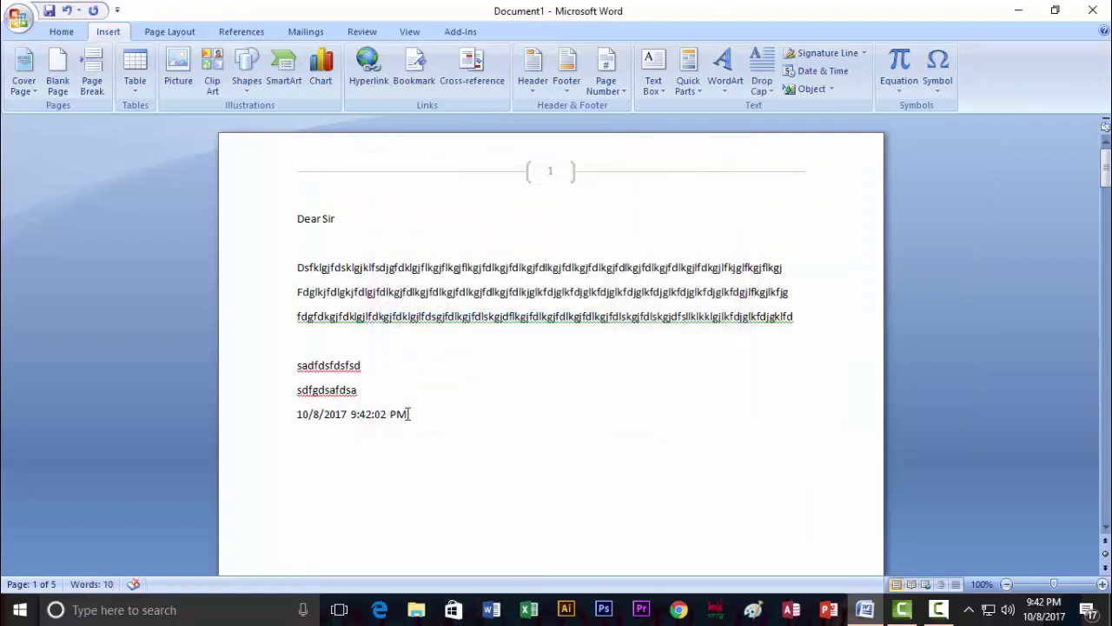
drag(408, 415, 298, 414)
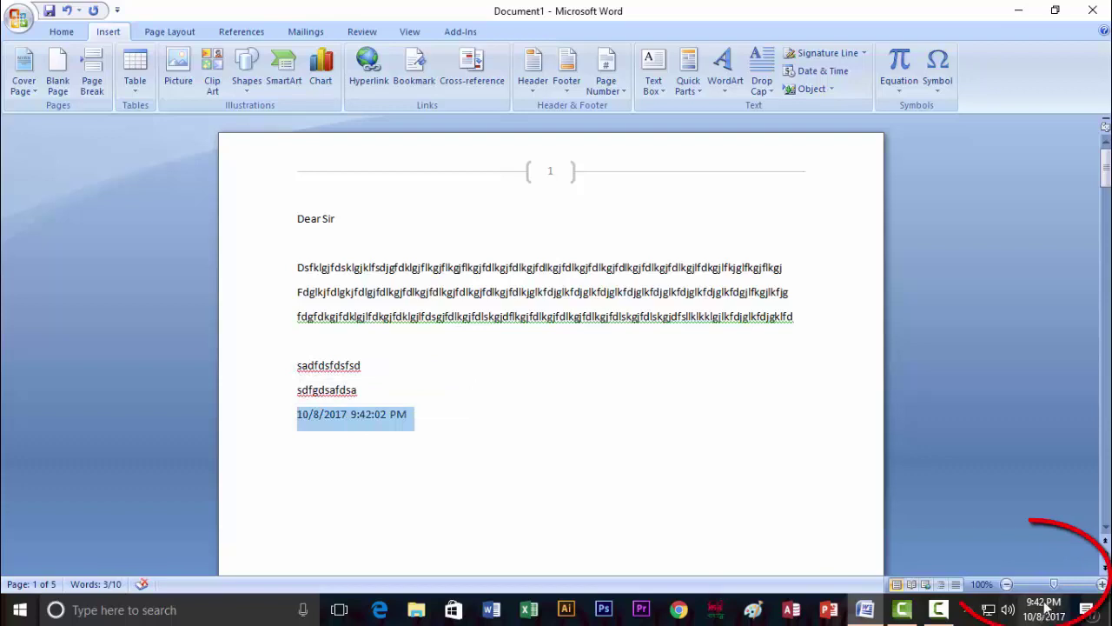
mouse_move(1036, 619)
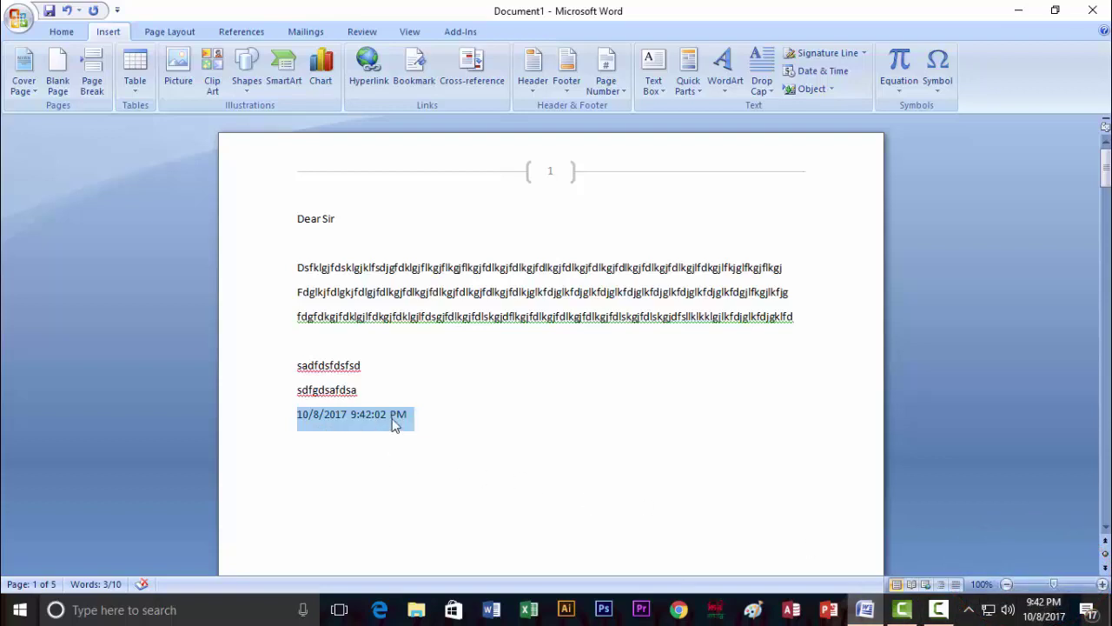
Enlarge the date line to 28 pt and colour it dark red.
click(56, 32)
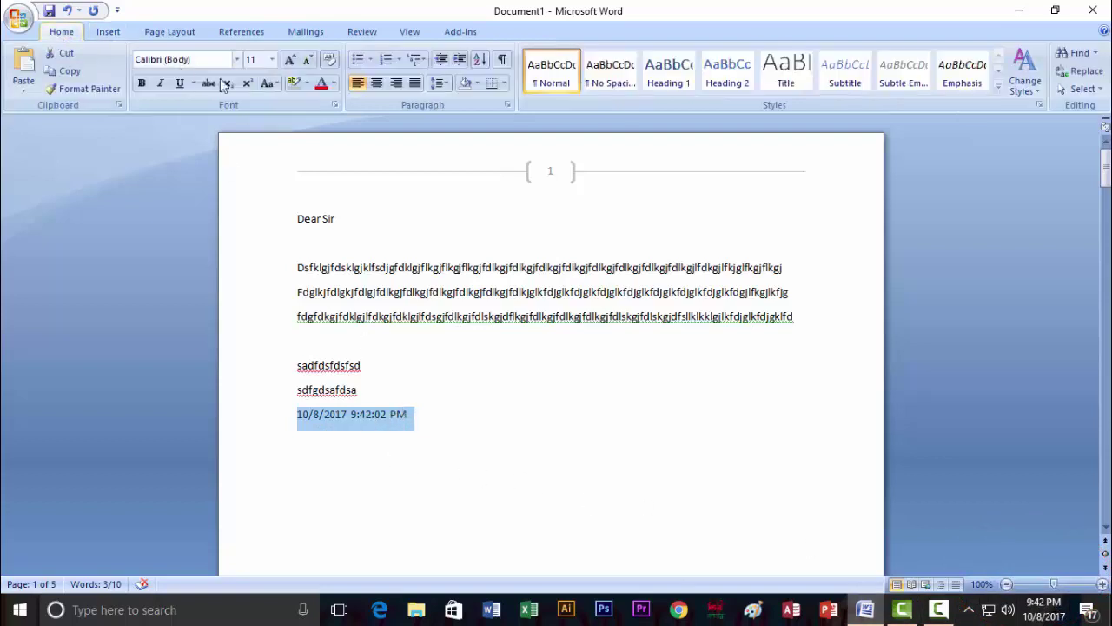
click(272, 59)
click(252, 243)
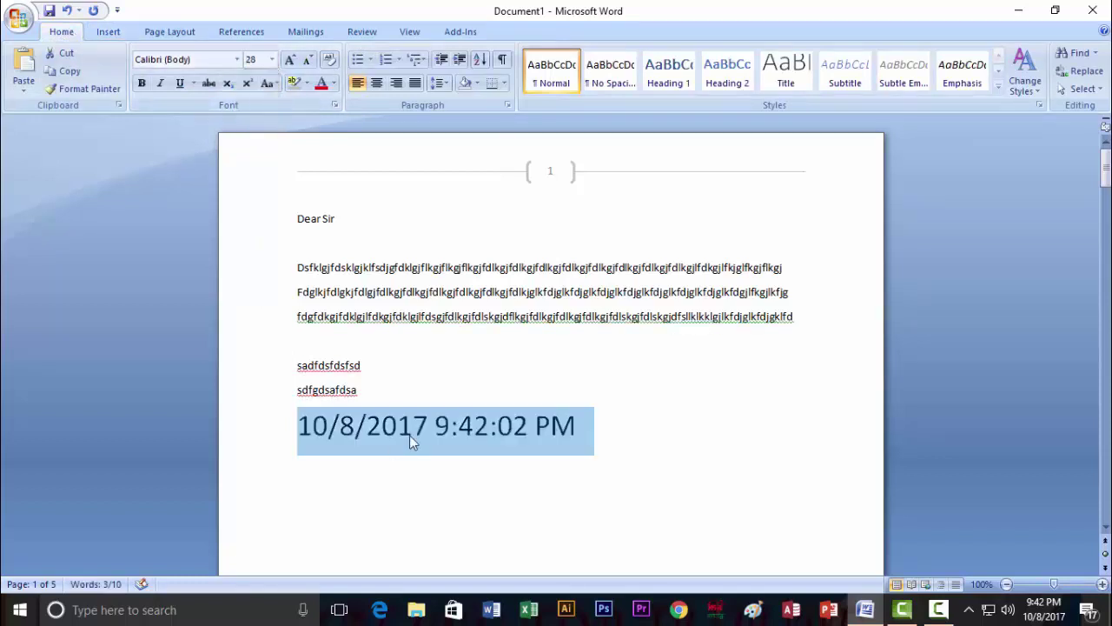
click(333, 82)
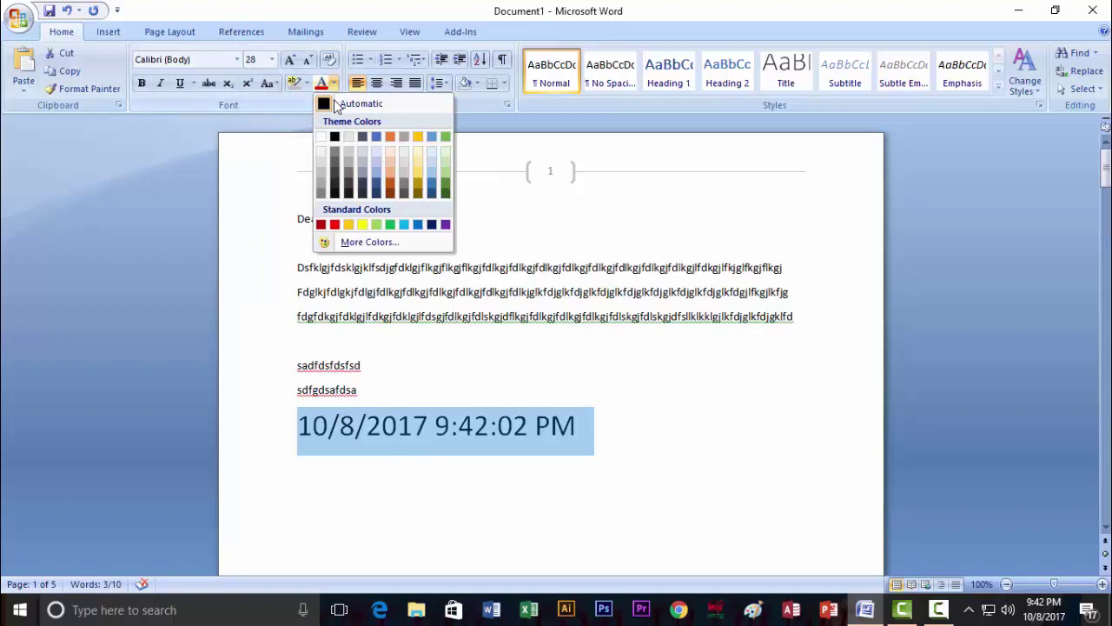
click(322, 224)
click(356, 389)
click(298, 435)
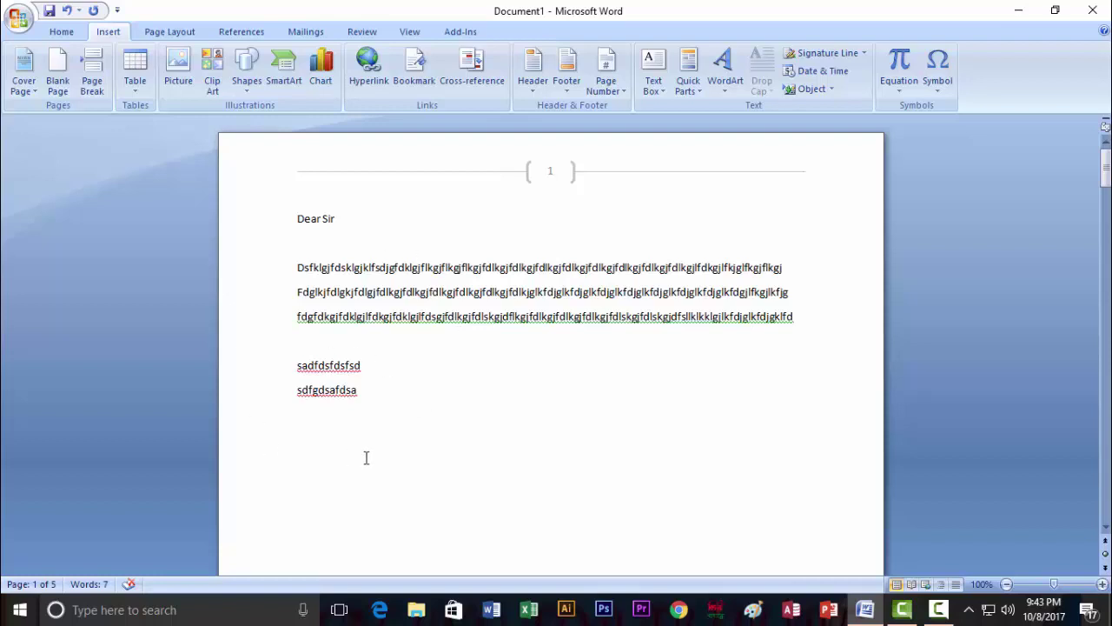
Insert a new equation with a stacked fraction and 12 as its numerator.
click(900, 92)
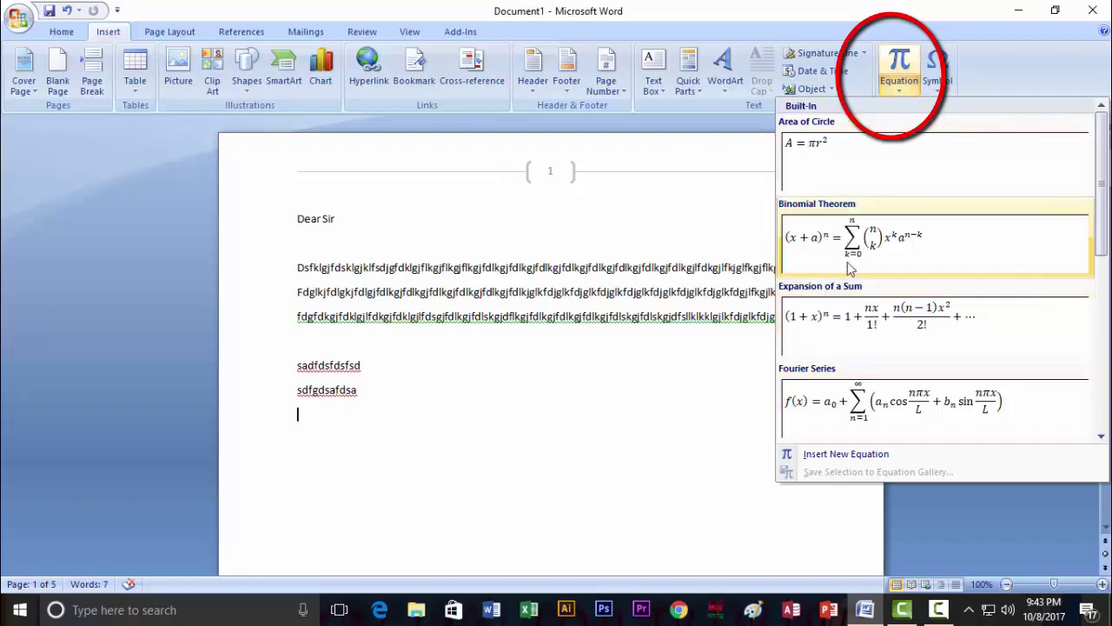
drag(1102, 203, 1102, 200)
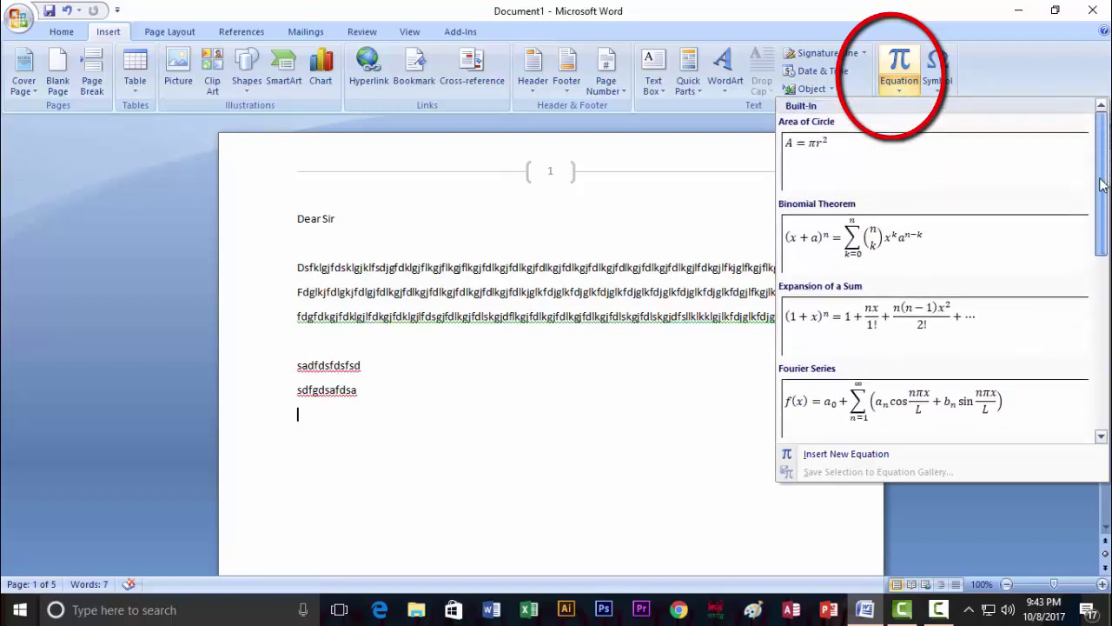
click(841, 460)
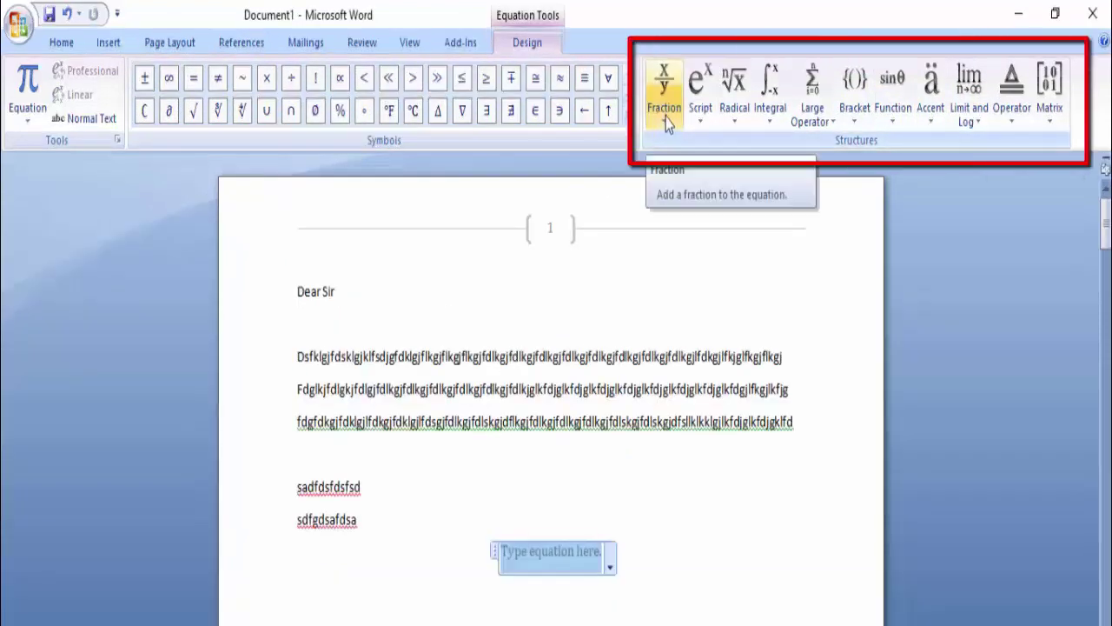
click(664, 126)
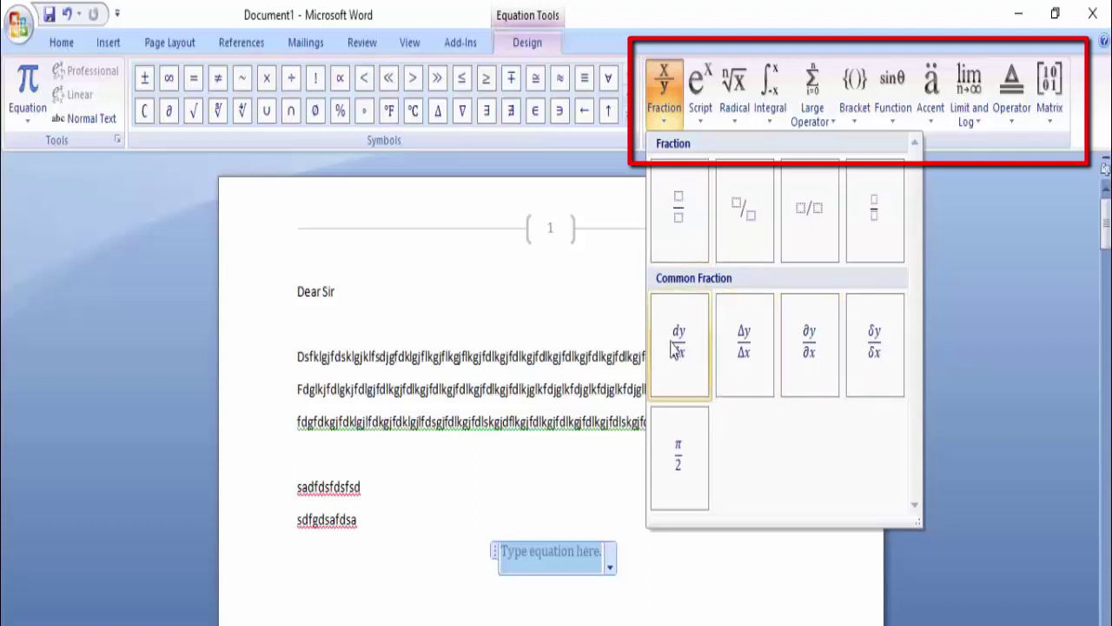
click(677, 213)
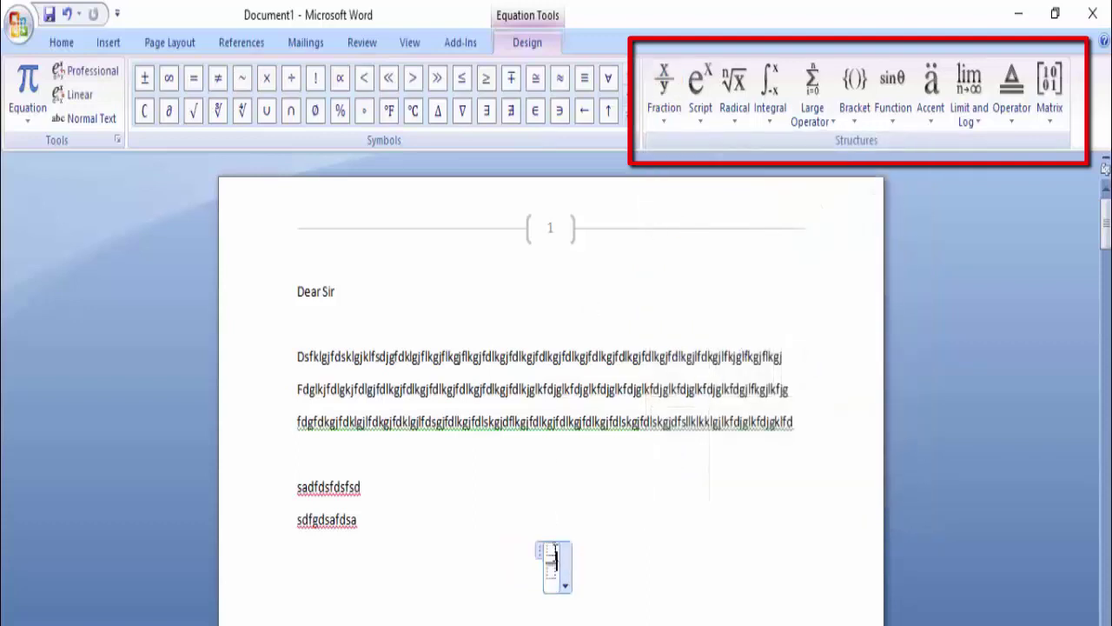
text(12)
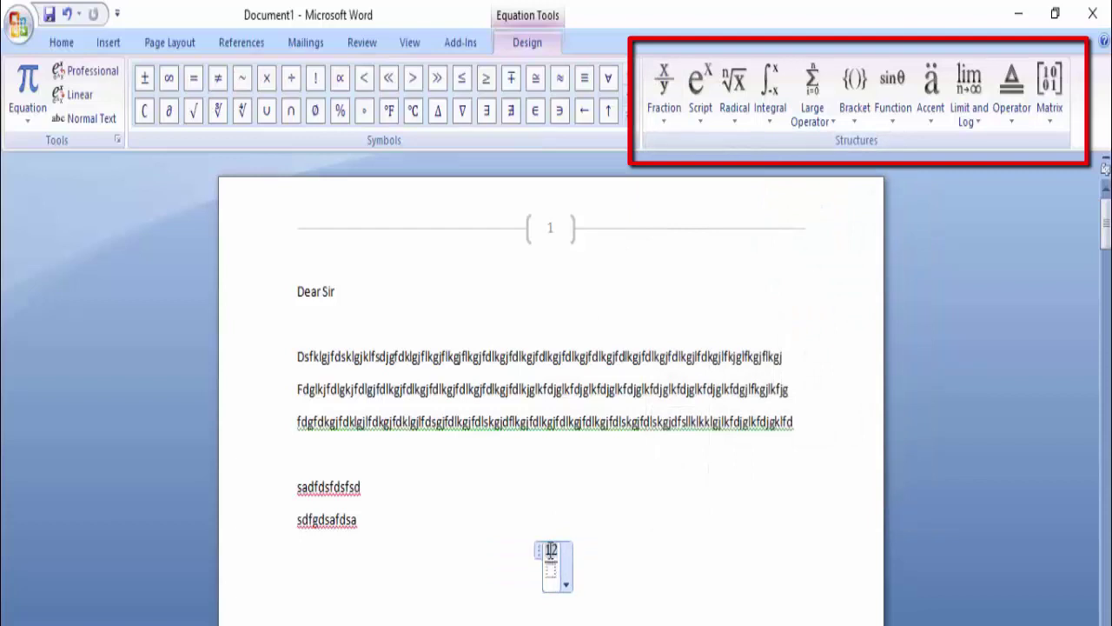
click(551, 571)
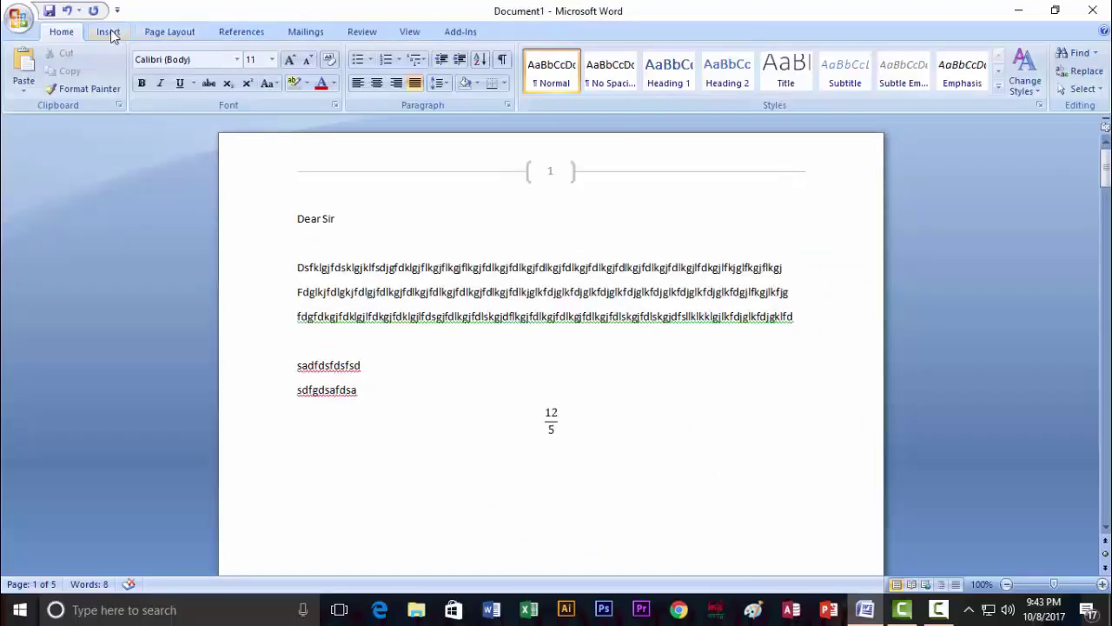
Browse the symbol, fraction and script galleries, then left-align the 12/5 fraction with Ctrl+L.
click(626, 121)
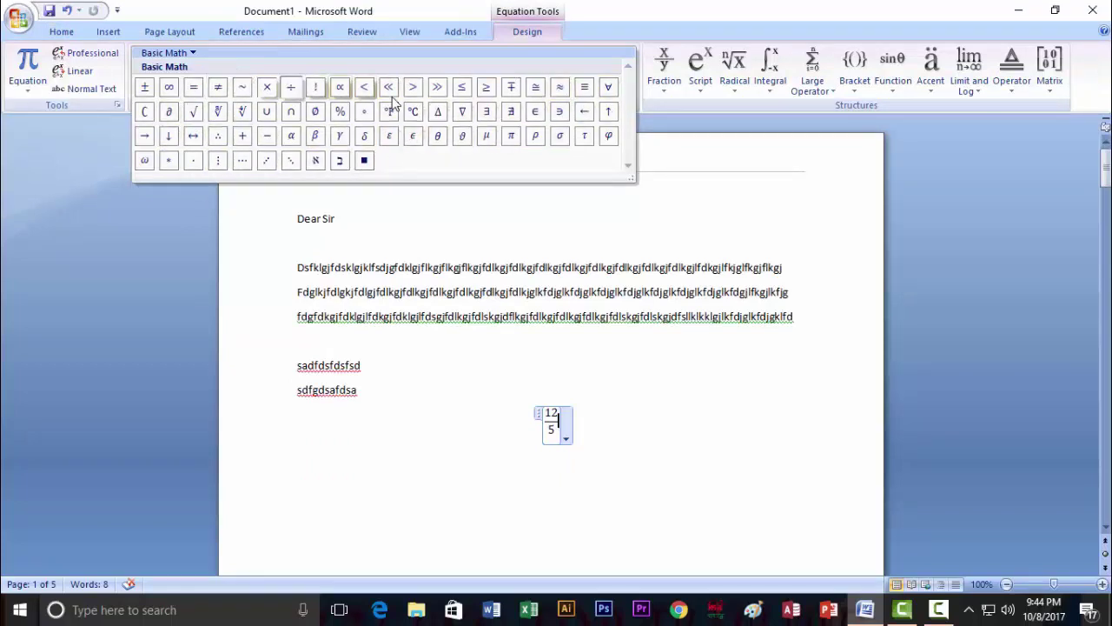
click(794, 155)
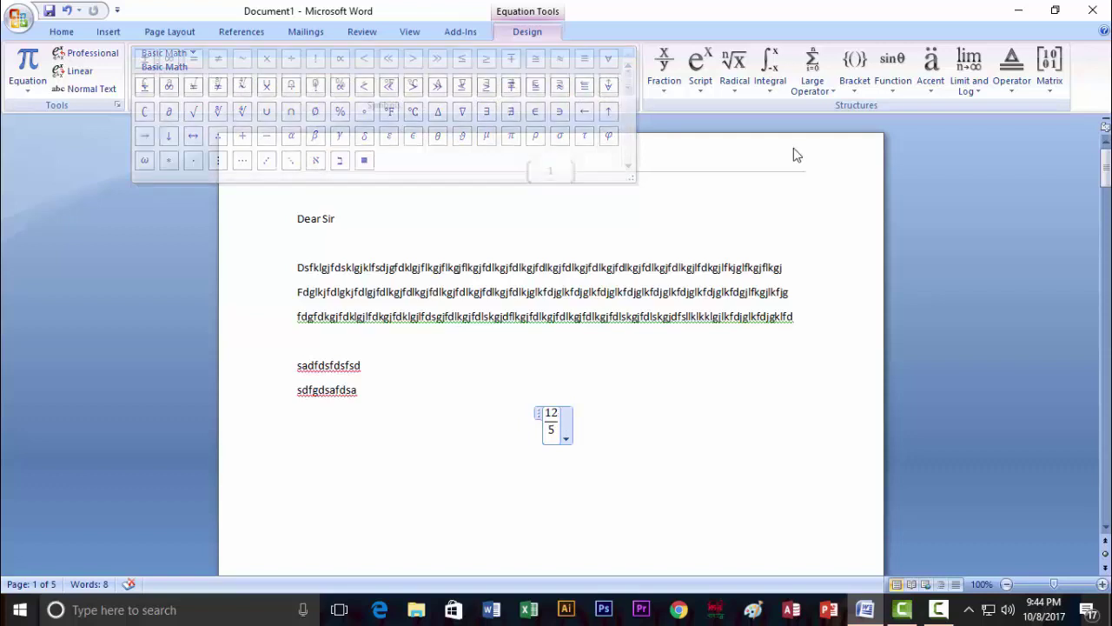
click(665, 93)
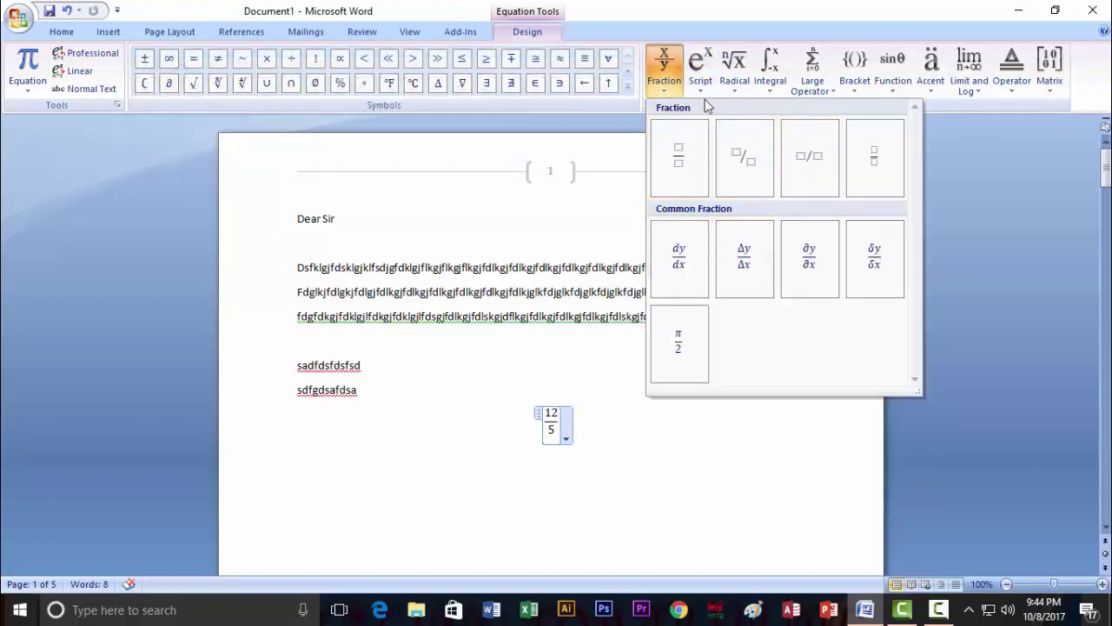
click(702, 89)
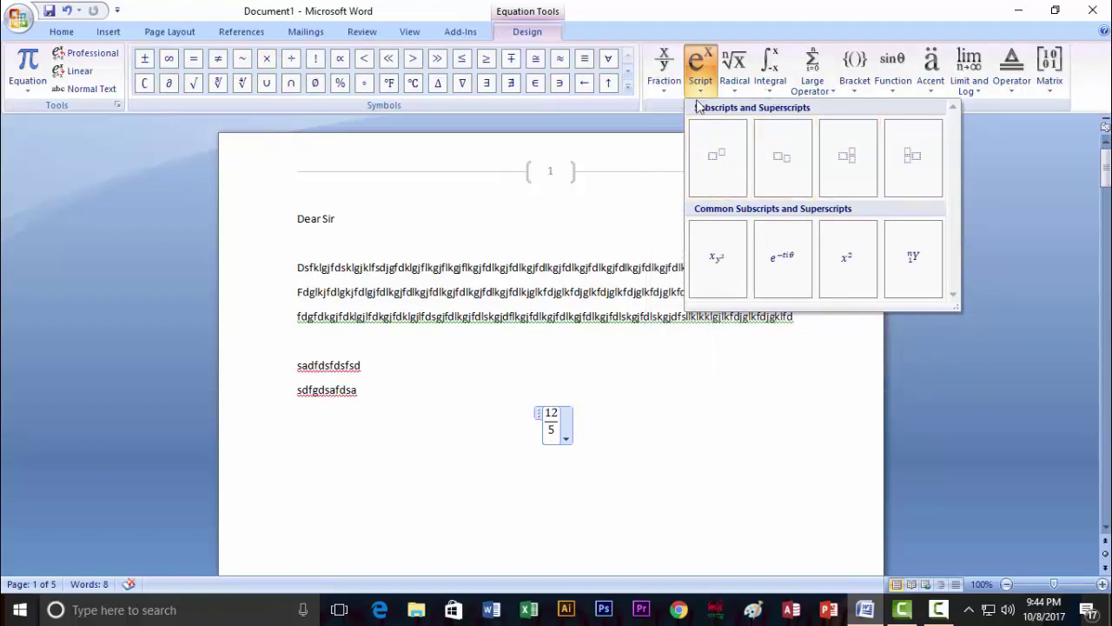
click(664, 82)
click(565, 428)
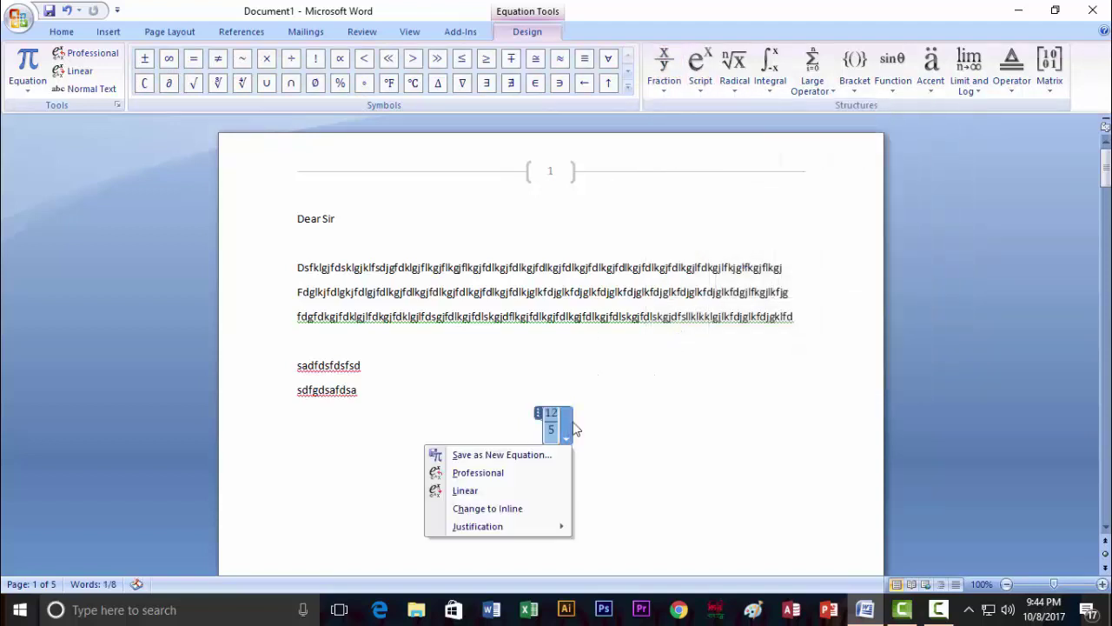
click(596, 424)
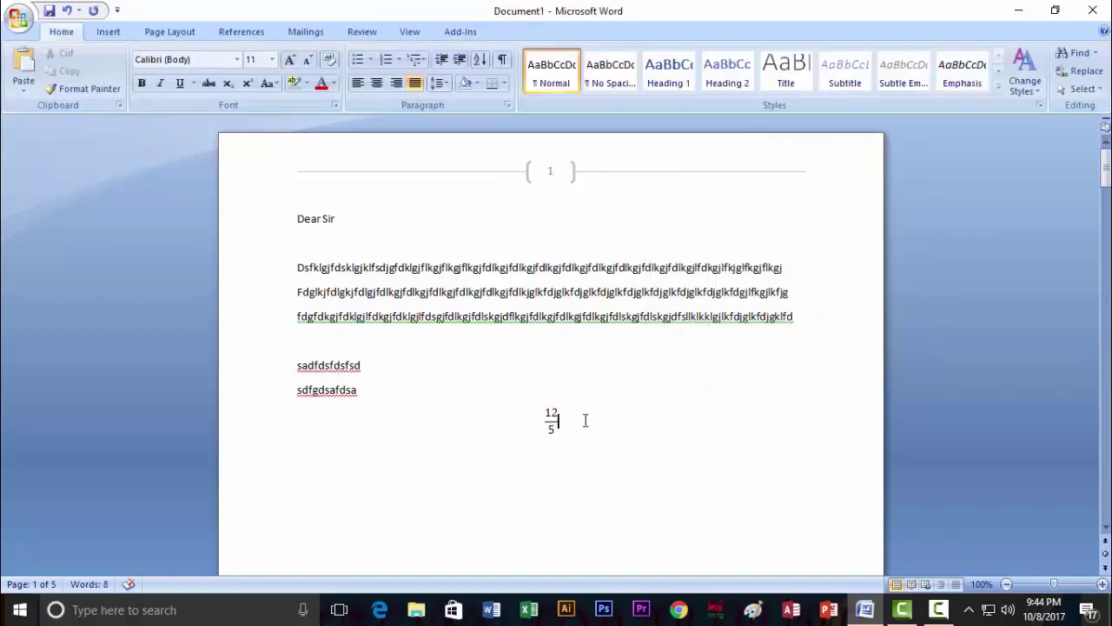
key(ctrl+l)
Add a second stacked-fraction equation with 45 on top, then select the whole 12/5 + 45/5 equation.
click(108, 32)
click(900, 85)
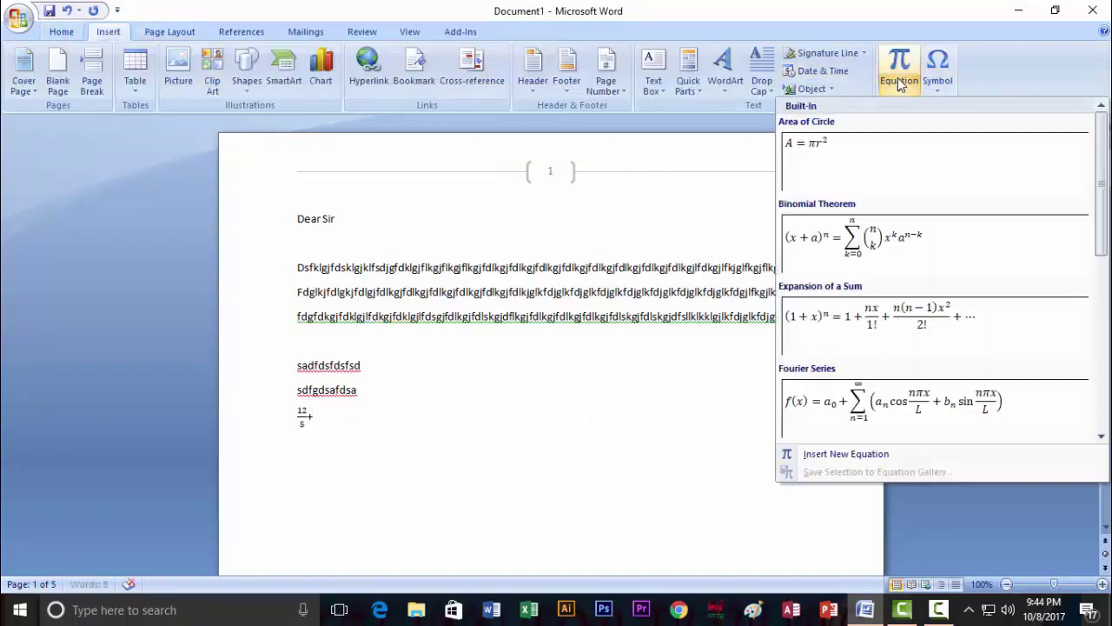
click(824, 457)
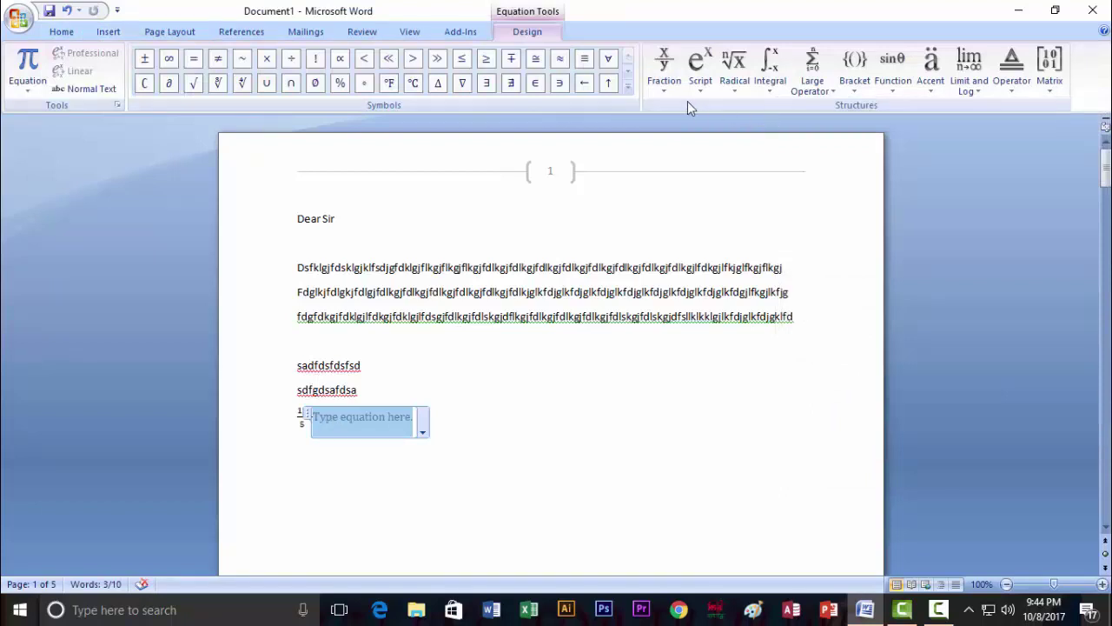
click(663, 90)
click(679, 161)
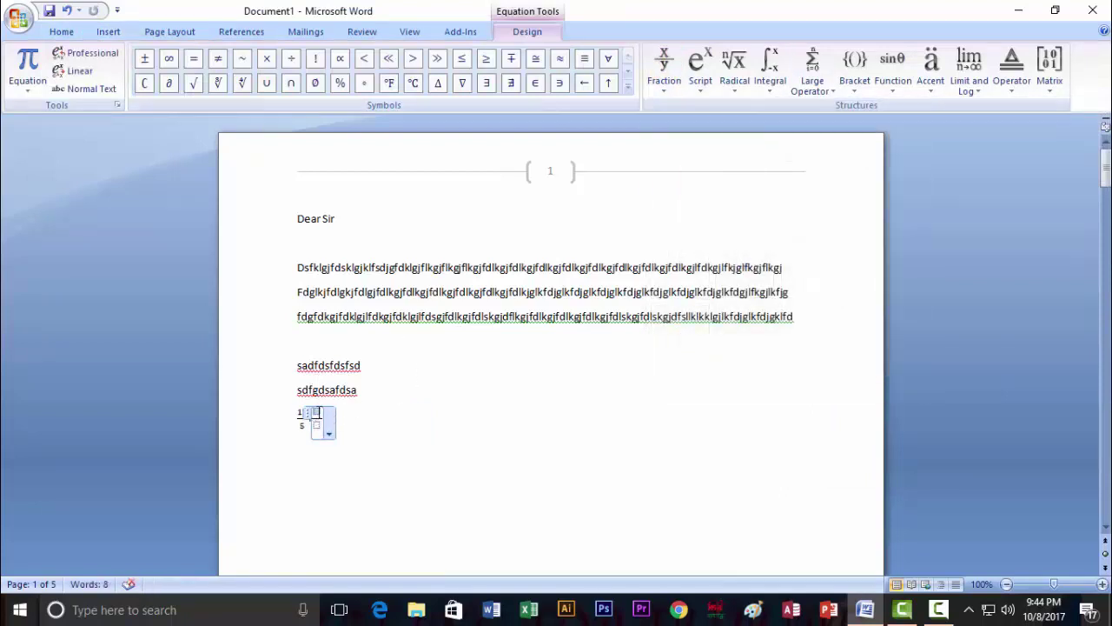
text(45)
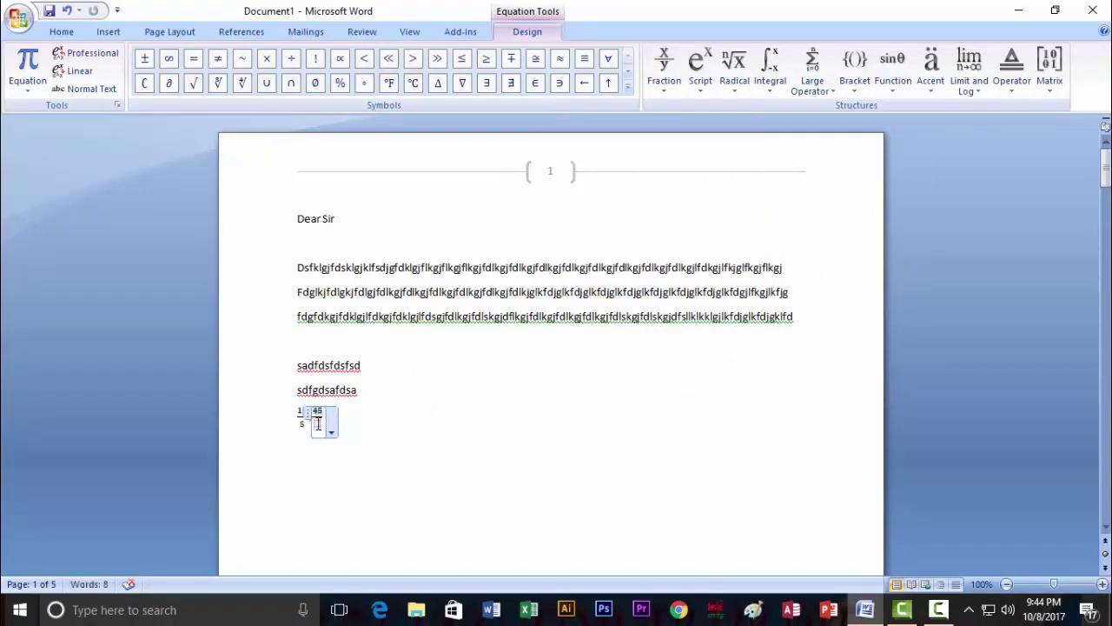
click(404, 453)
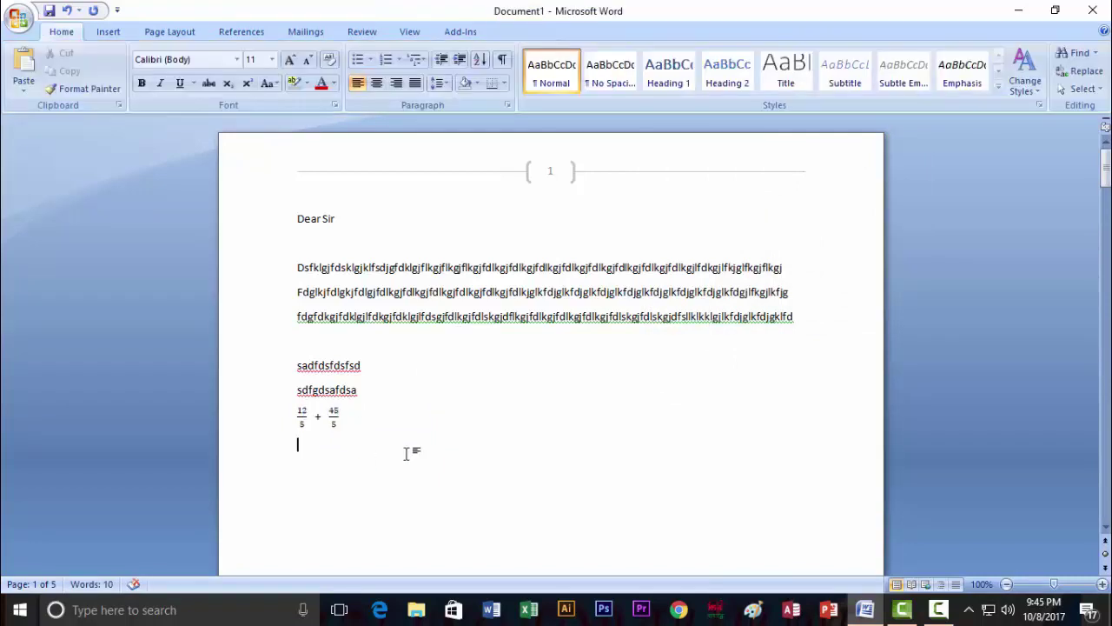
click(342, 425)
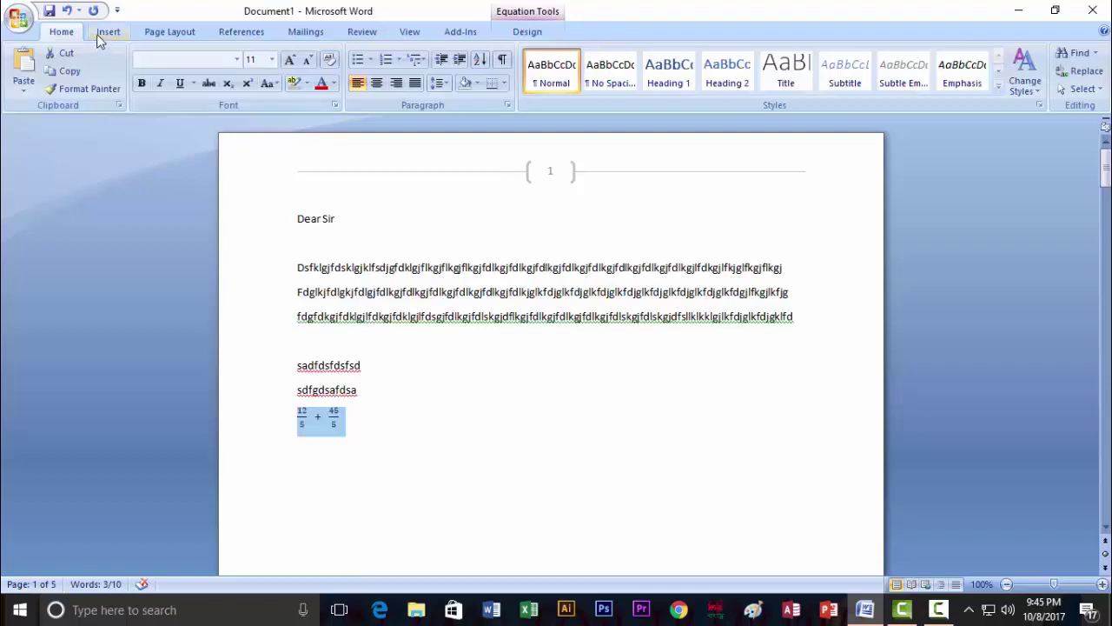
Set the 12/5 + 45/5 equation to 28 pt and switch the keyboard to Bijoy Classic.
click(272, 59)
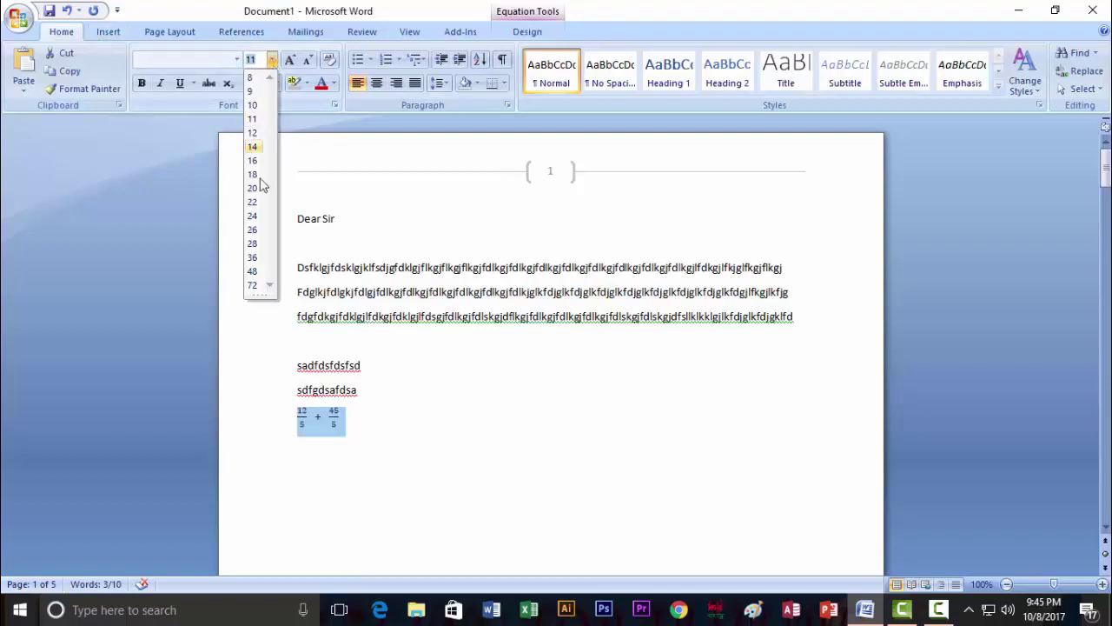
click(256, 238)
click(472, 389)
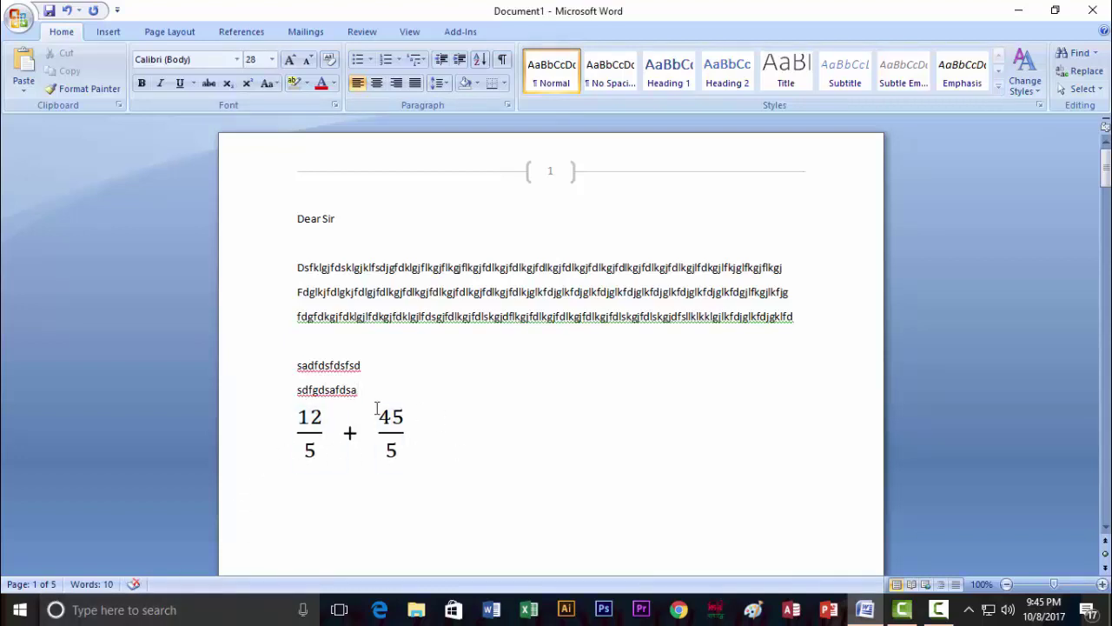
key(ctrl+alt+b)
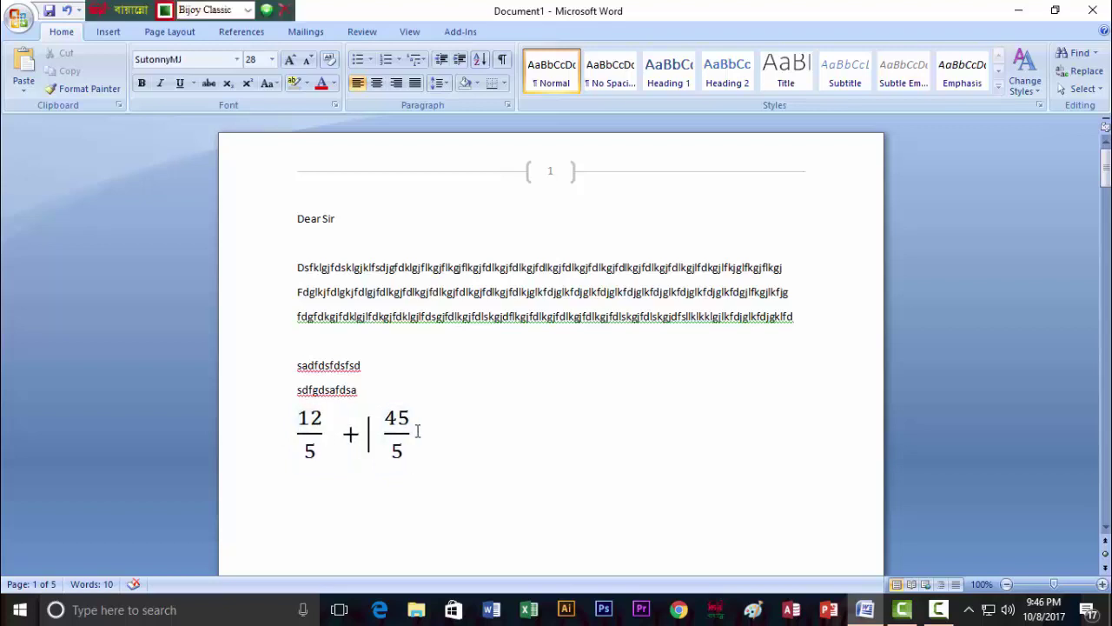
Delete the 12/5 + 45/5 equation so the letter ends after the placeholder lines.
click(110, 33)
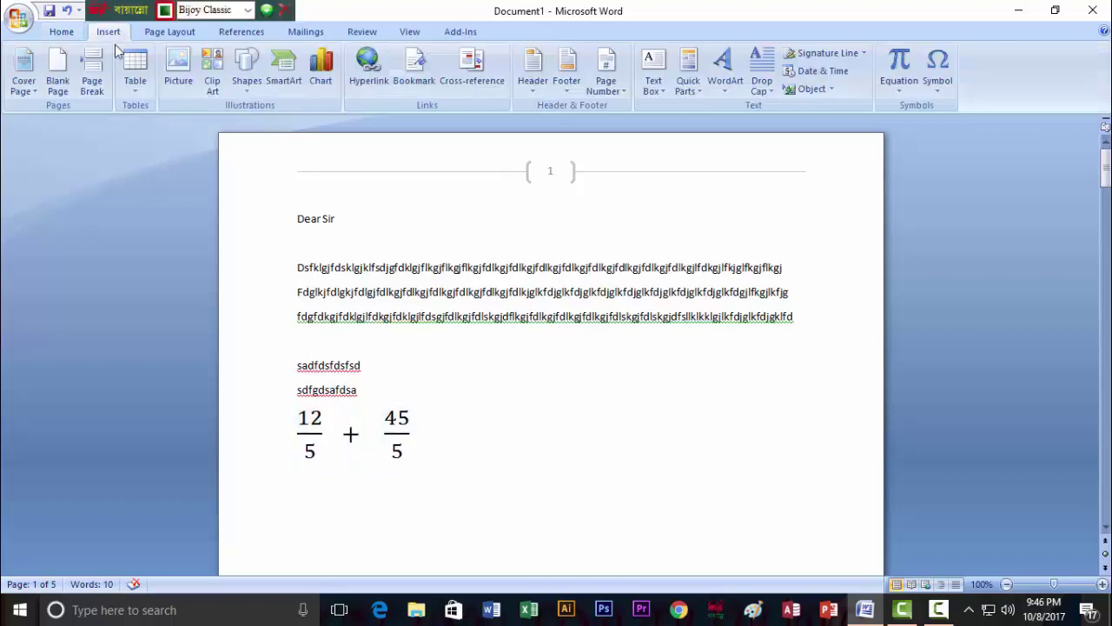
click(898, 89)
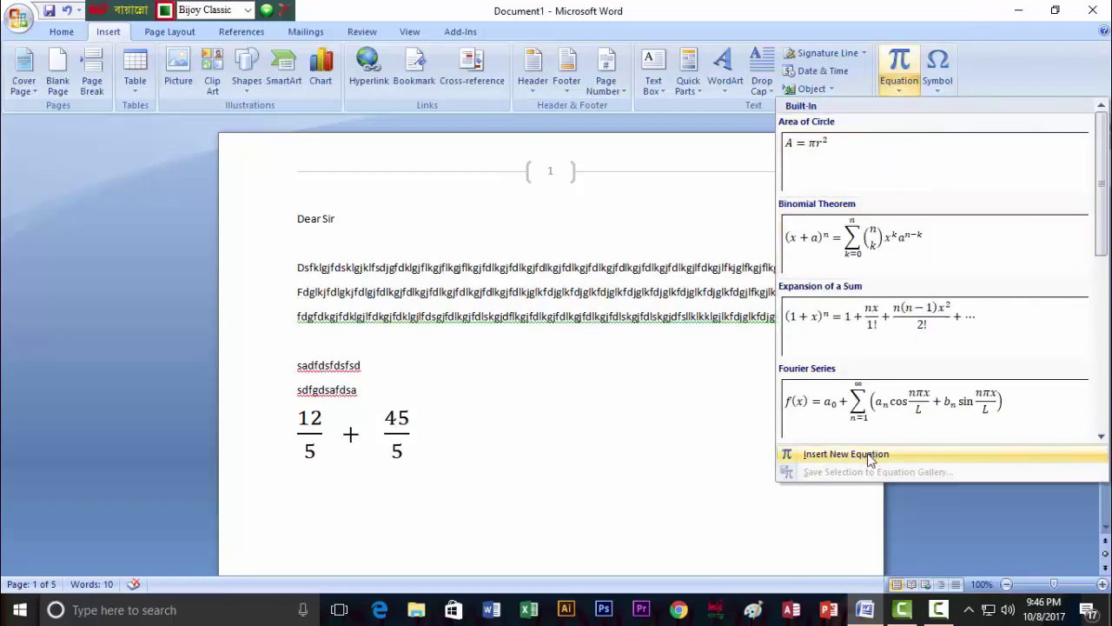
click(868, 453)
click(275, 435)
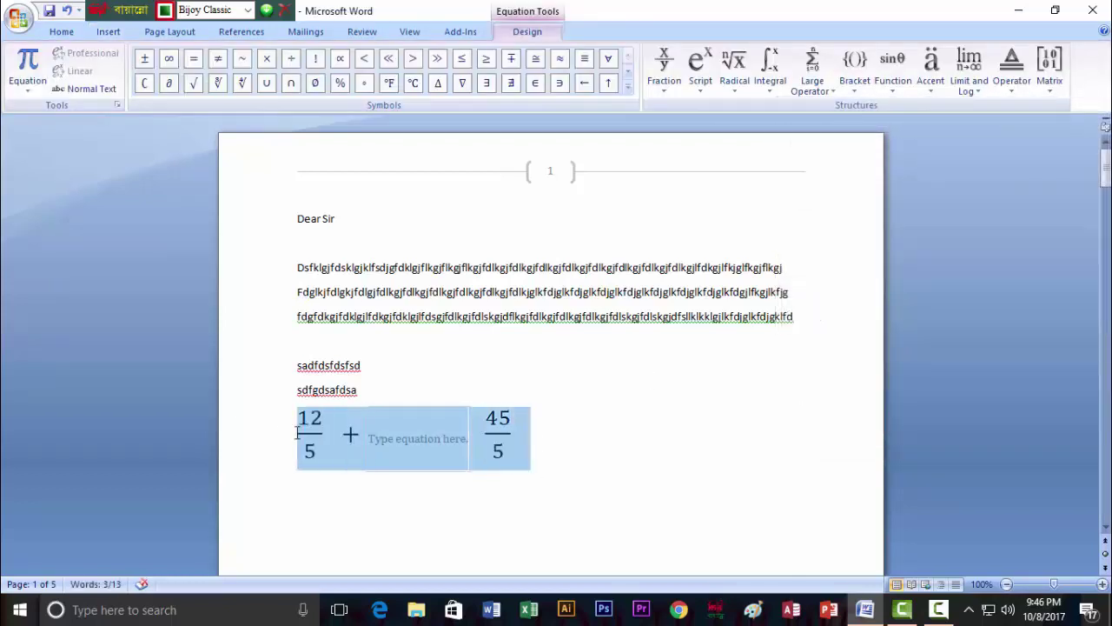
key(Delete)
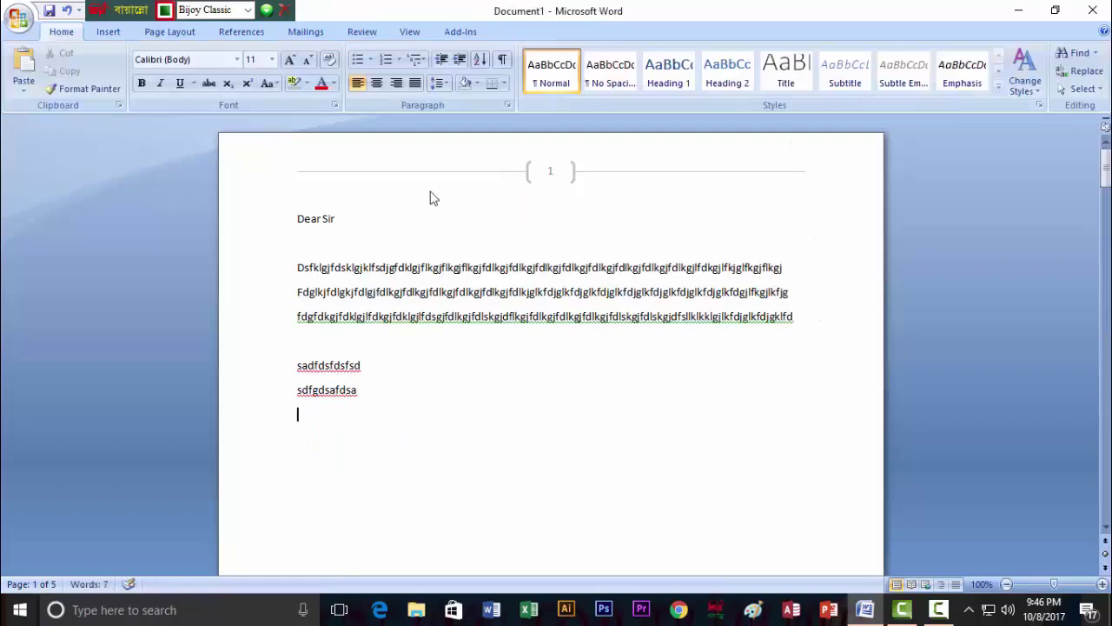
click(108, 31)
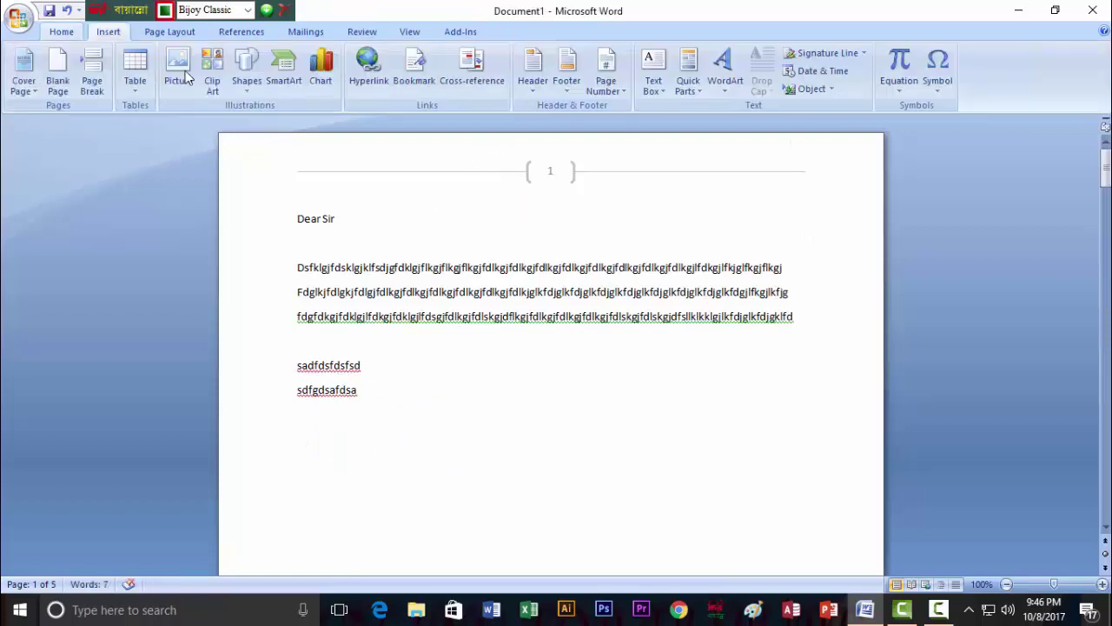
Insert a new equation containing a superscript template for a squared.
click(906, 86)
click(834, 455)
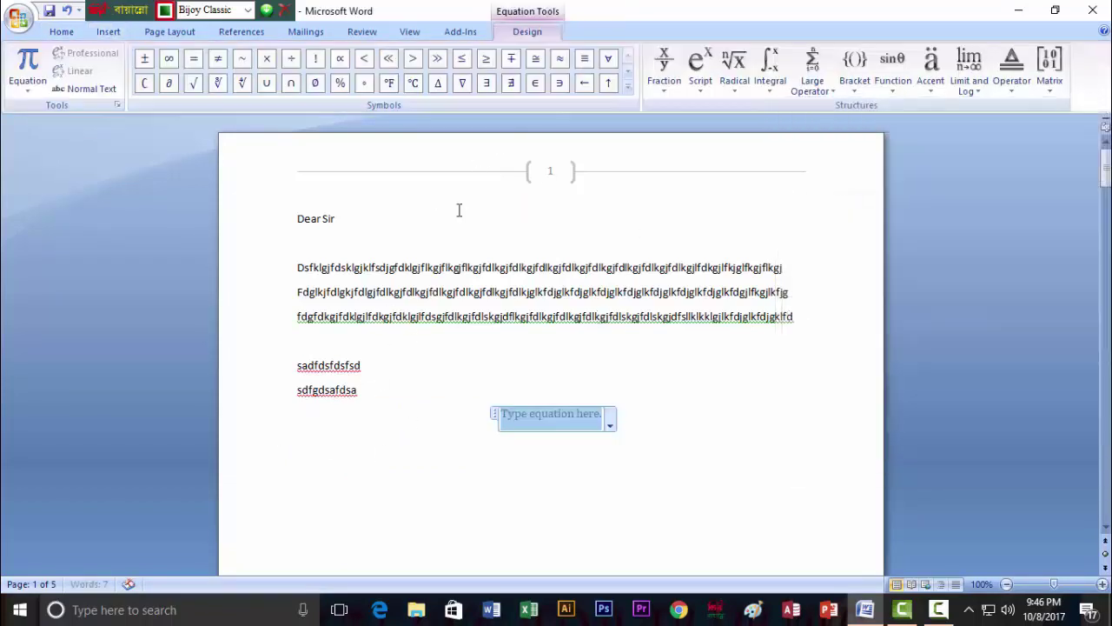
click(701, 86)
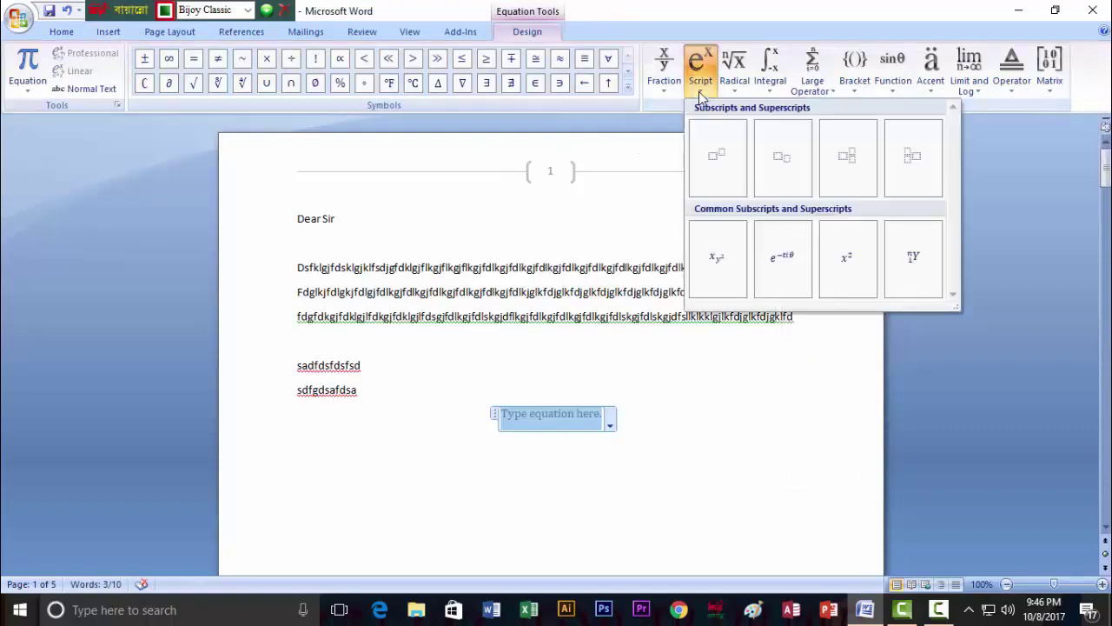
click(716, 163)
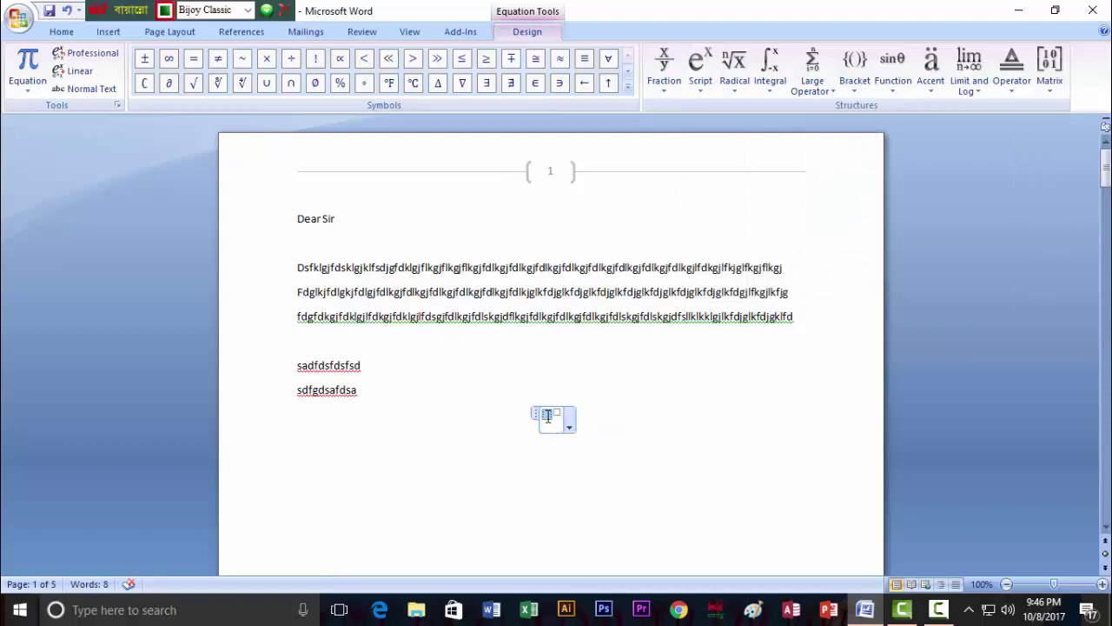
click(548, 415)
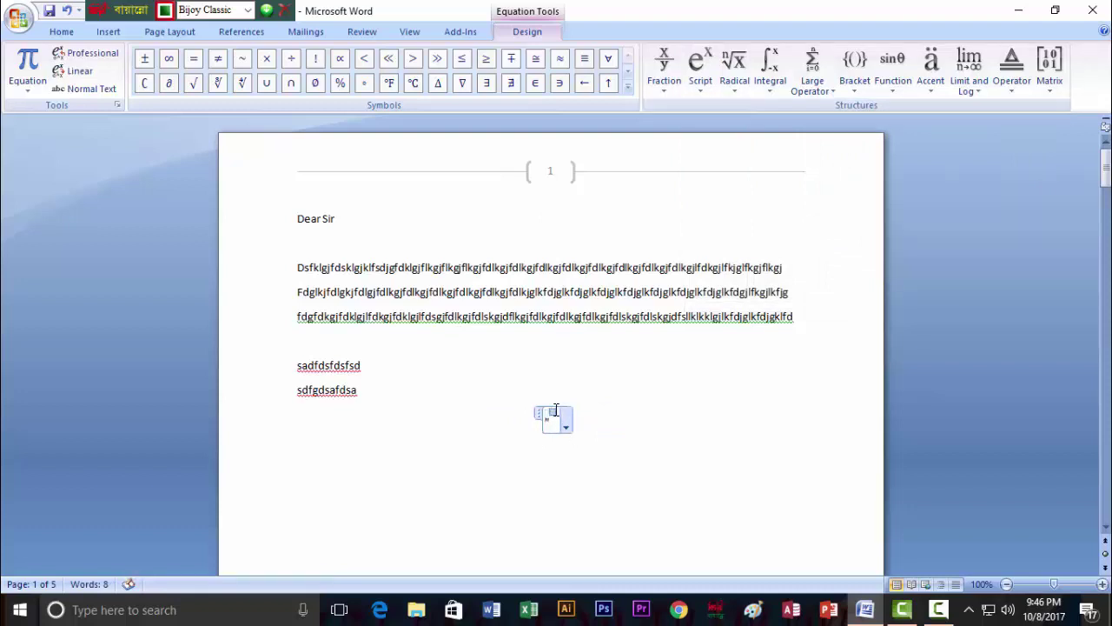
click(591, 419)
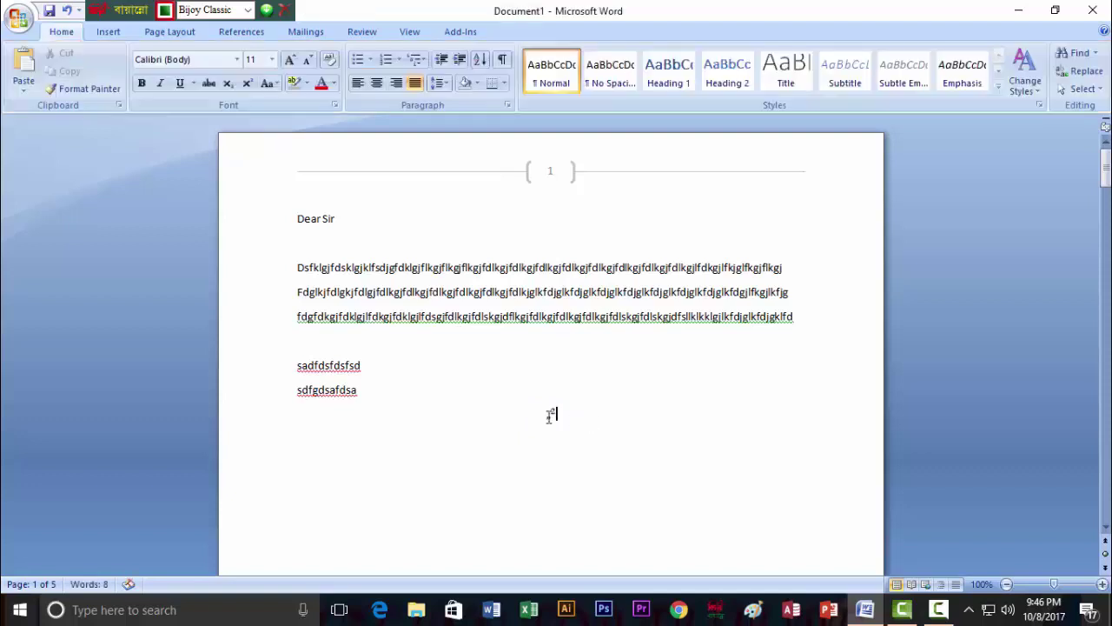
click(551, 414)
Set the equation's font size to 48 pt.
click(61, 32)
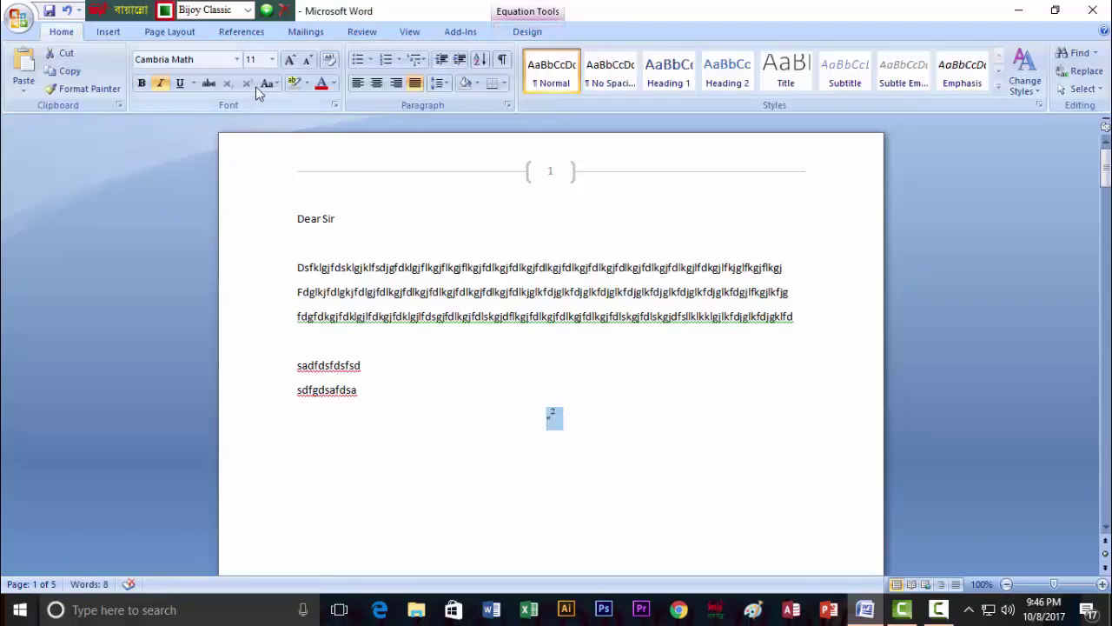
click(272, 60)
click(256, 276)
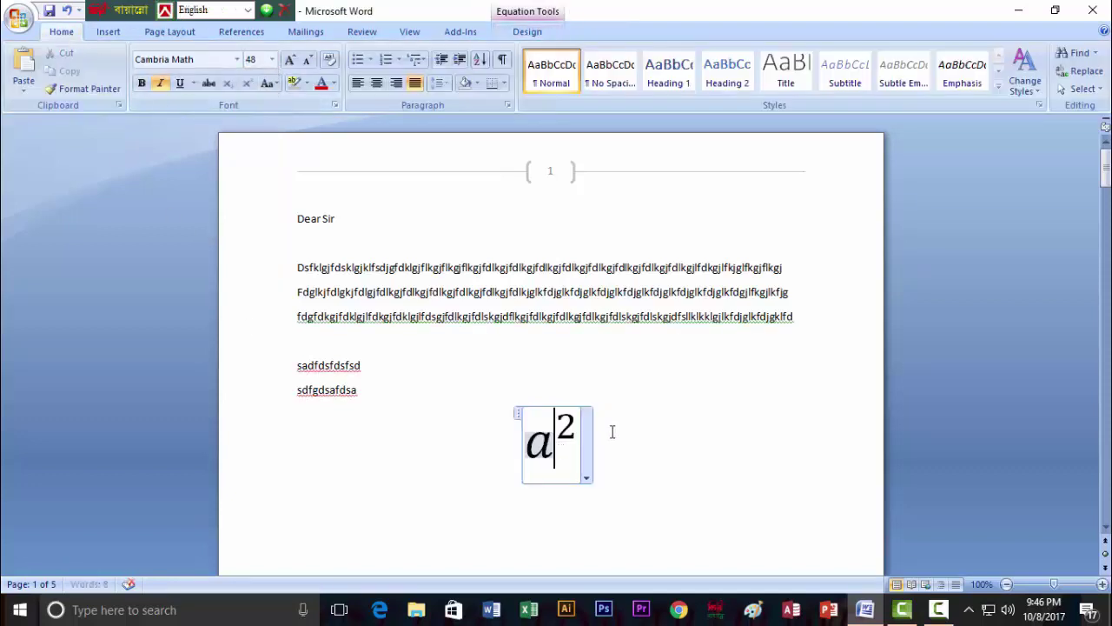
click(590, 435)
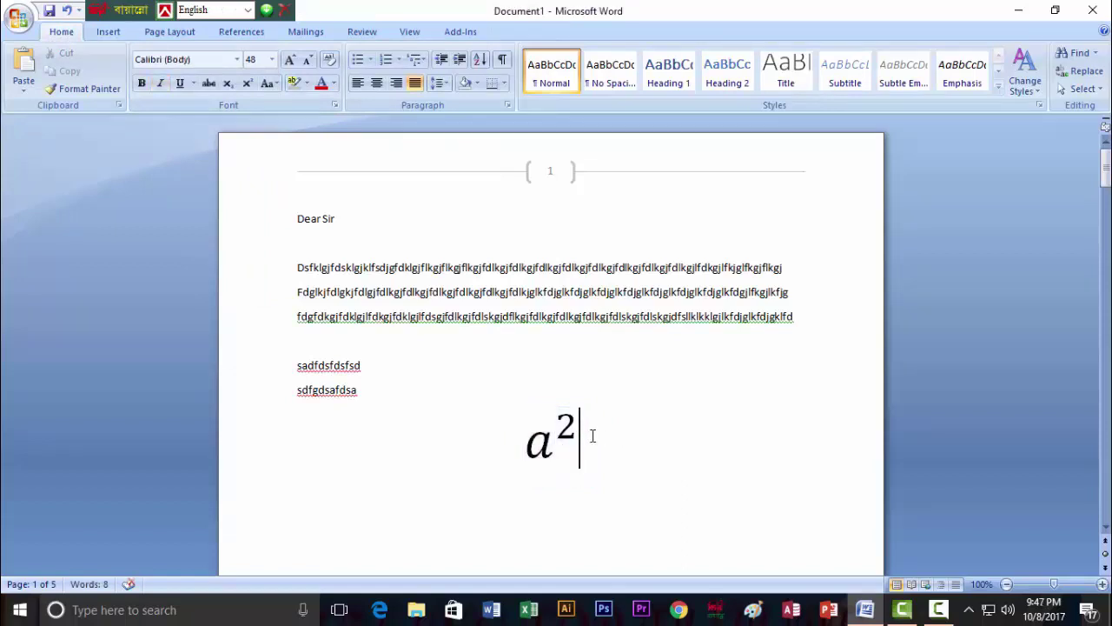
Type +2ab+ after a squared in the equation.
text(+ab+)
click(383, 442)
text(2ab+)
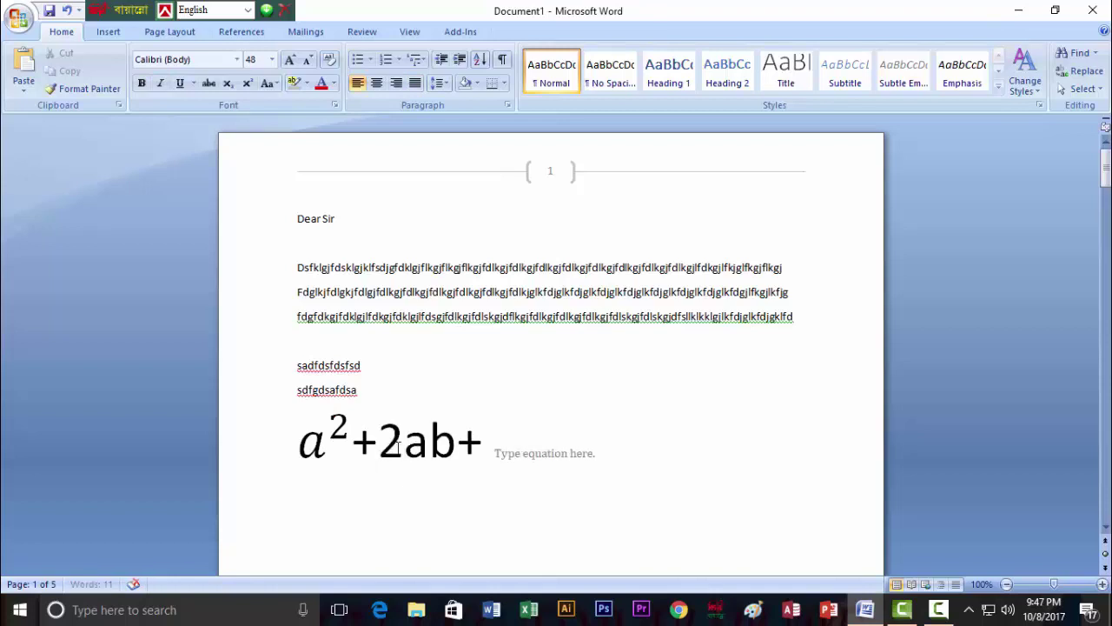
click(492, 438)
Add a superscript b² at the end of the equation, completing a² + 2ab + b².
click(106, 33)
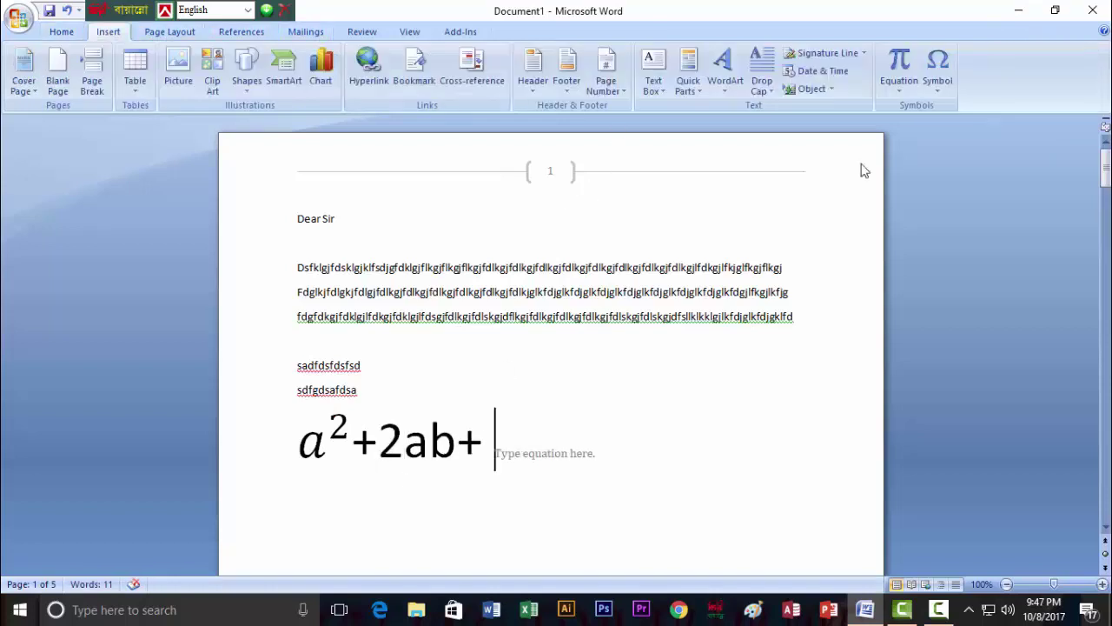
click(899, 85)
click(834, 456)
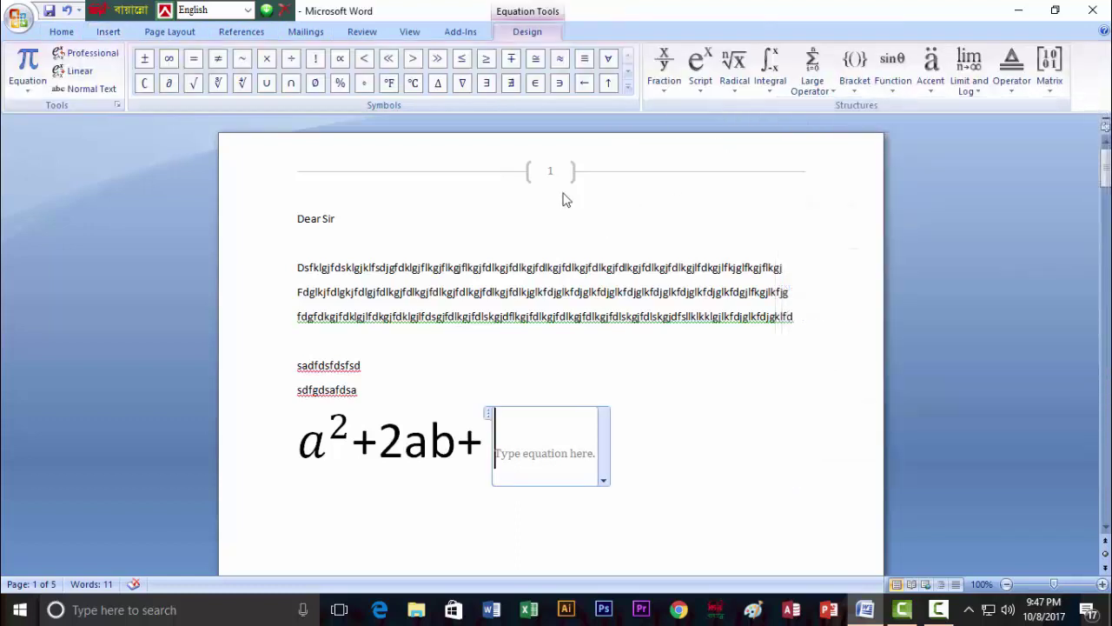
click(703, 93)
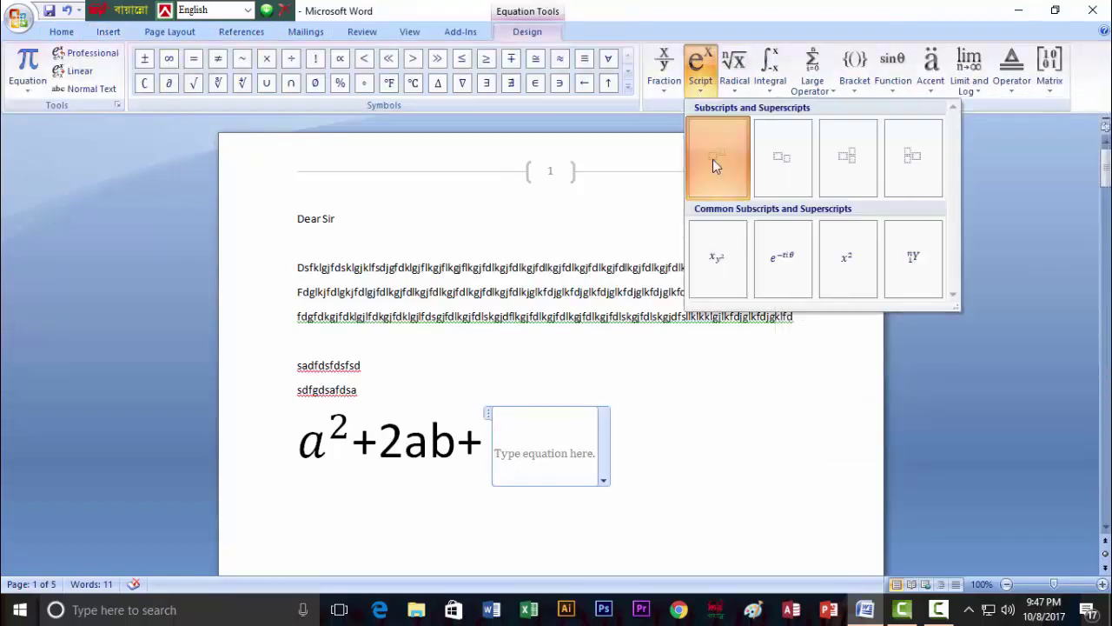
click(712, 161)
click(519, 451)
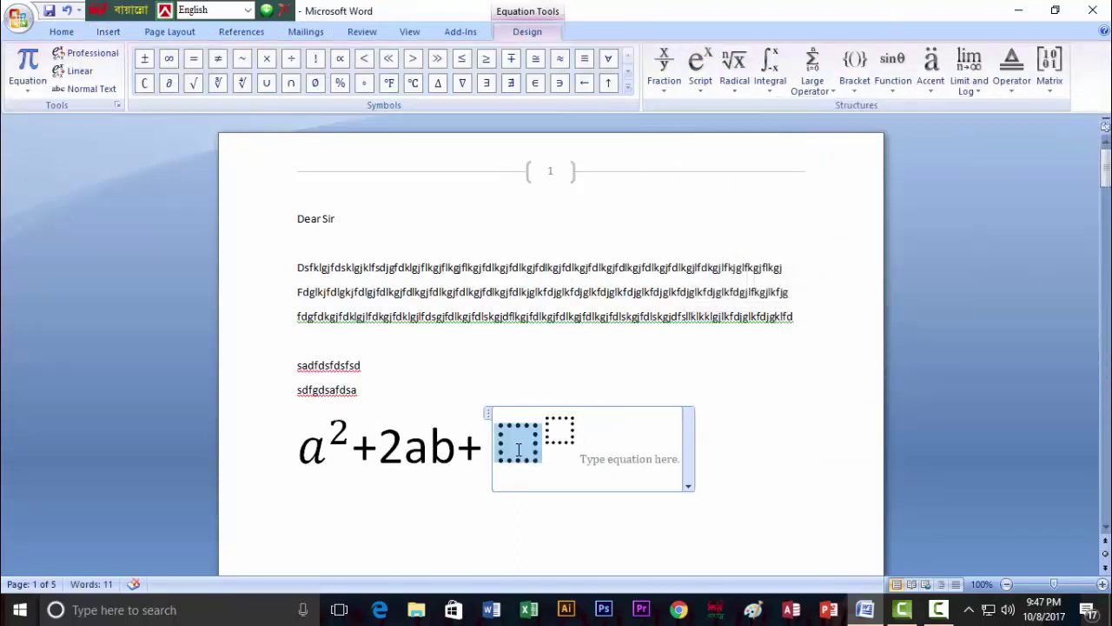
text(b)
click(545, 426)
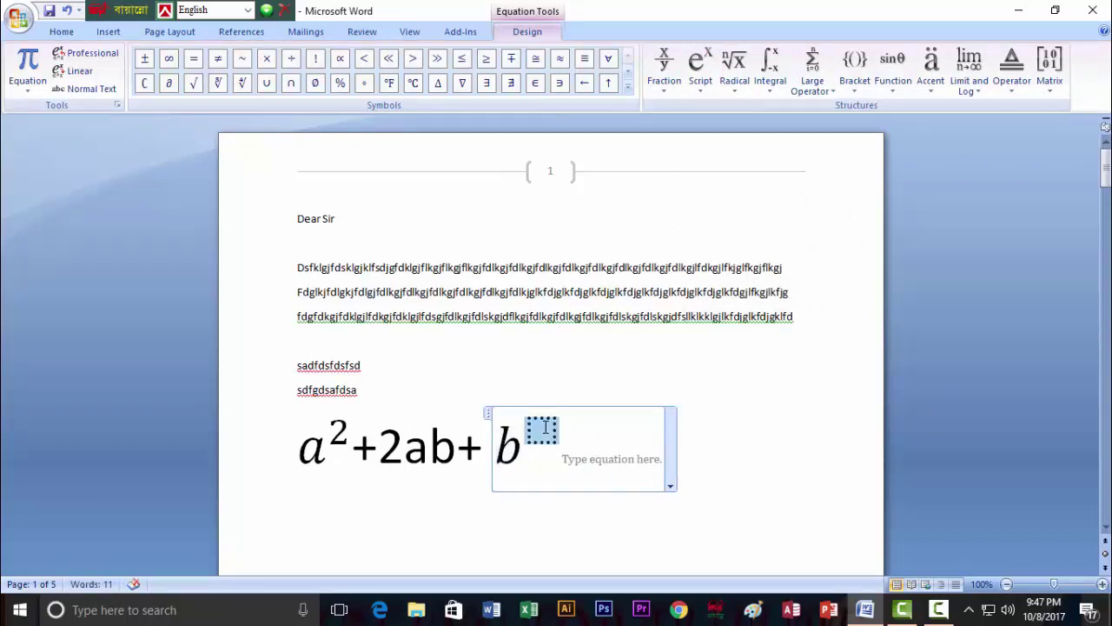
text(2)
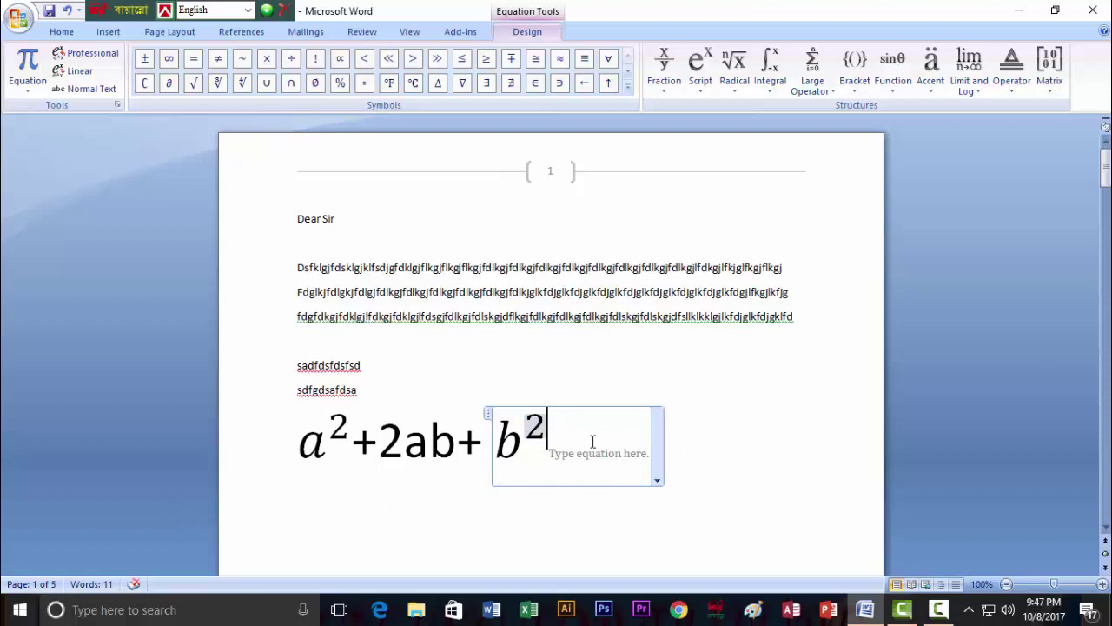
click(682, 431)
click(507, 524)
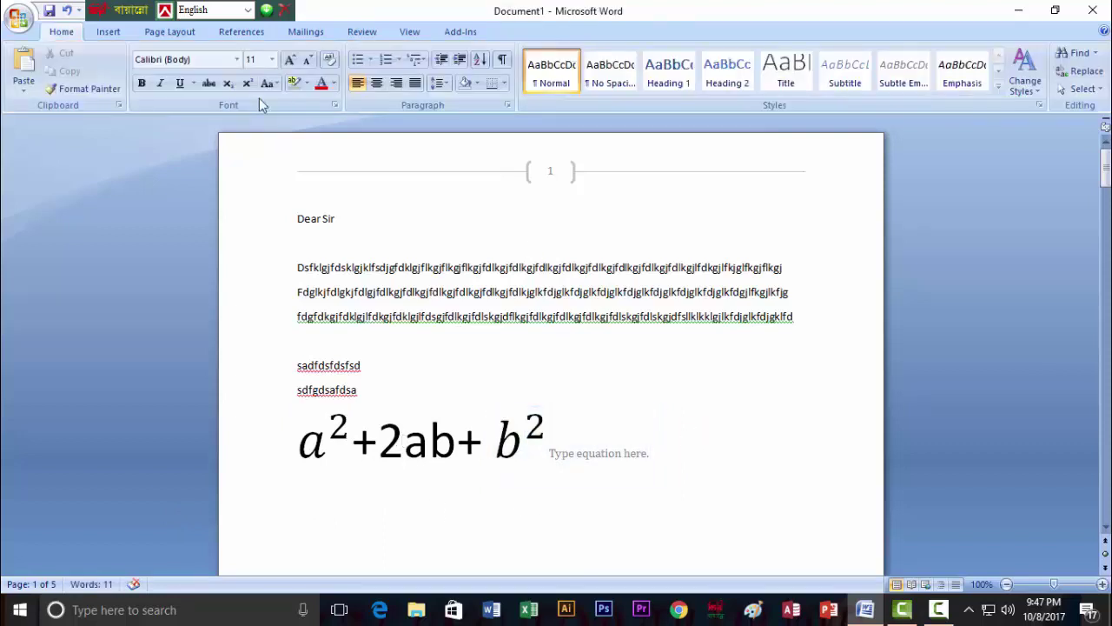
click(108, 32)
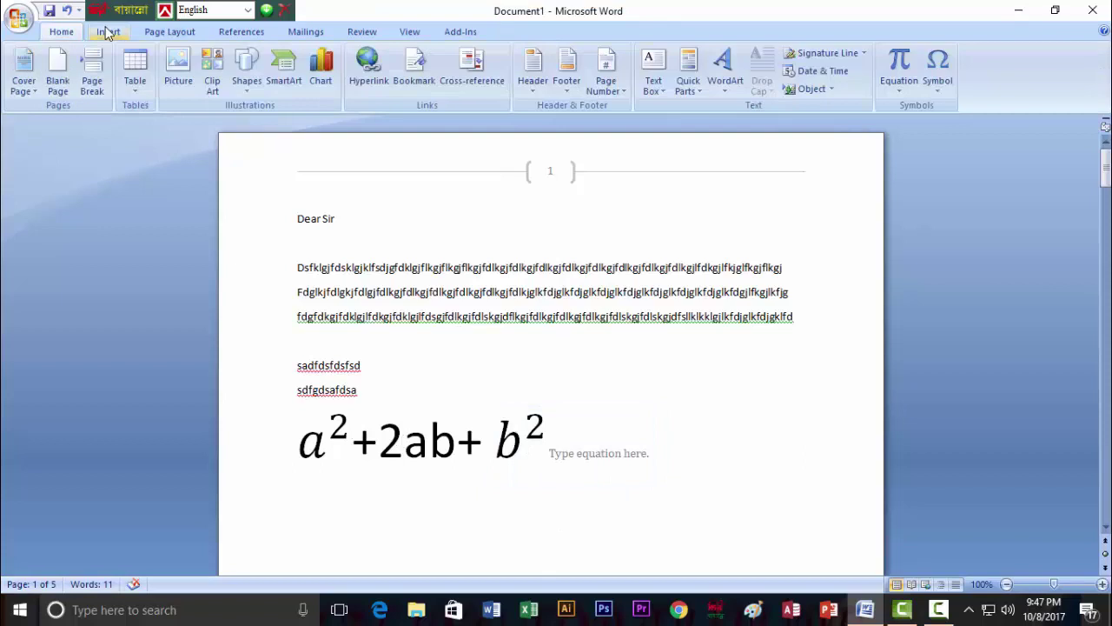
Insert an empty equation and browse every Structures gallery, from Script through Matrix.
click(899, 83)
click(882, 453)
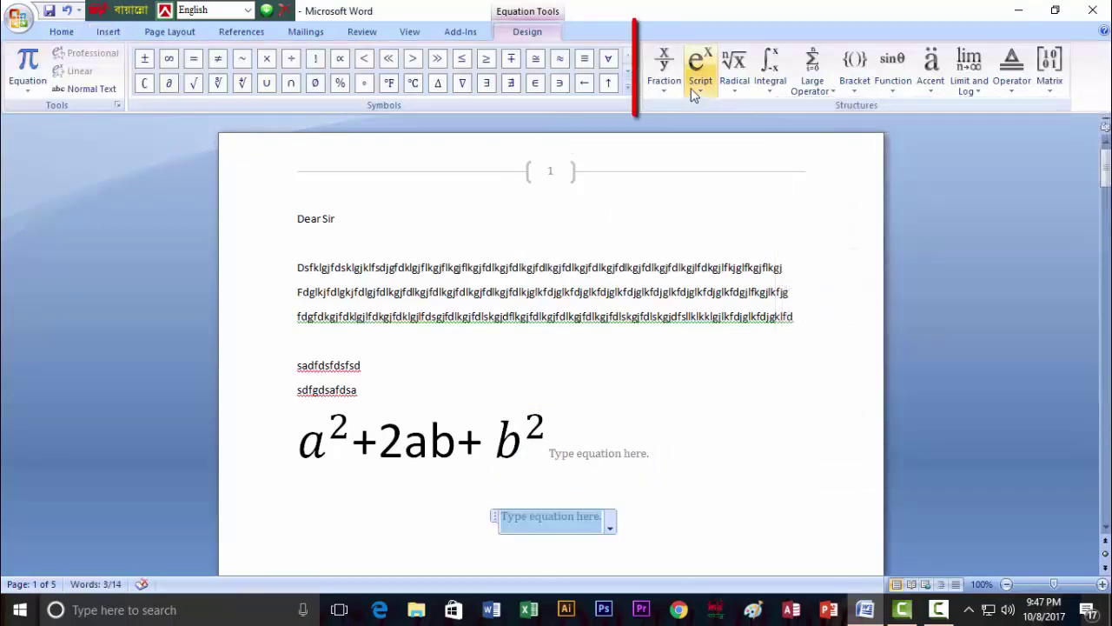
click(699, 69)
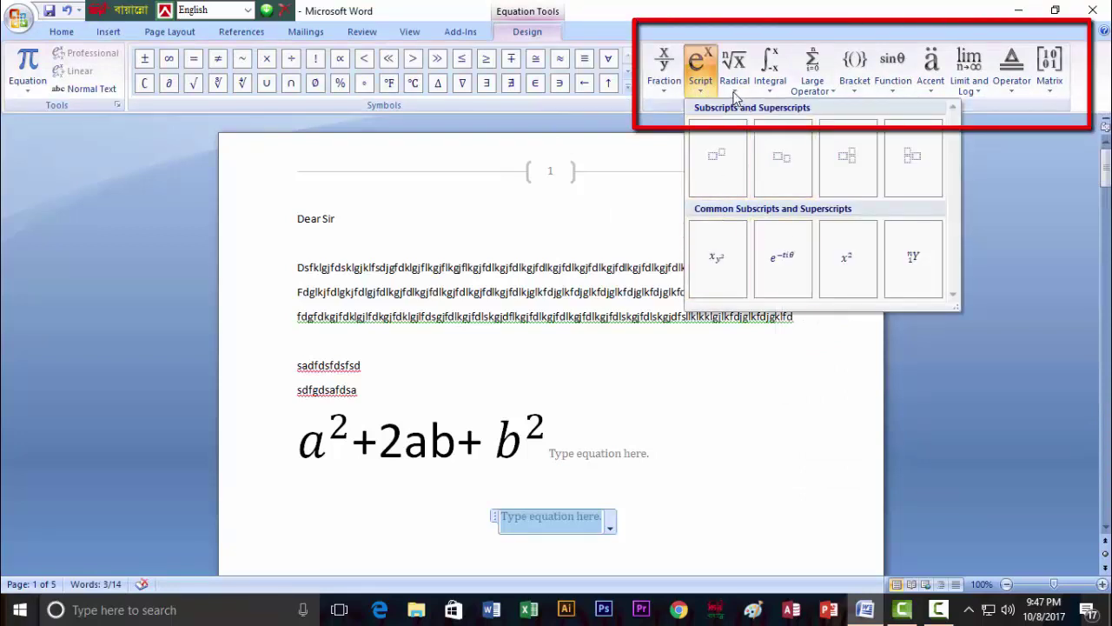
click(735, 62)
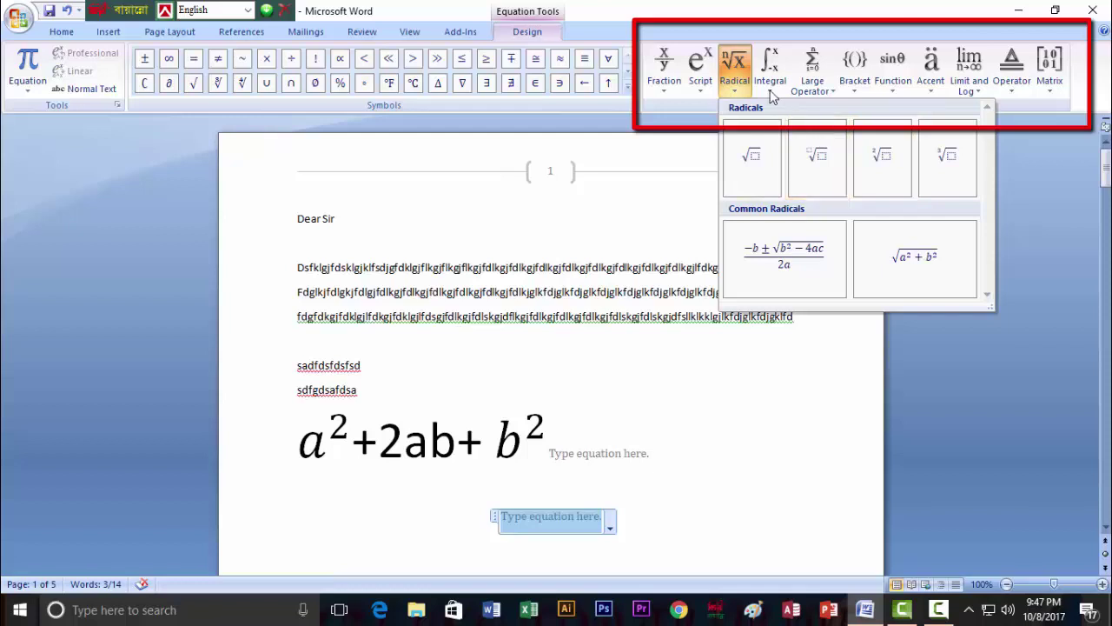
click(770, 65)
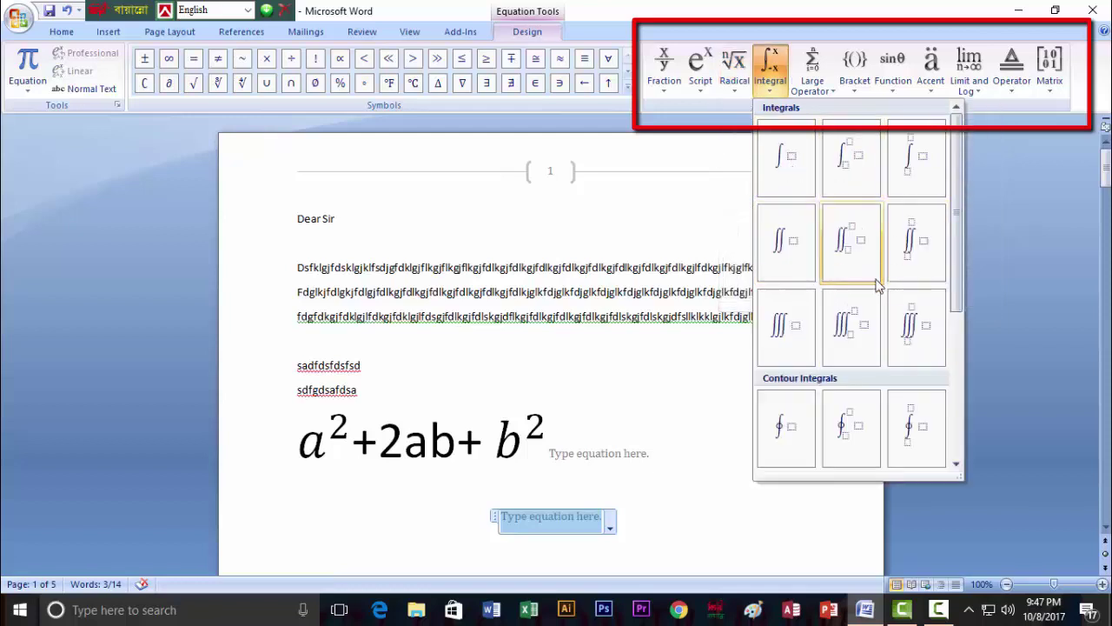
click(832, 94)
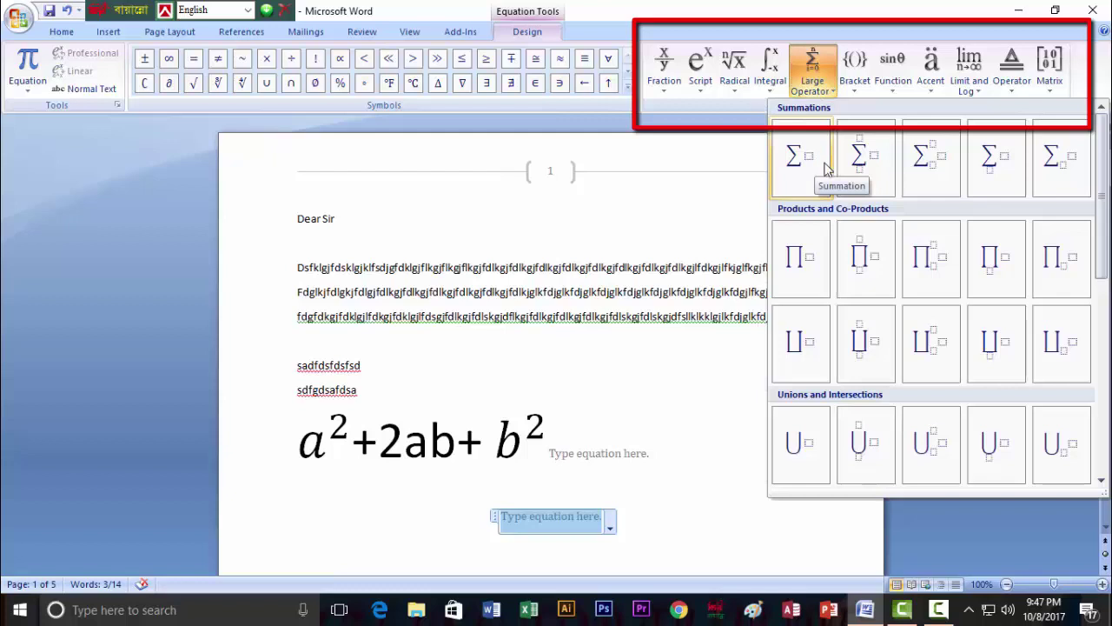
click(859, 90)
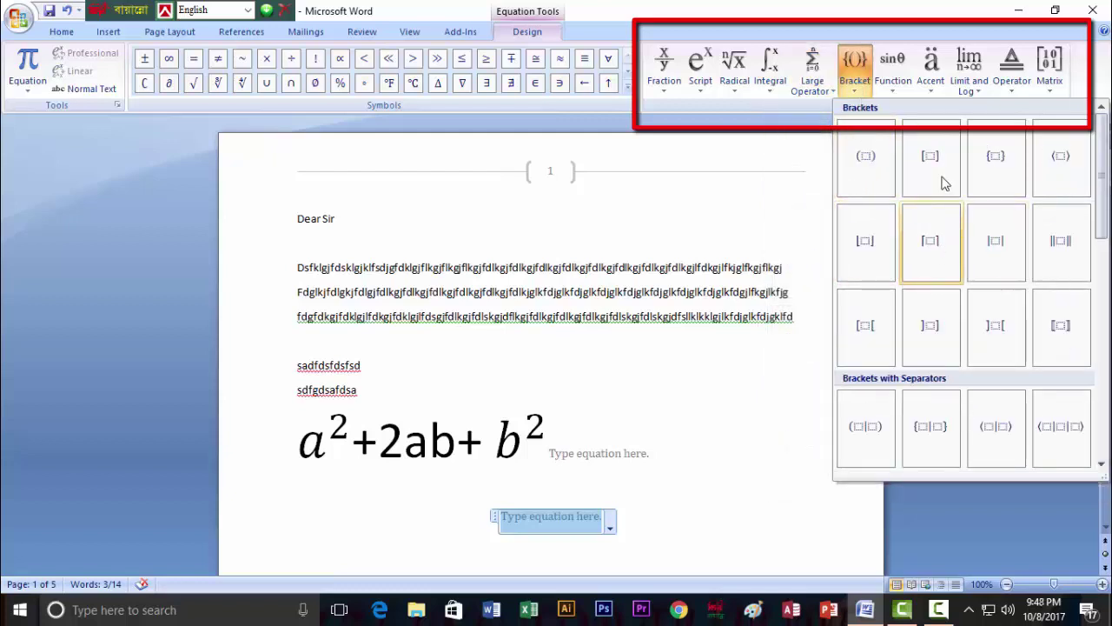
click(892, 87)
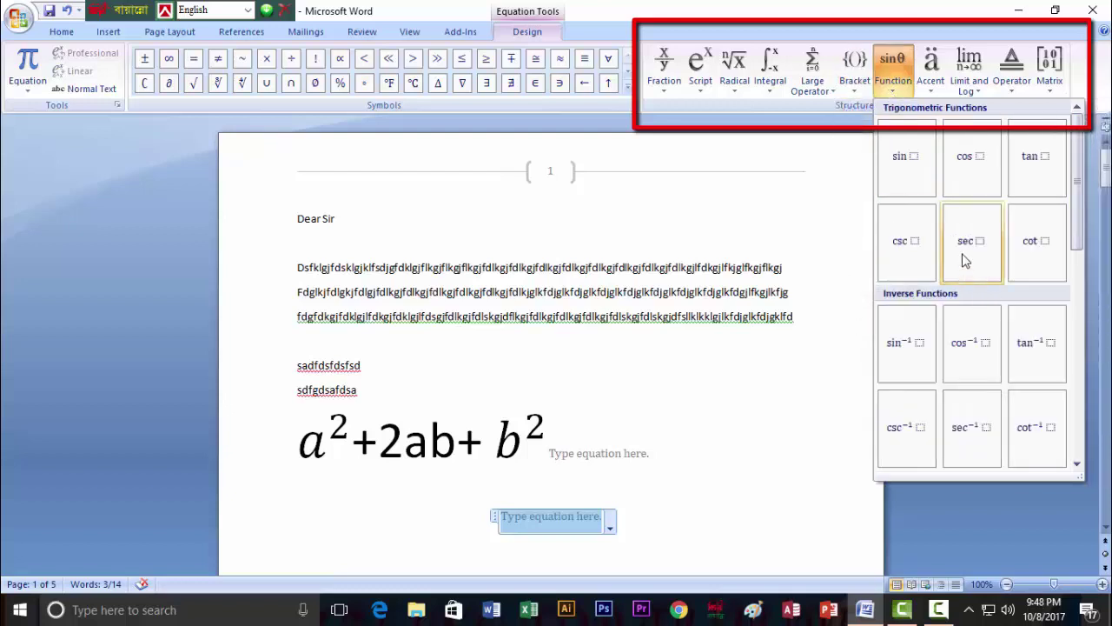
click(932, 87)
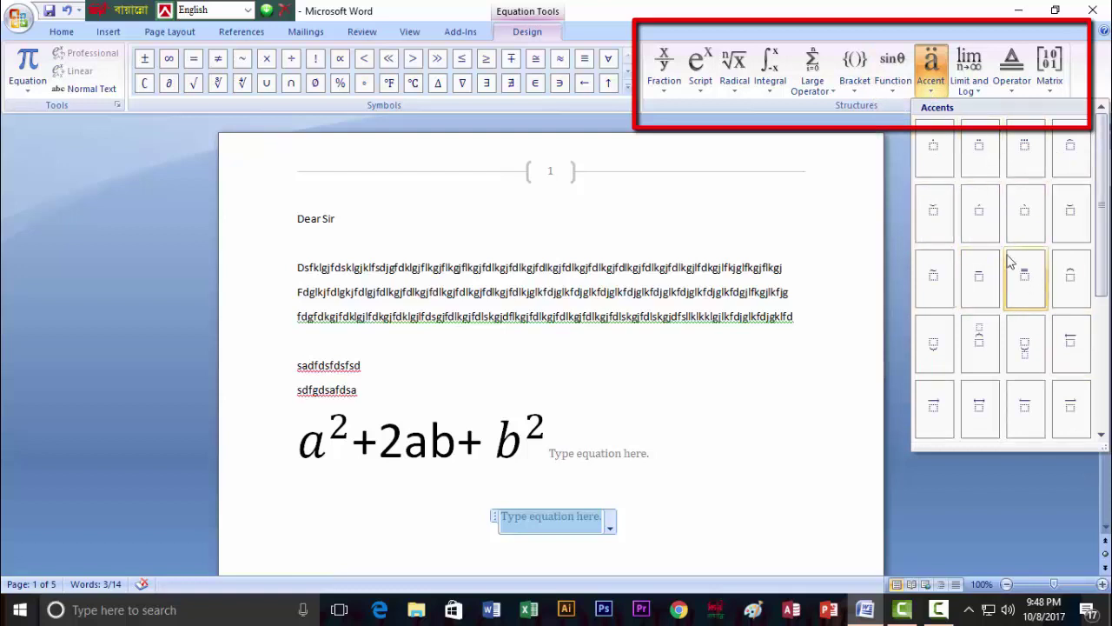
click(977, 91)
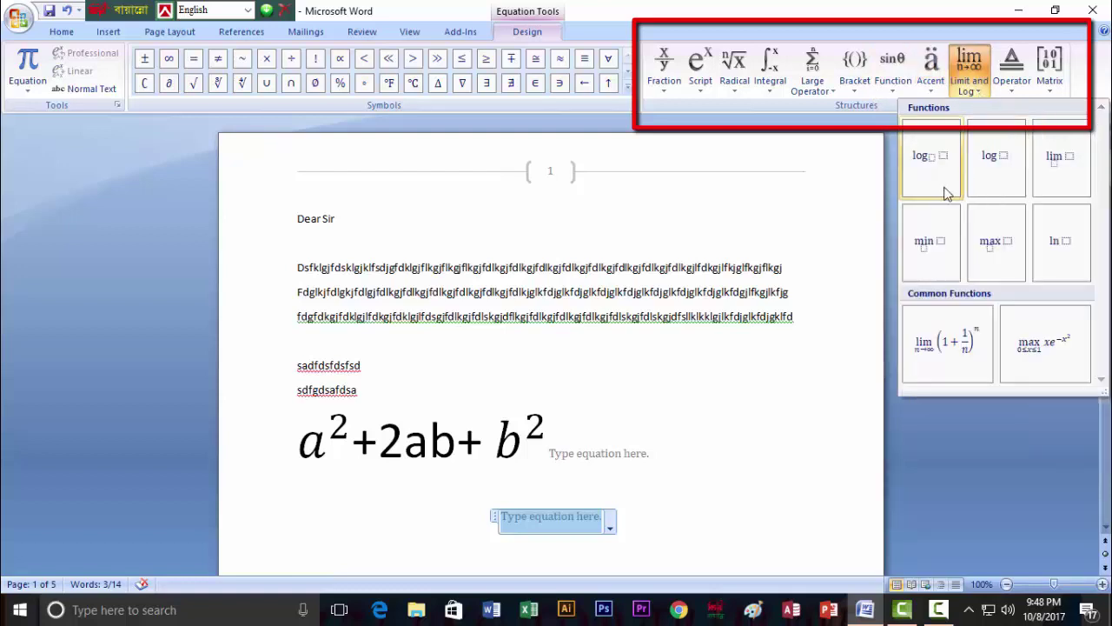
click(1013, 87)
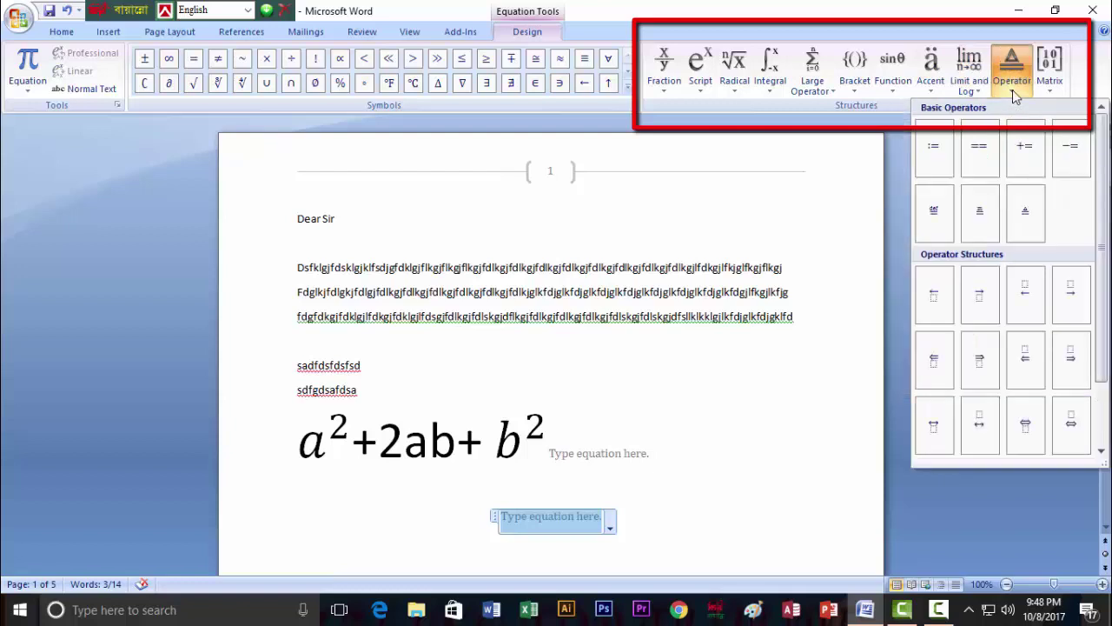
click(1054, 90)
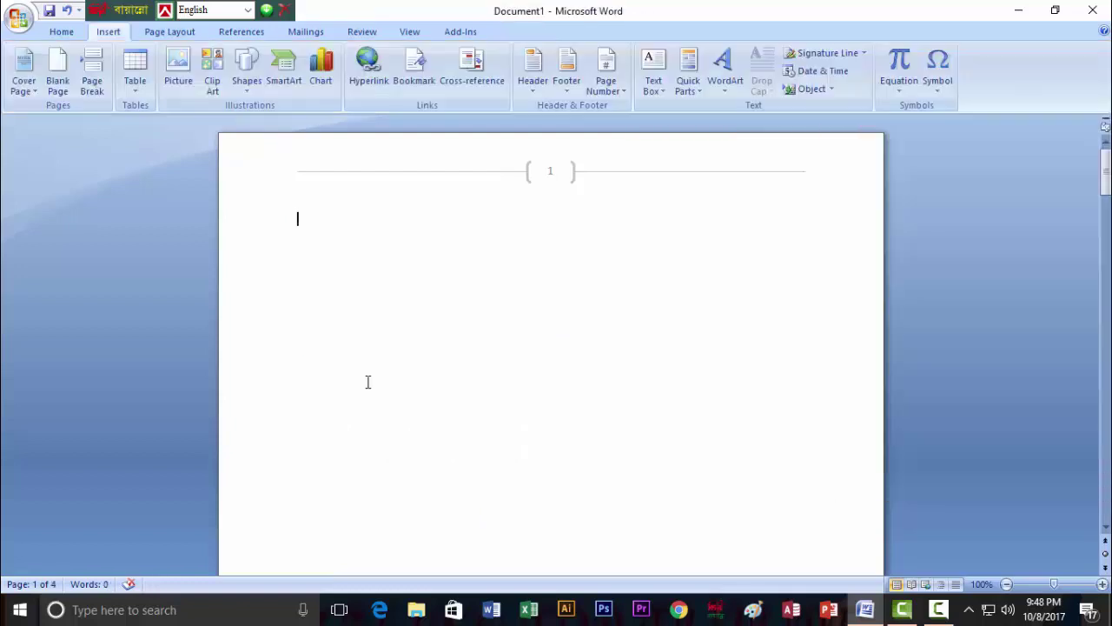
Open the Insert tab's Symbol dropdown, which shows common currency, math and Greek symbols.
click(287, 10)
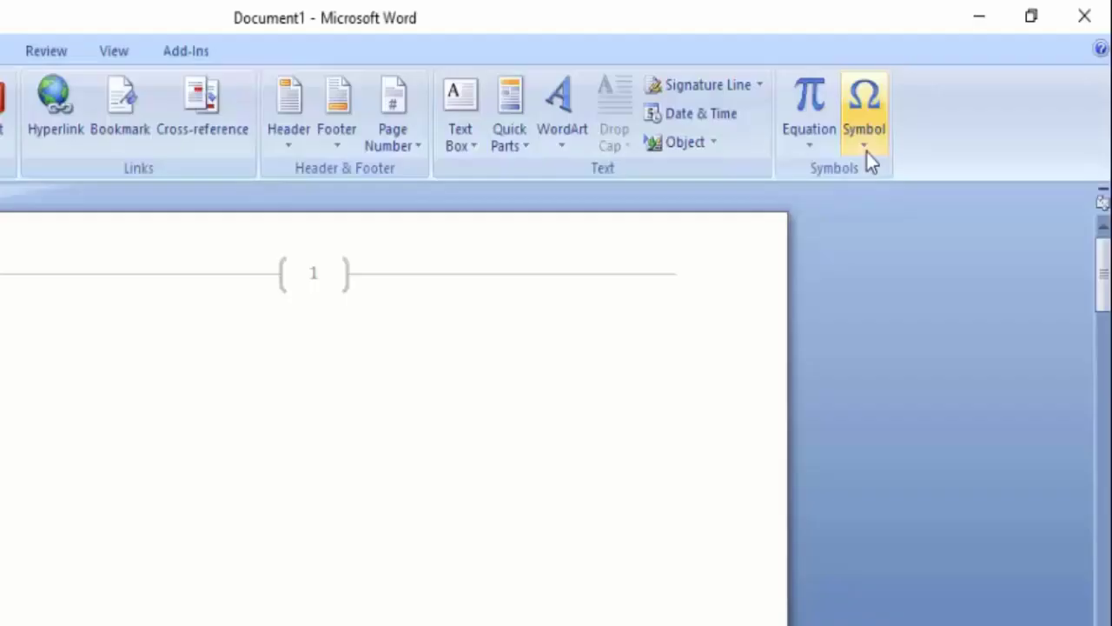
click(941, 93)
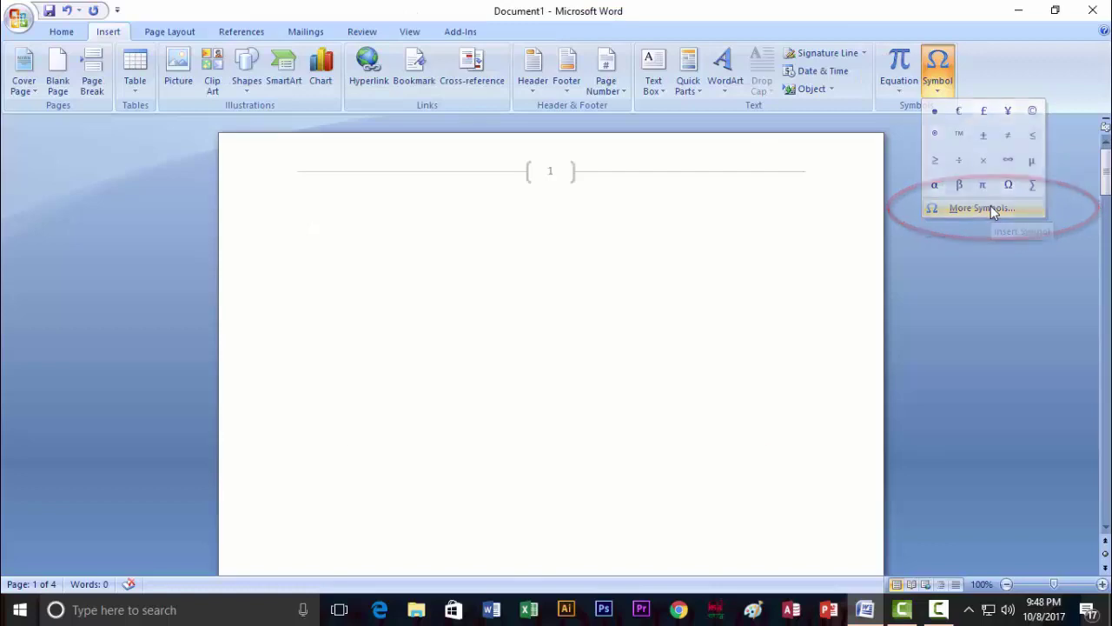
In the Symbol dialog, browse the 18thCentury, AcmeFont, Adobe Arabic and Adobe Caslon Pro fonts.
click(991, 209)
drag(580, 143, 769, 138)
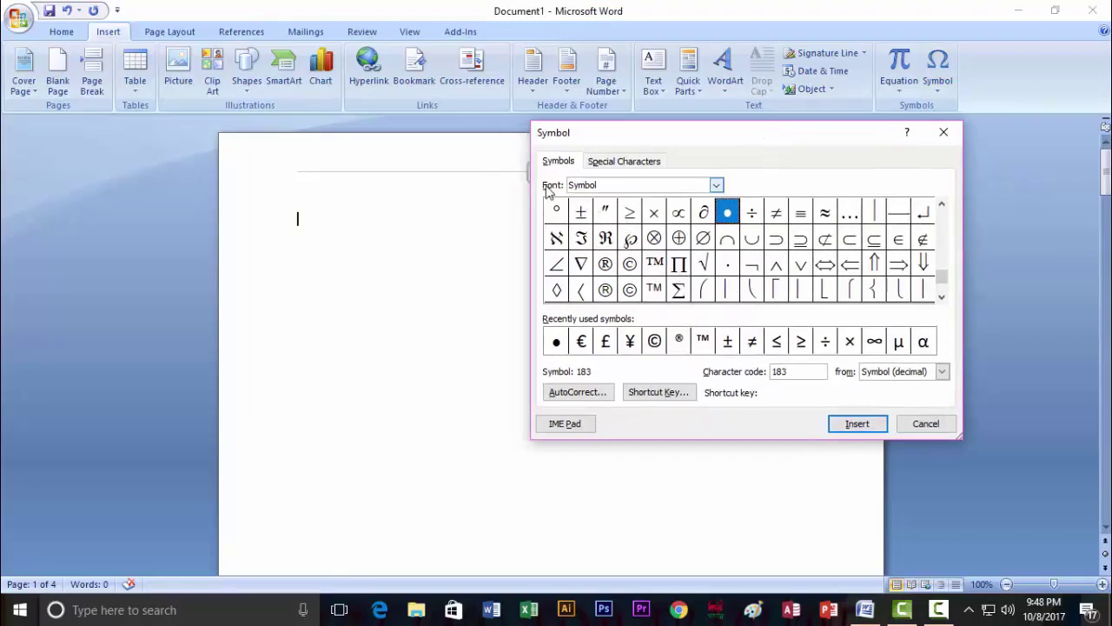
click(712, 185)
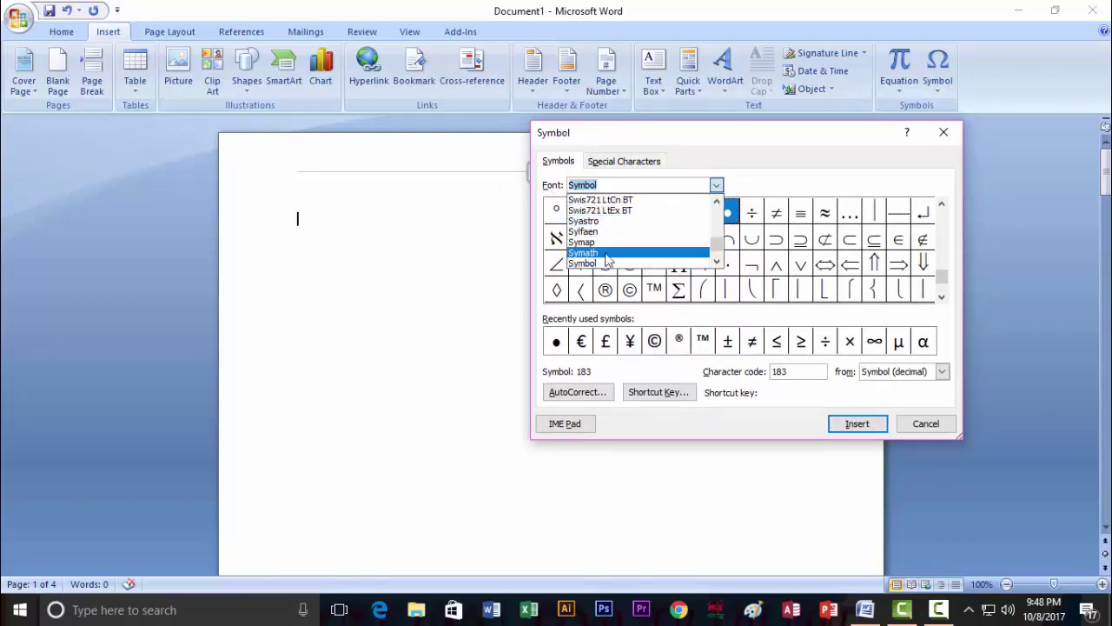
drag(719, 250, 720, 209)
click(695, 210)
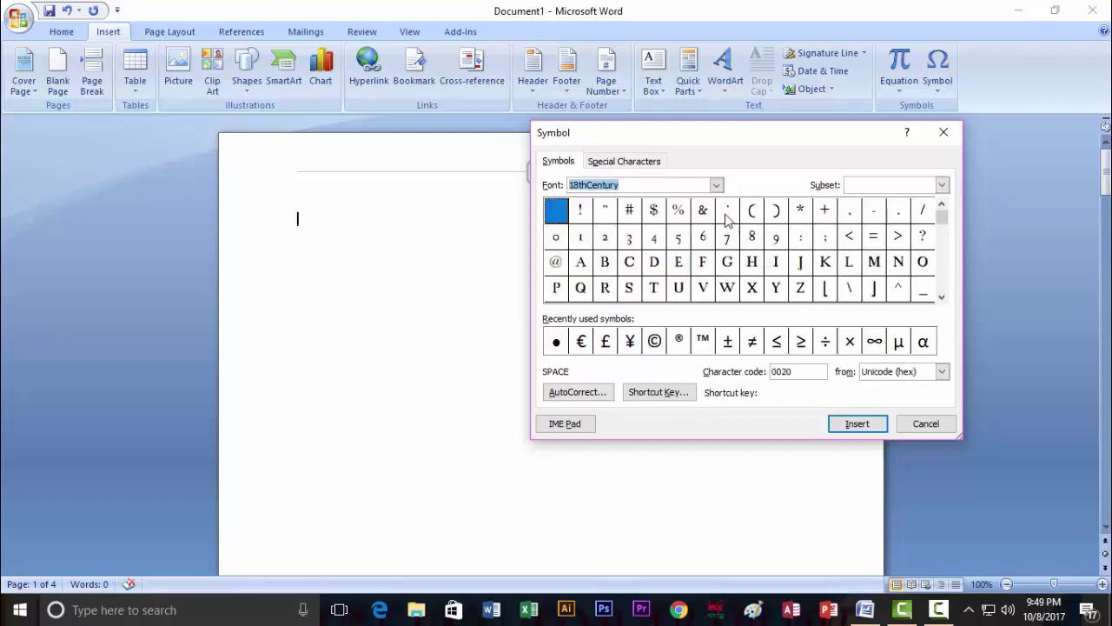
click(716, 184)
click(640, 225)
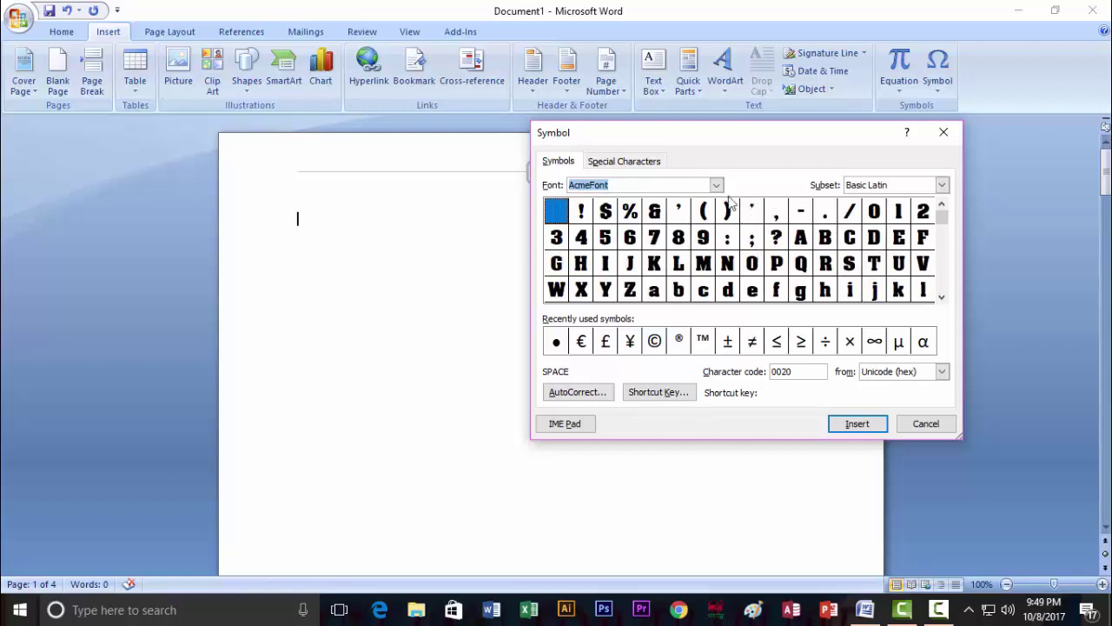
click(716, 185)
click(626, 239)
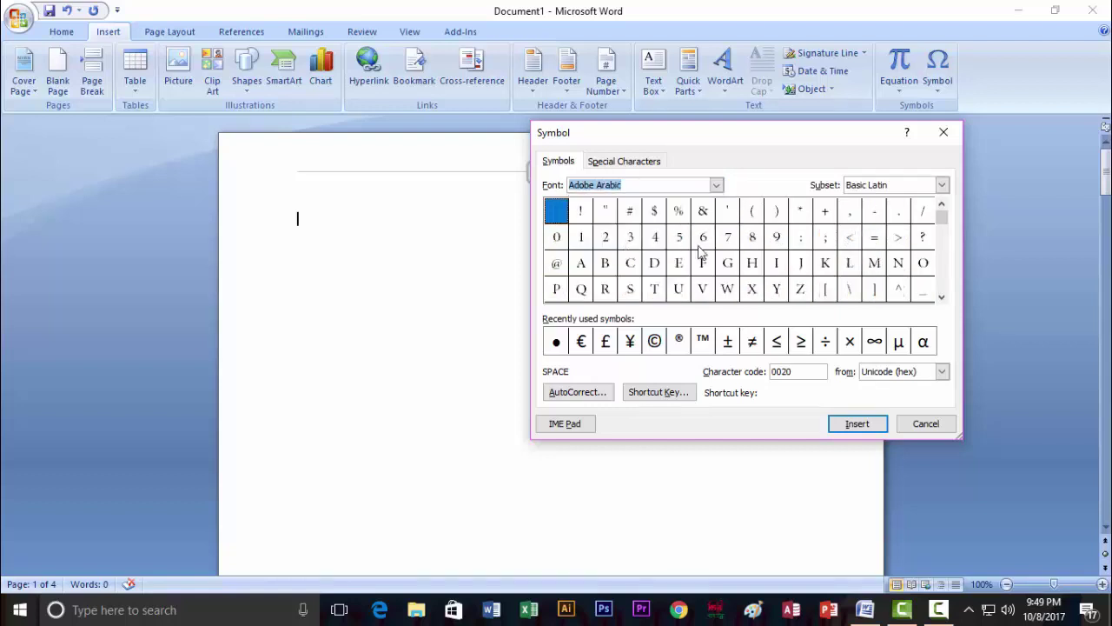
click(716, 185)
click(626, 250)
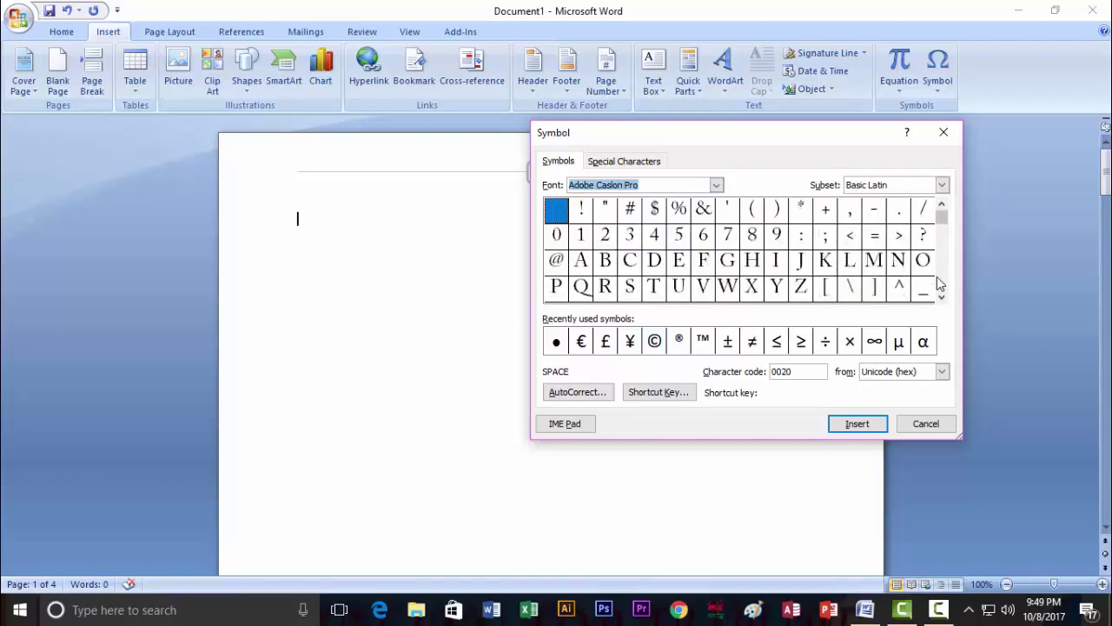
Select the copyright sign © and insert it at the start of the document.
drag(942, 298, 941, 298)
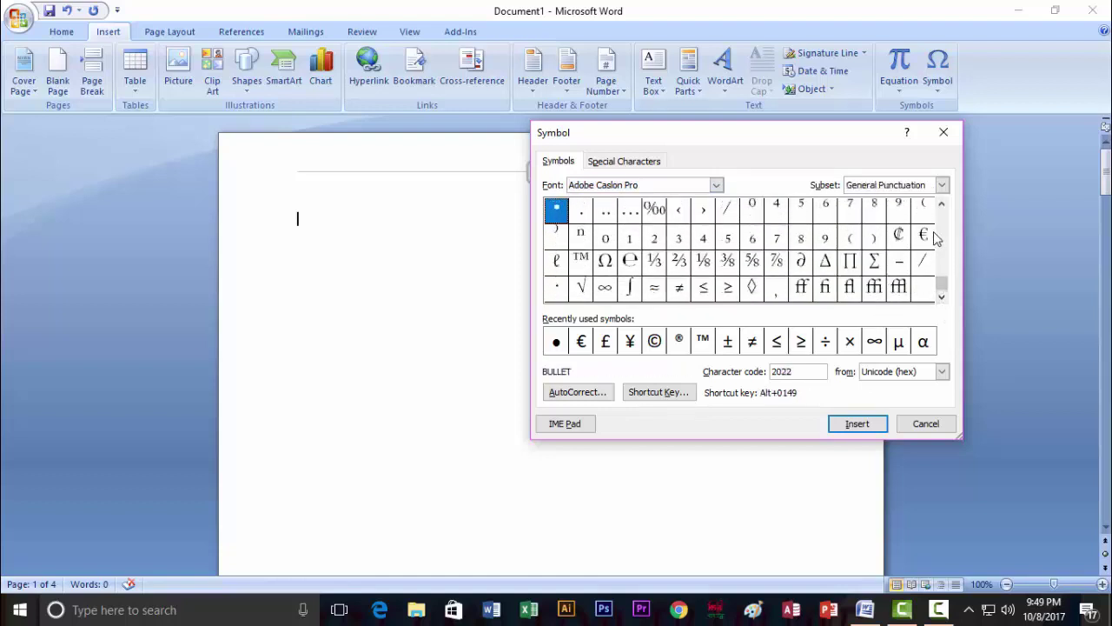
click(942, 184)
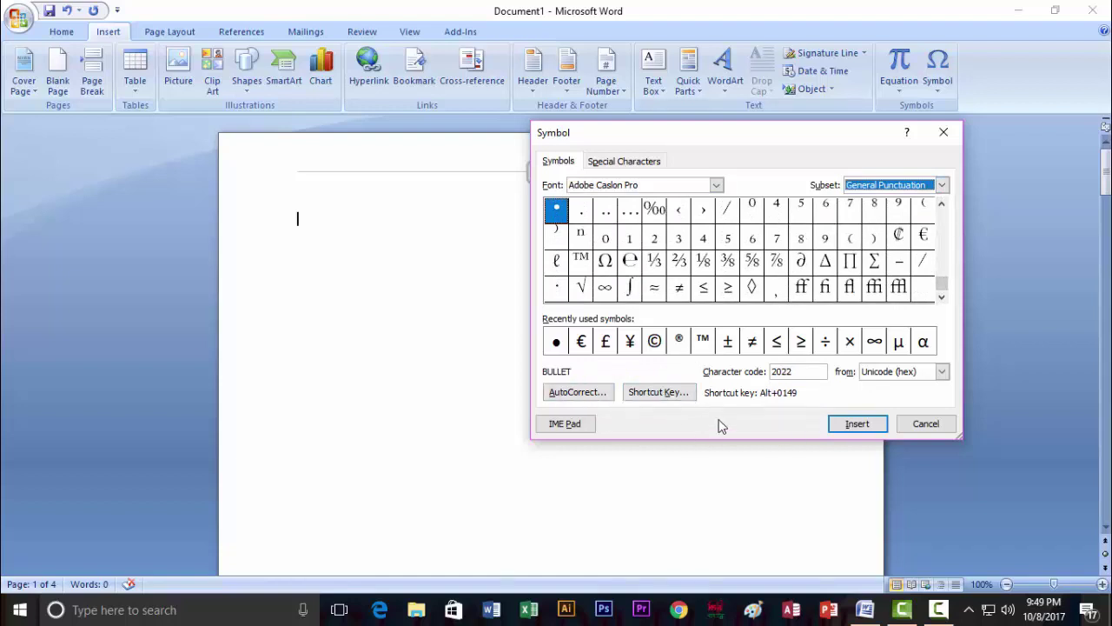
click(648, 342)
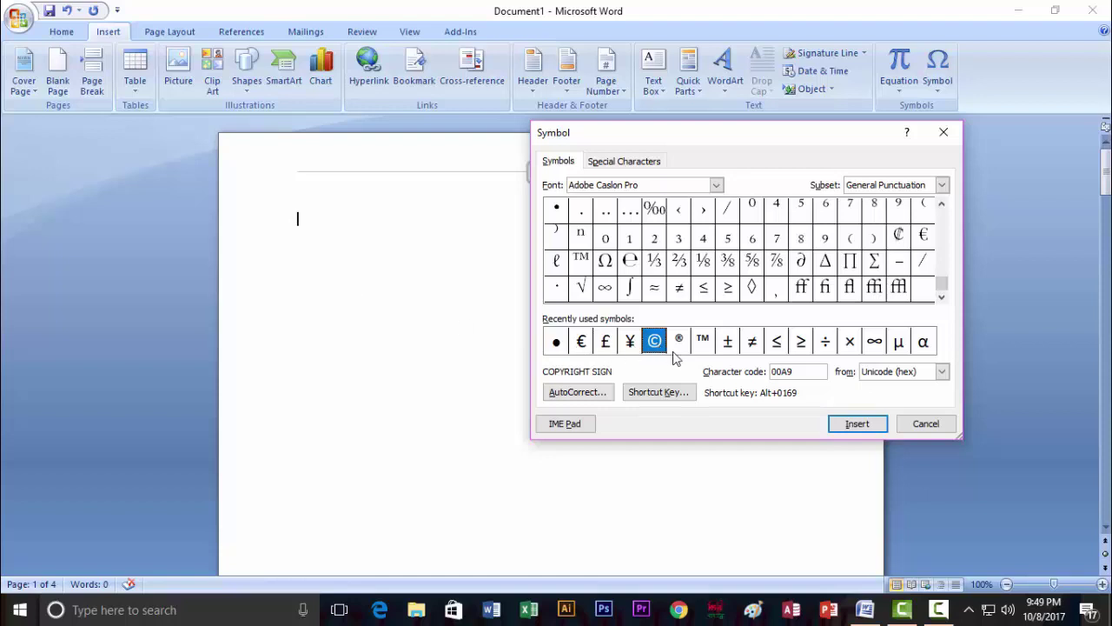
click(855, 430)
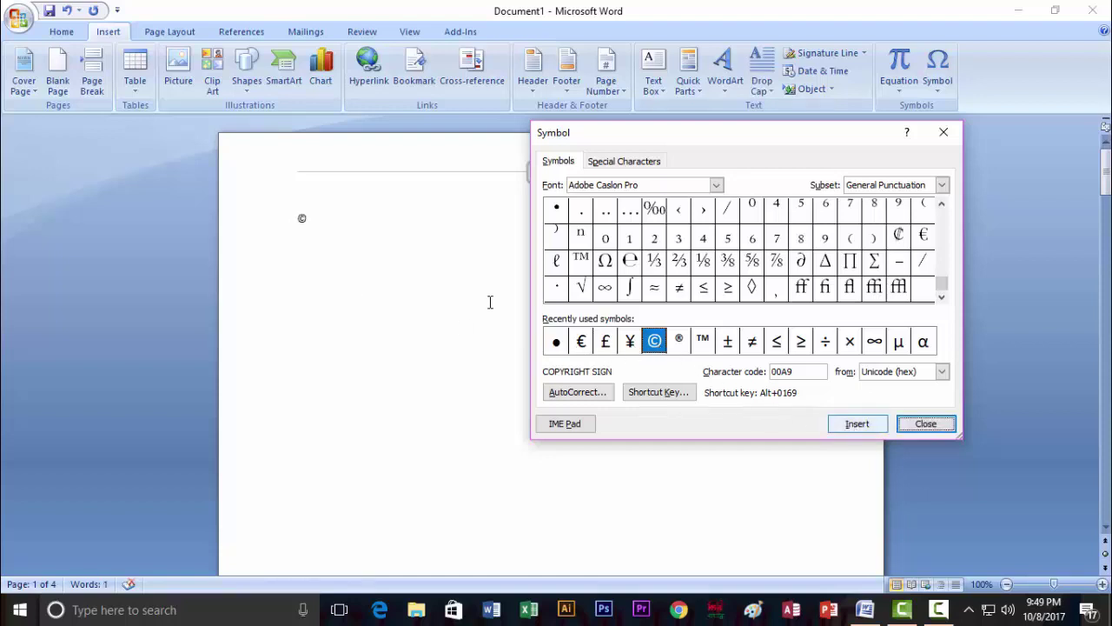
Close the Symbol dialog and set the © symbol's font size to 48 pt.
click(926, 423)
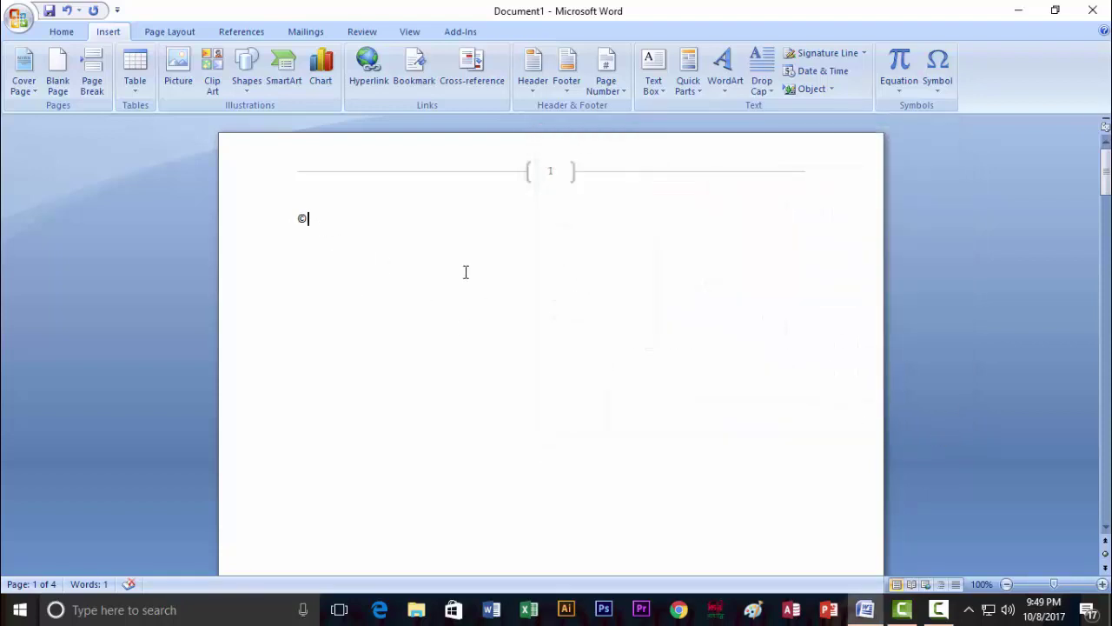
double_click(301, 218)
click(70, 31)
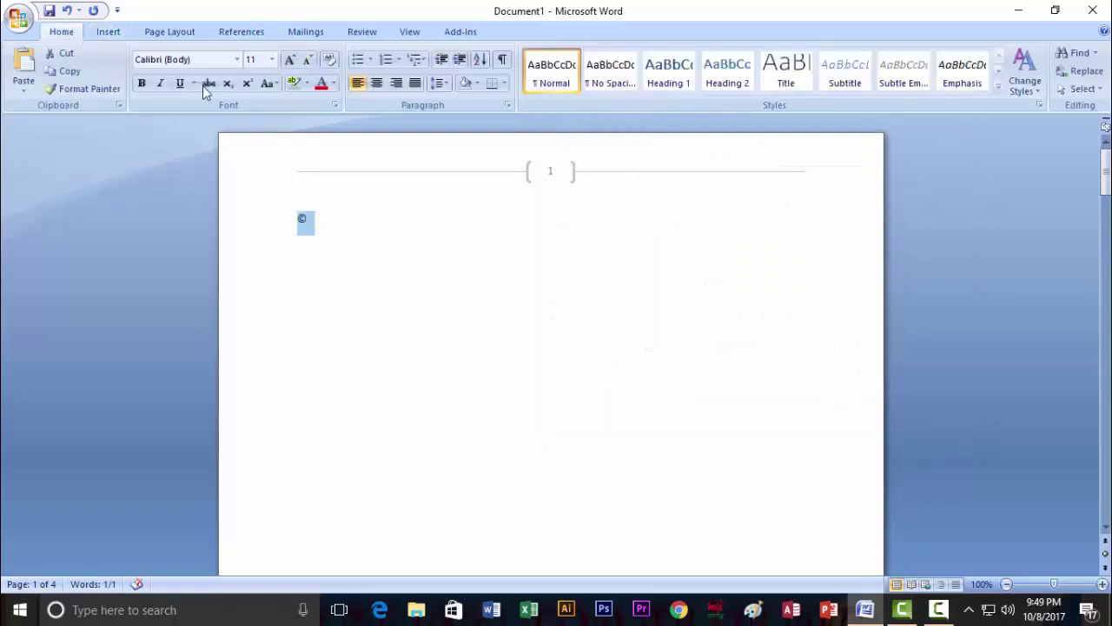
click(271, 59)
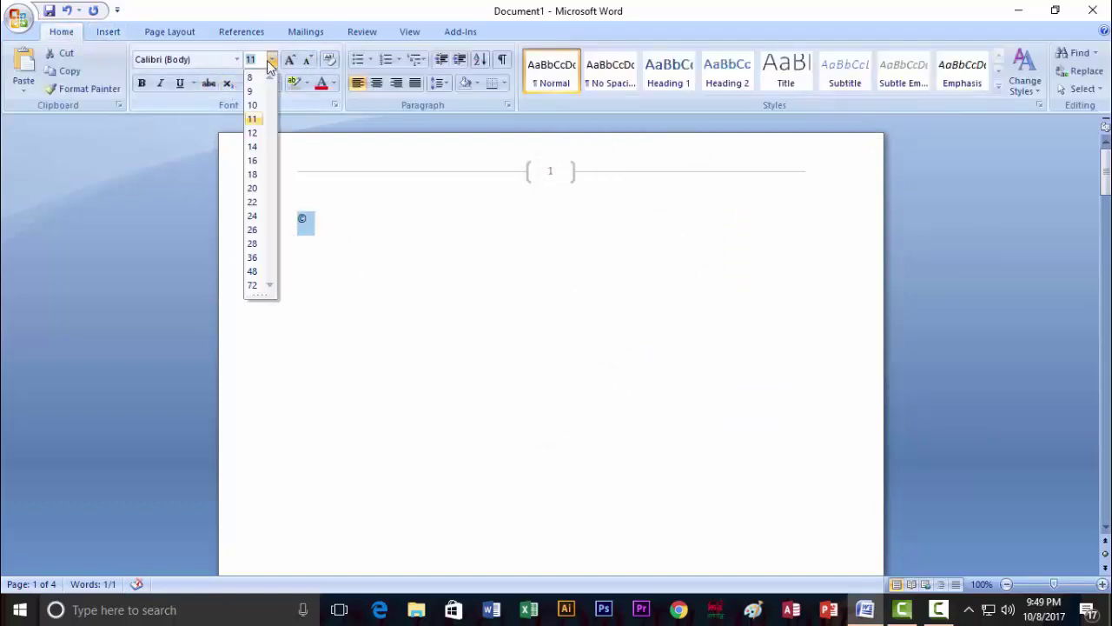
click(252, 271)
Colour the © dark red, change it back to black, and reopen the Symbol gallery.
click(343, 256)
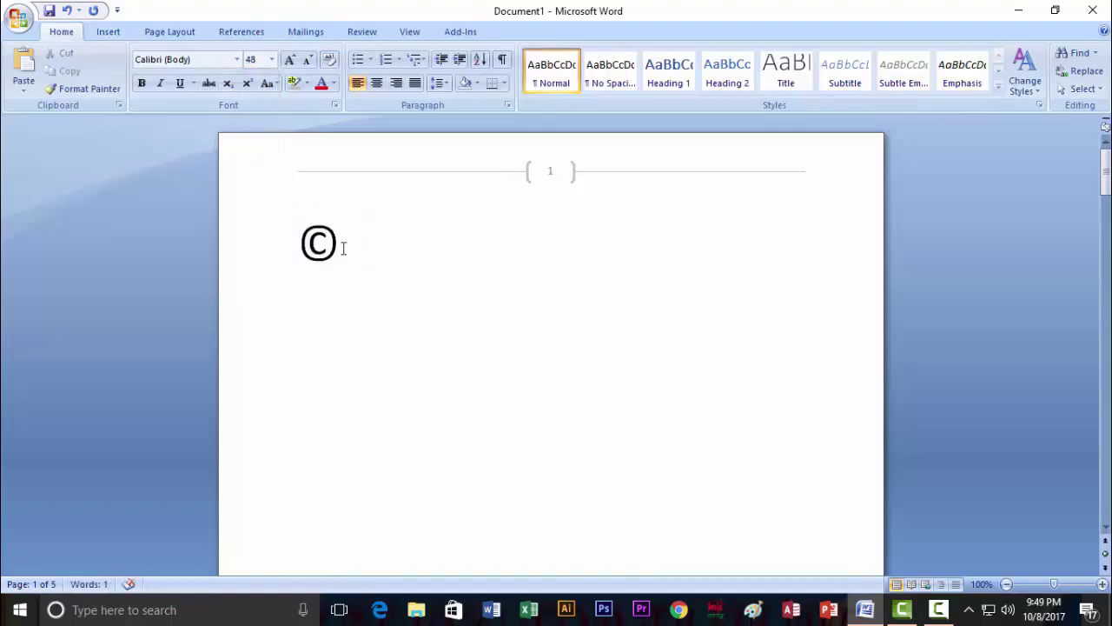
double_click(364, 258)
click(333, 83)
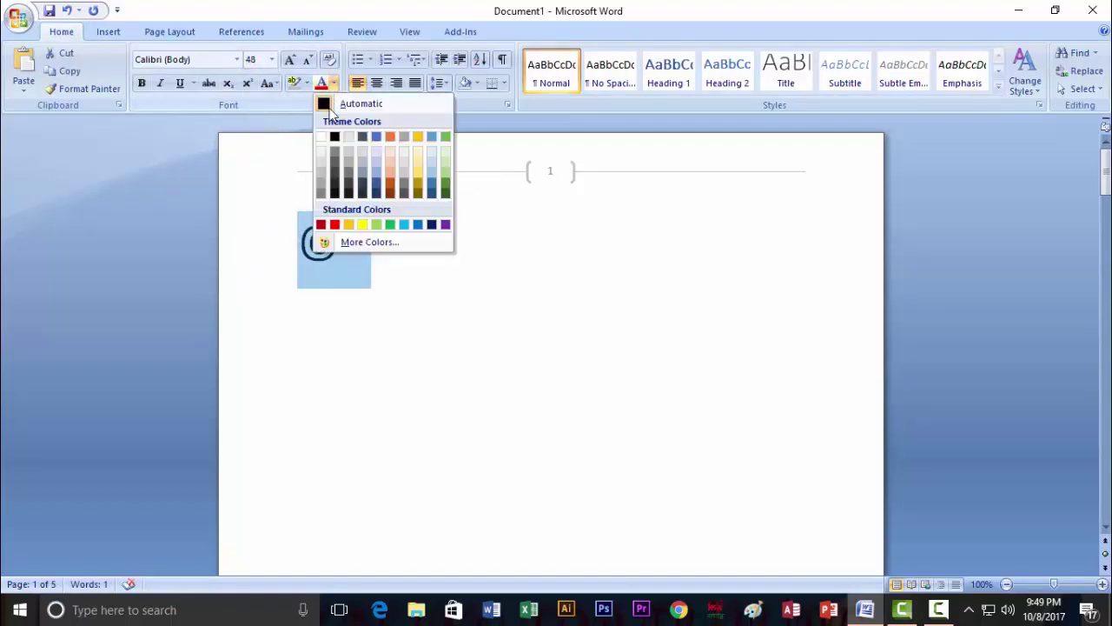
click(321, 223)
click(340, 250)
drag(340, 250, 297, 253)
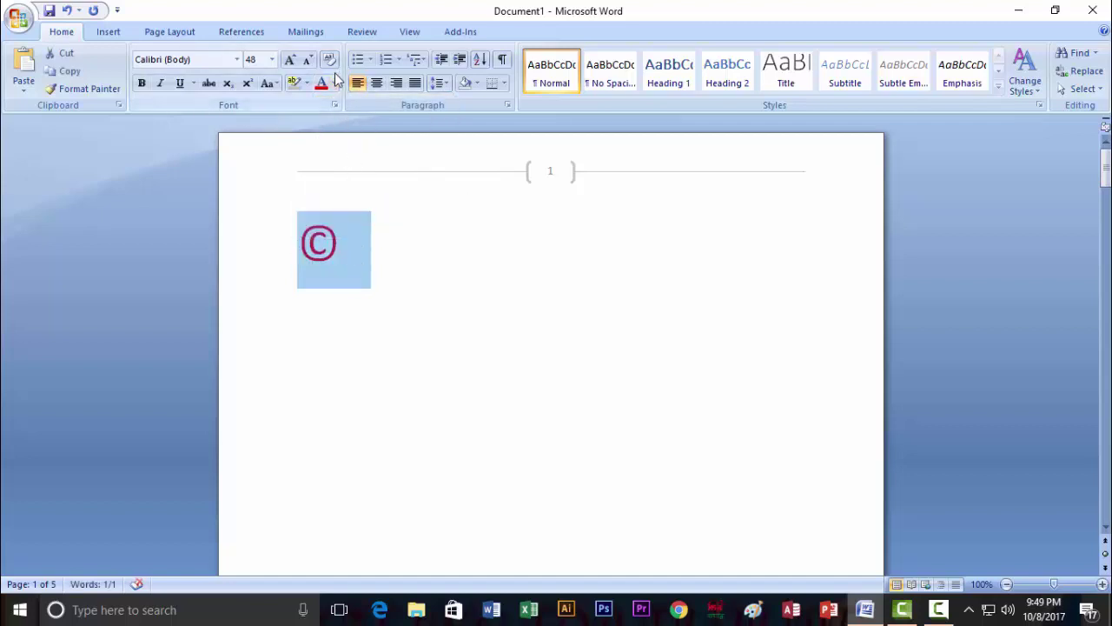
click(333, 83)
click(334, 159)
click(338, 254)
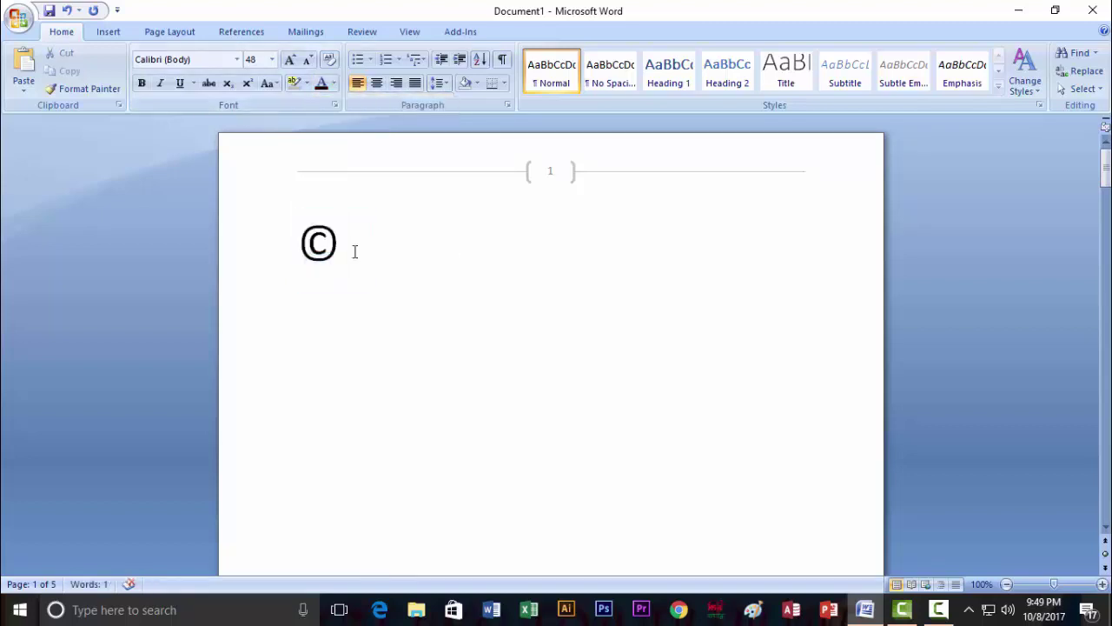
click(108, 32)
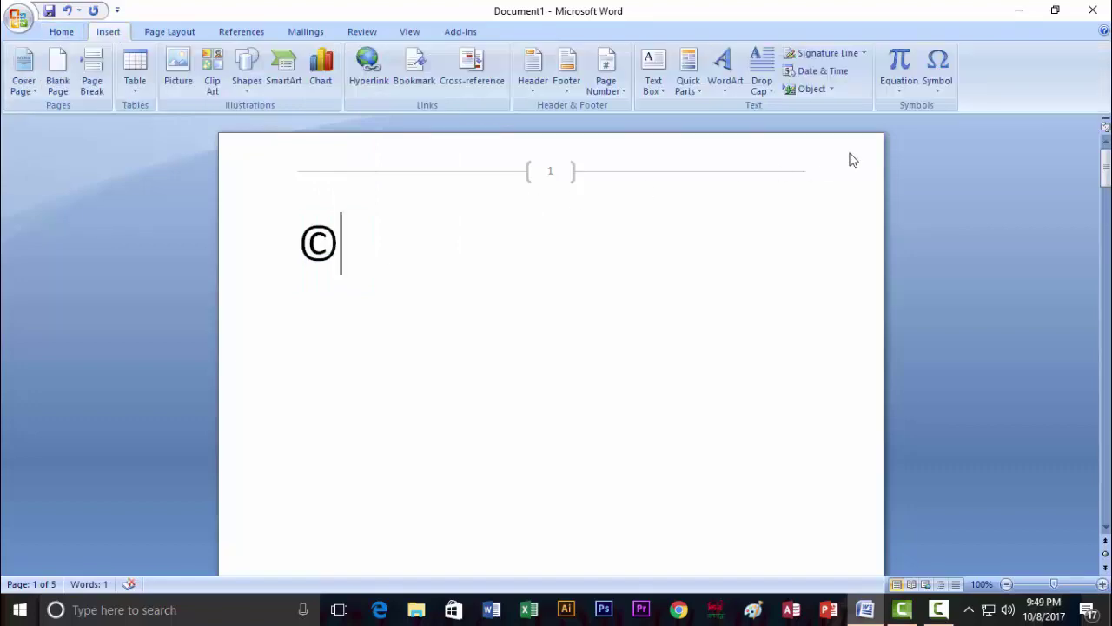
click(945, 90)
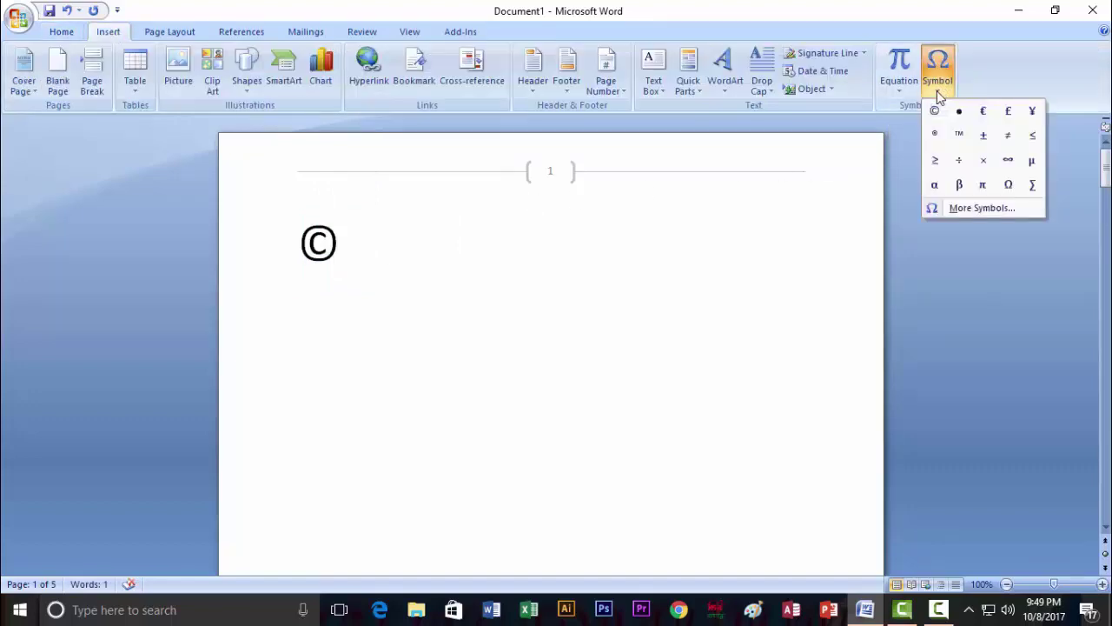
In the ©'s shortcut key settings, remove Alt+Ctrl+C and assign Ctrl+Num 1.
click(962, 210)
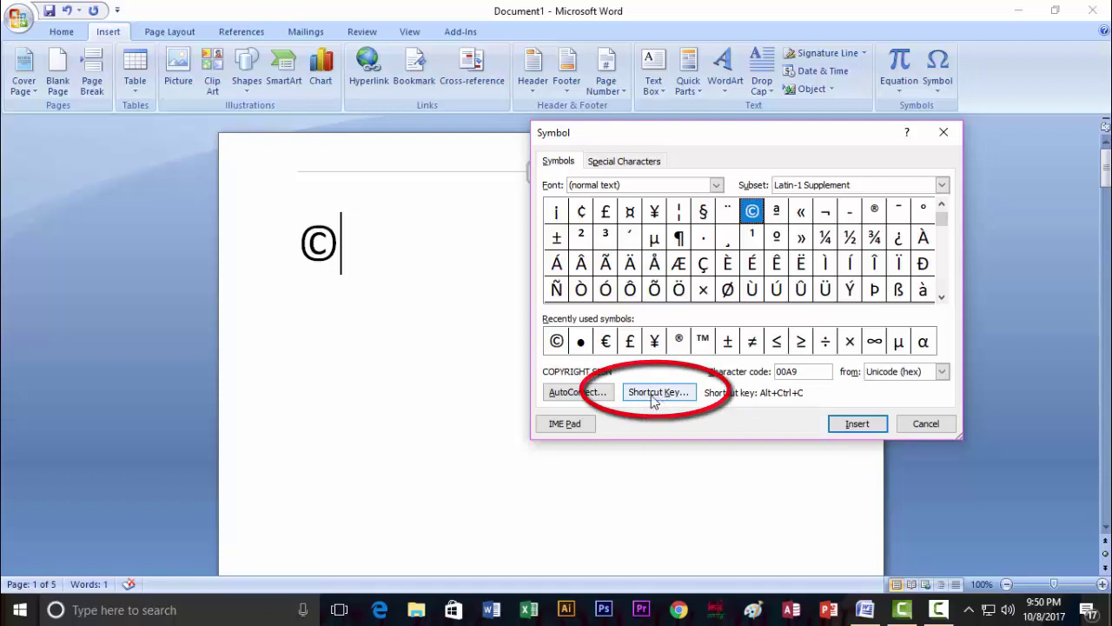
click(652, 395)
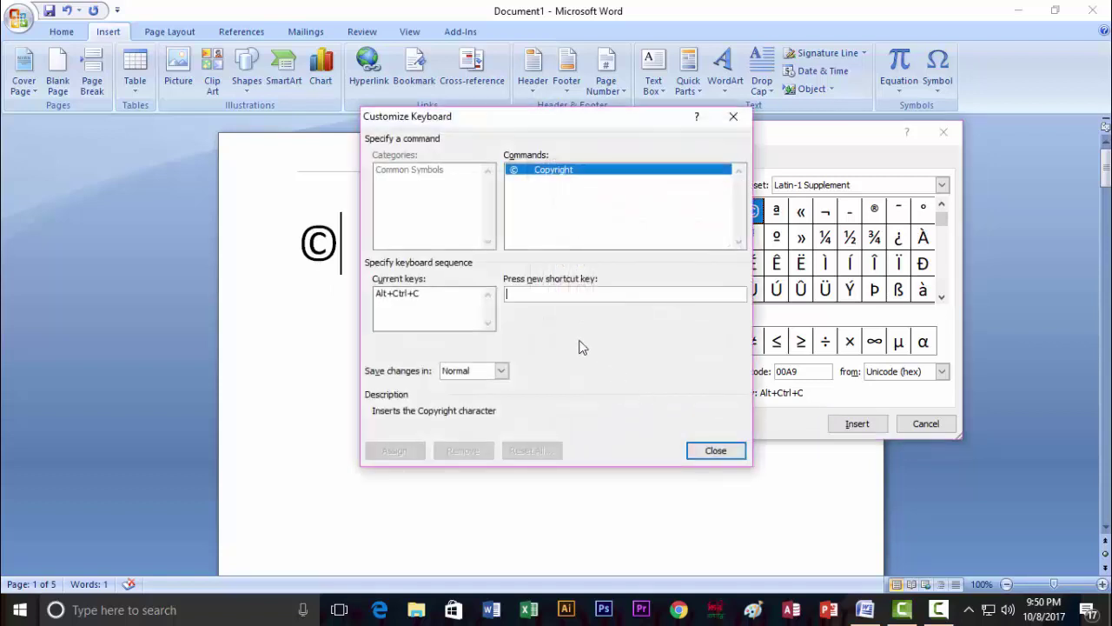
click(413, 294)
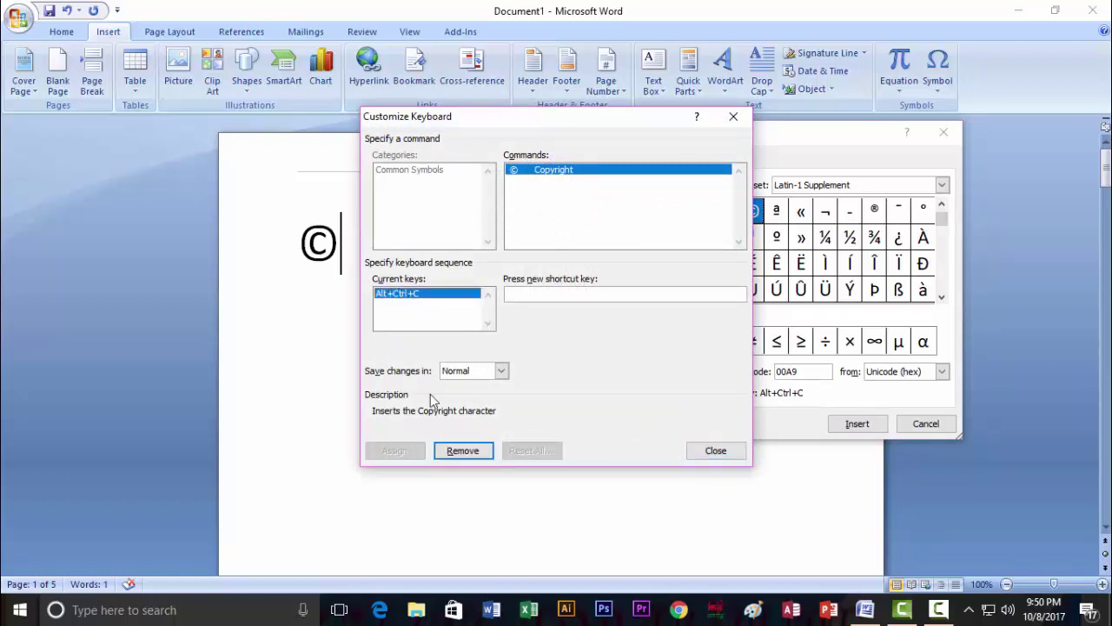
click(463, 450)
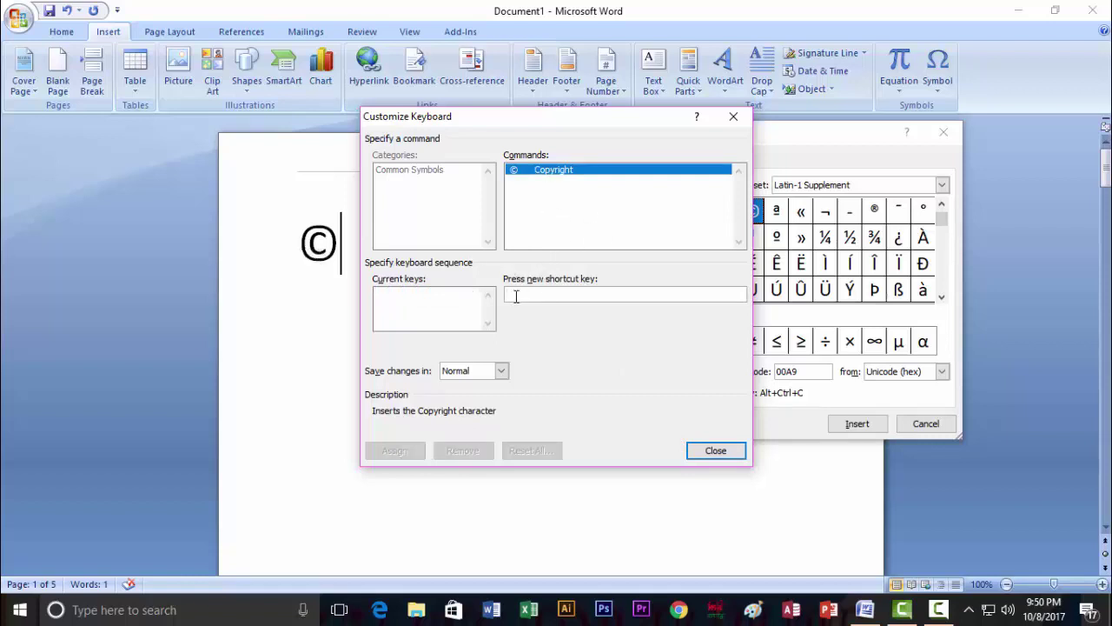
key(ctrl+KP_1)
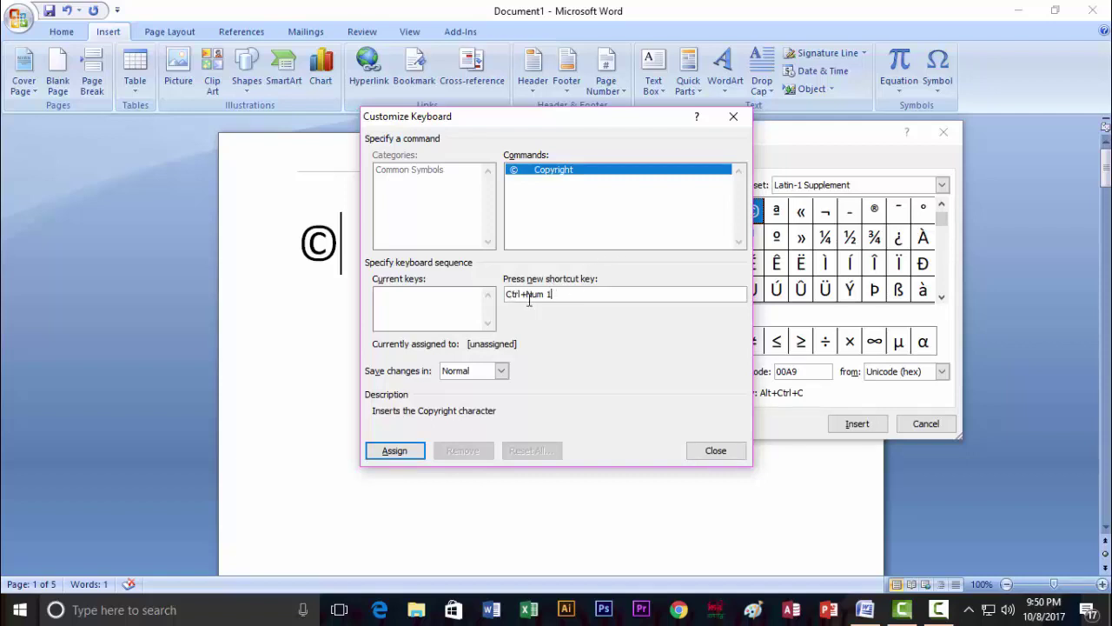
click(399, 450)
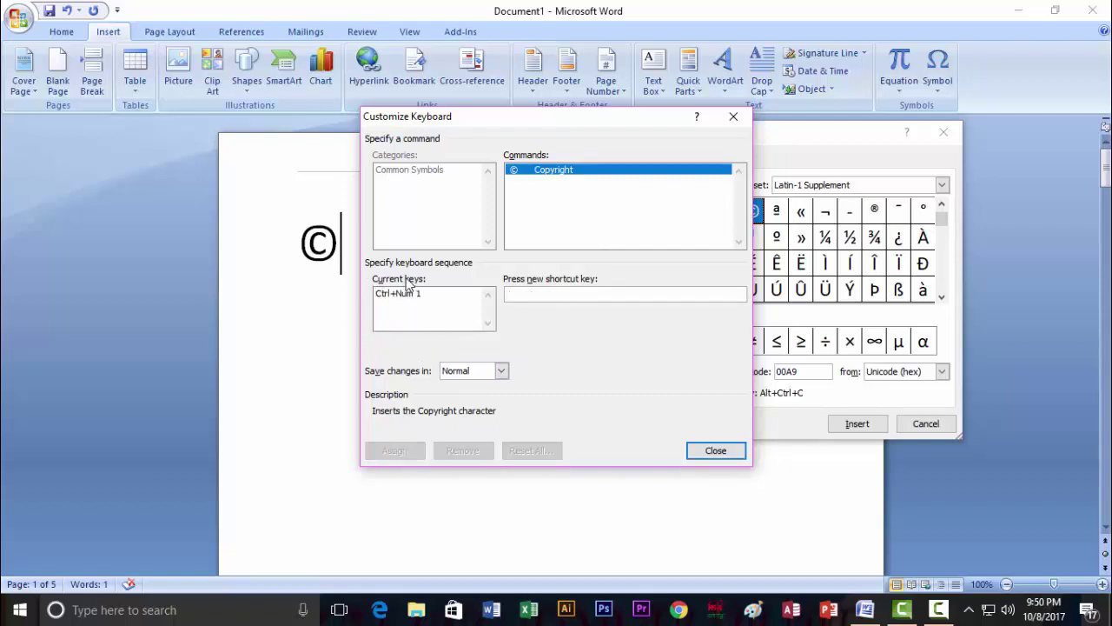
click(715, 451)
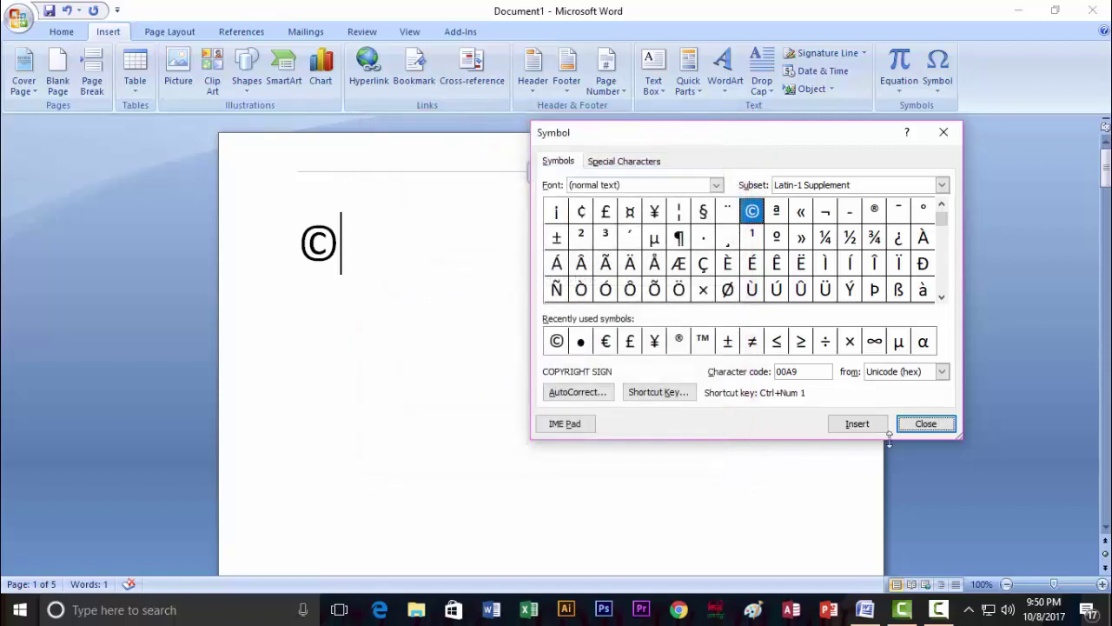
Delete the ©, reinsert it with the keyboard shortcut, and size it to 48 pt.
click(924, 424)
drag(339, 248, 296, 249)
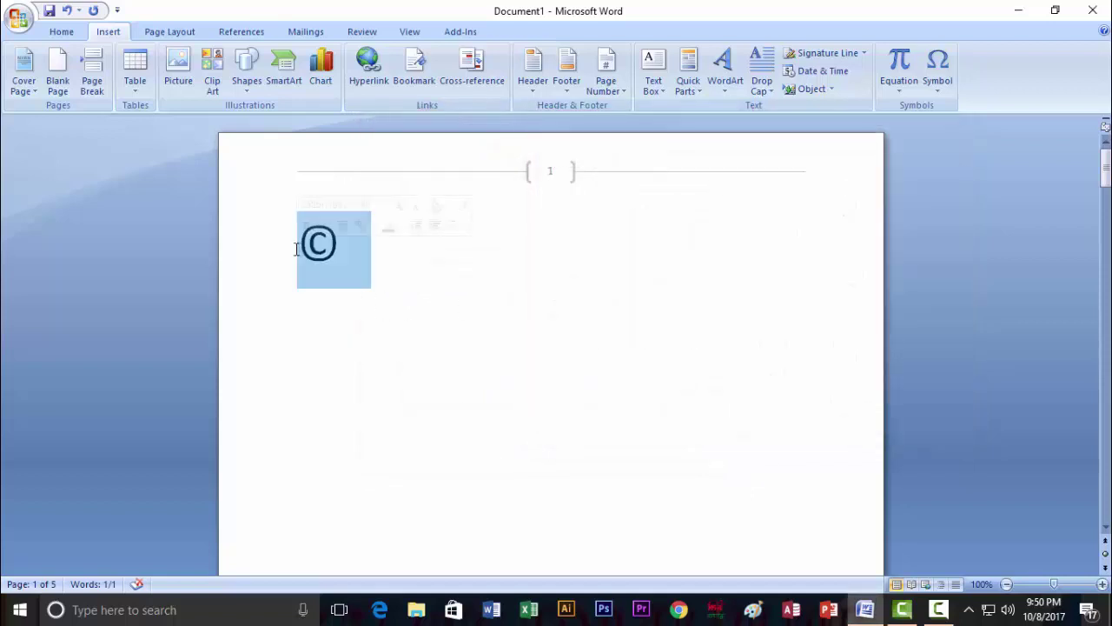
key(Delete)
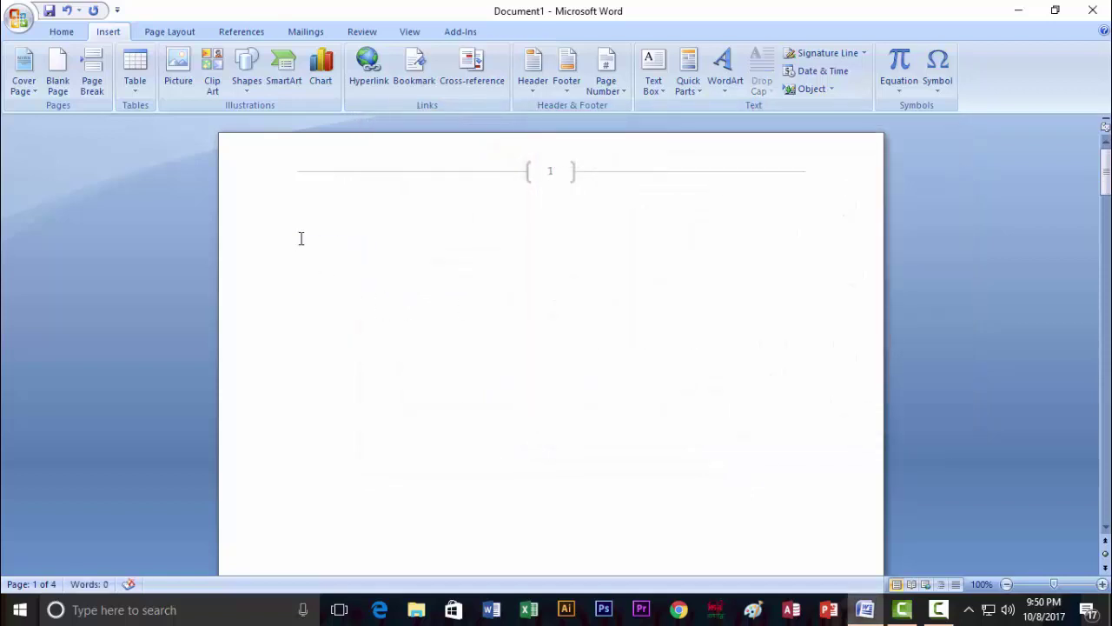
key(ctrl+alt+c)
drag(307, 248, 283, 243)
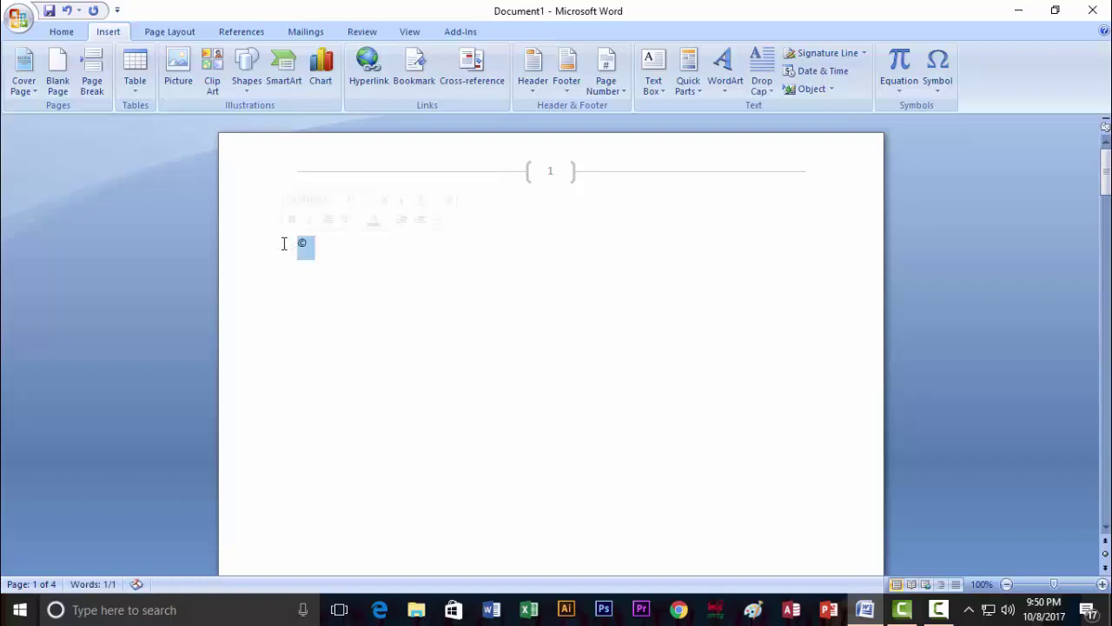
click(66, 33)
click(271, 59)
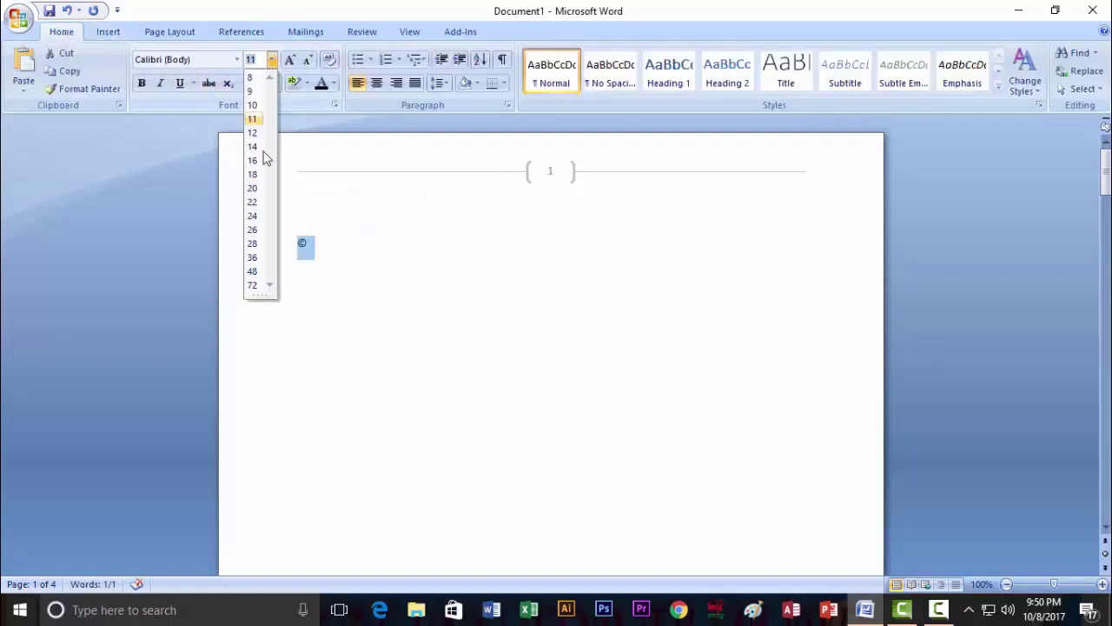
click(253, 271)
click(347, 263)
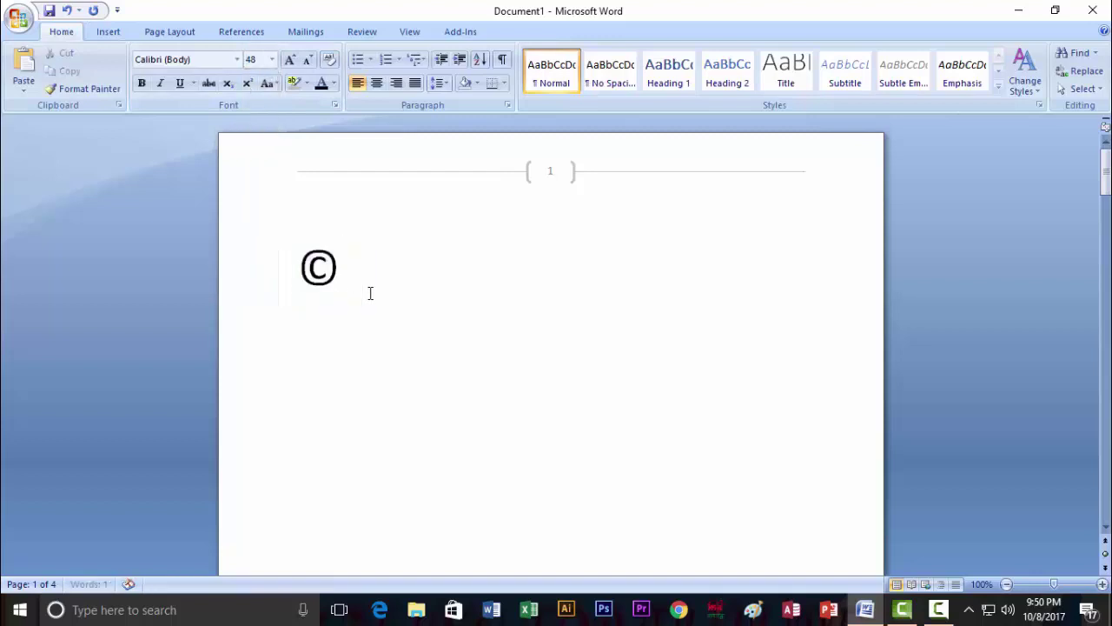
Add two more © symbols on new lines below the first one.
key(Return)
key(Return)
key(ctrl+alt+c)
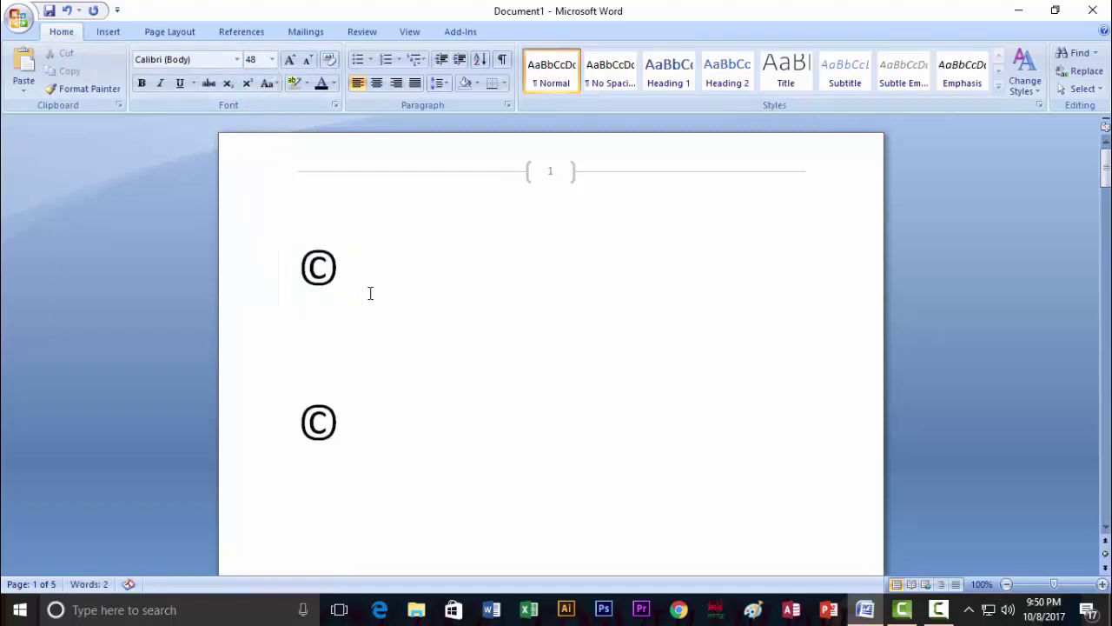
key(Return)
key(Return)
key(ctrl+alt+c)
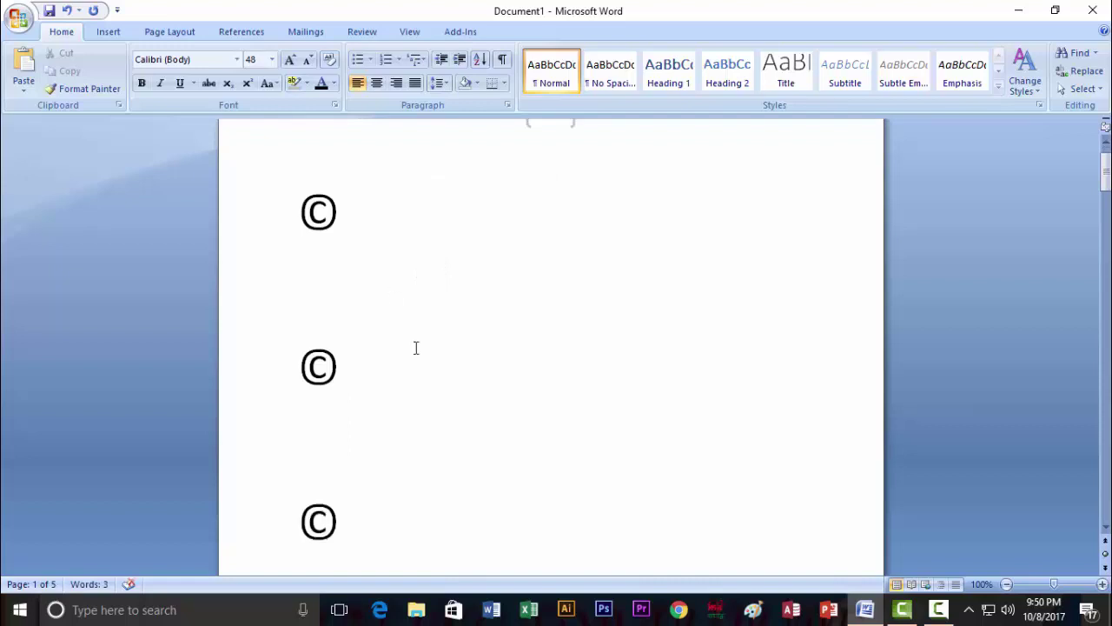
Reopen the Symbol dialog from the Insert gallery and dismiss it without inserting anything.
click(105, 34)
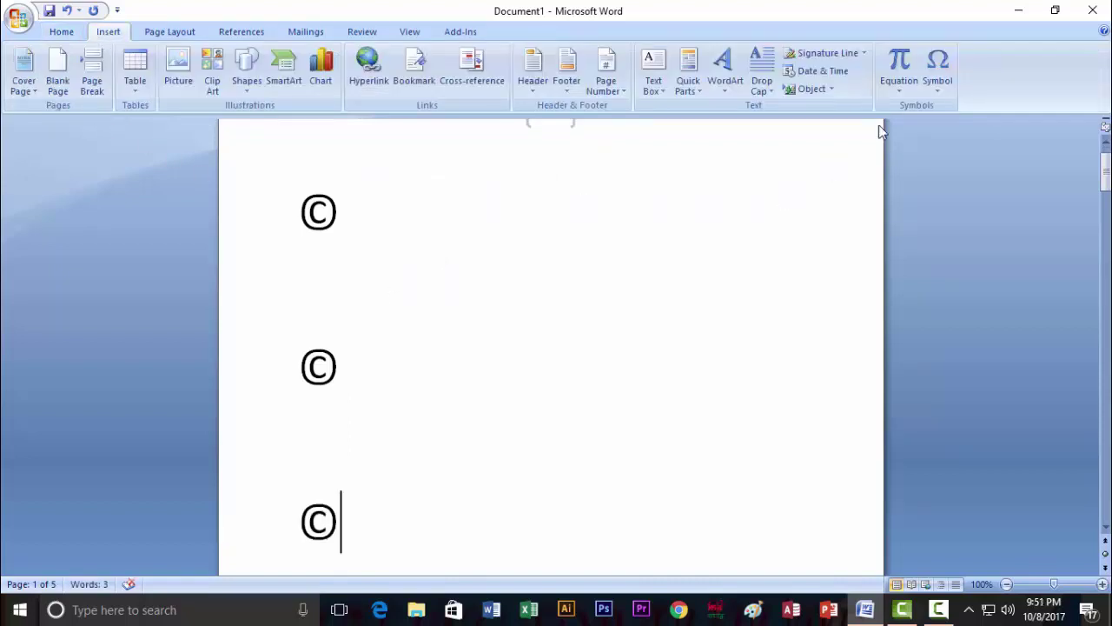
click(942, 92)
click(982, 210)
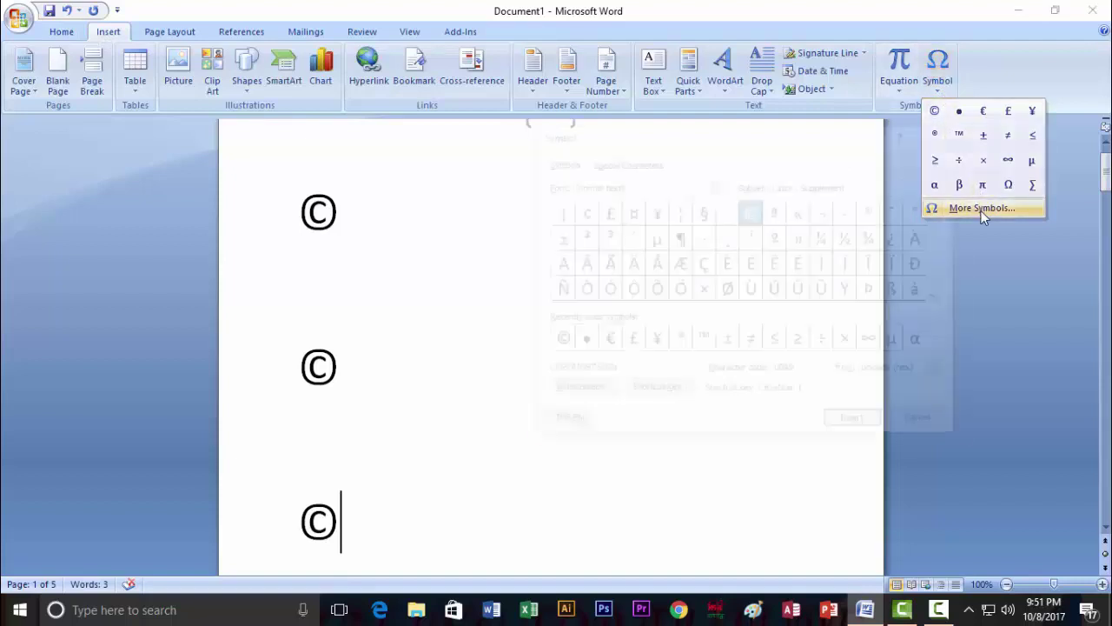
key(Escape)
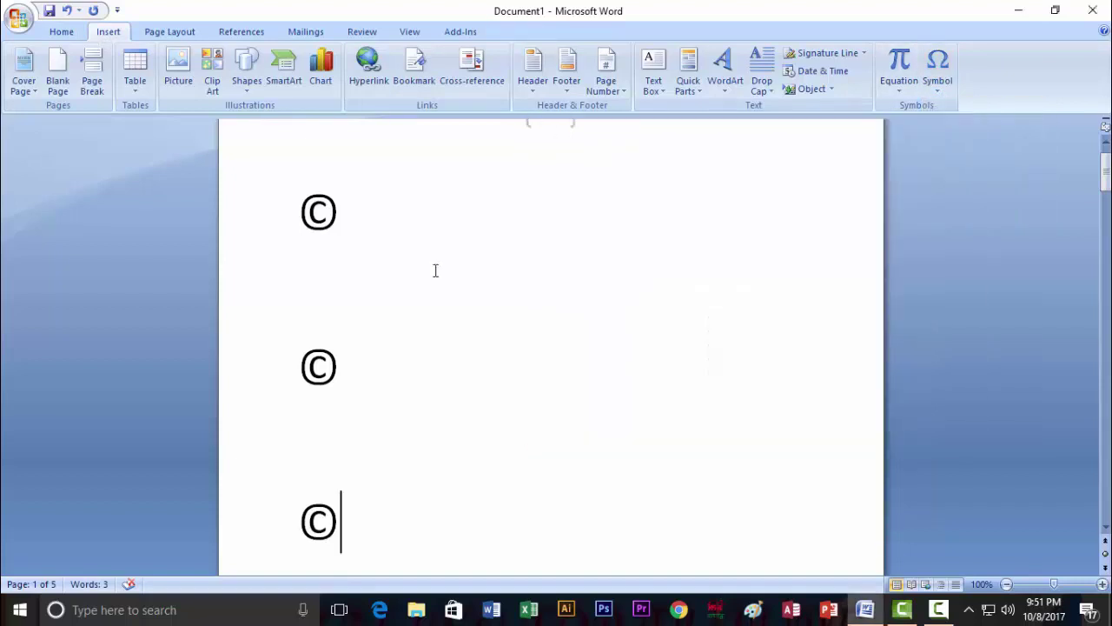